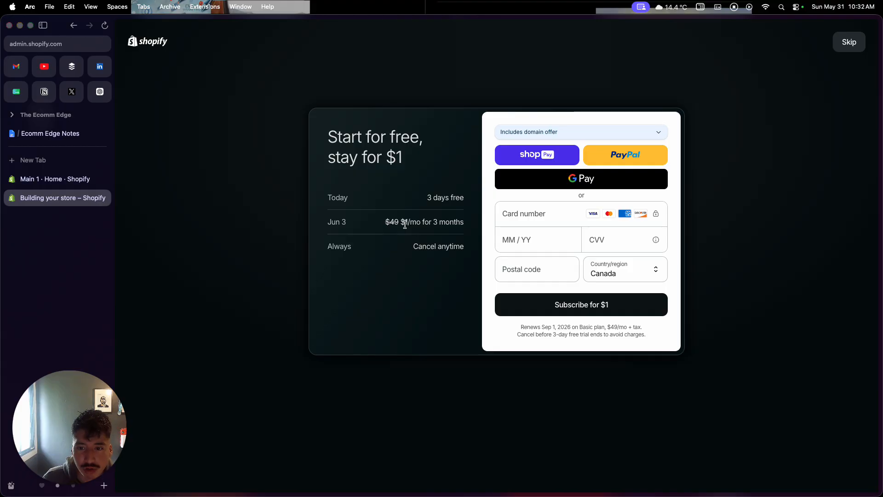
Skip the $1 subscription offer and postpone the store setup questions to reach the admin home page
left_click(852, 47)
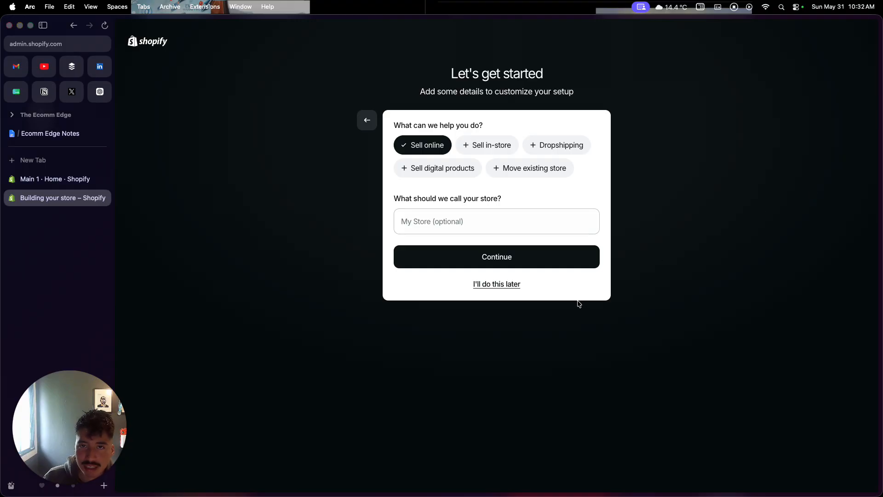
left_click(515, 286)
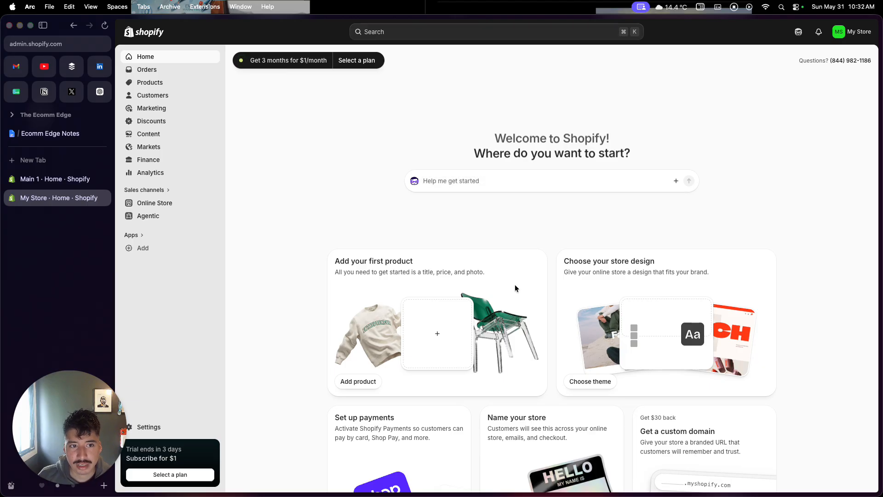
Review the setup cards on the home page, from adding a first product to reviewing shipping rates
scroll(611, 276, "down", 5)
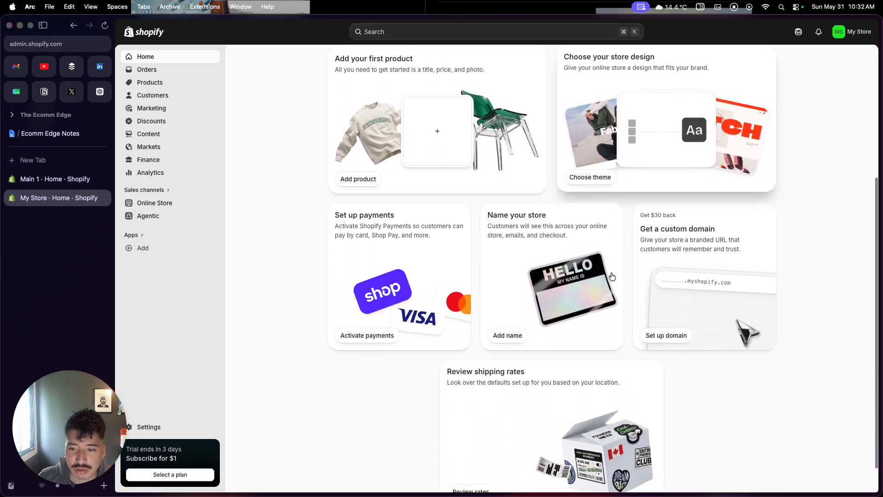
scroll(612, 276, "down", 2)
scroll(612, 276, "up", 2)
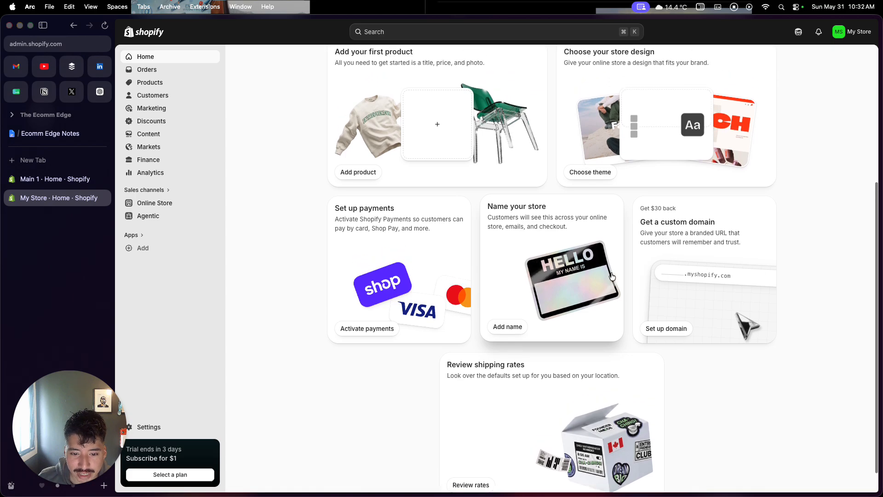
scroll(612, 276, "up", 5)
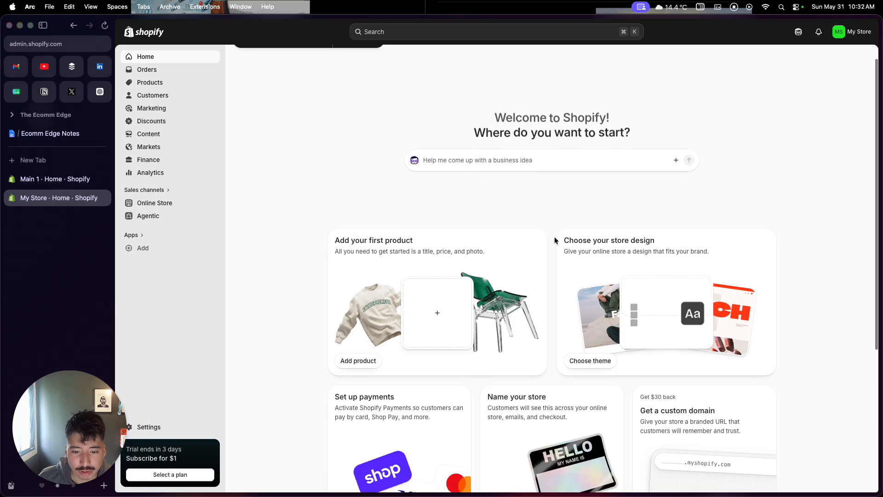
scroll(555, 240, "down", 5)
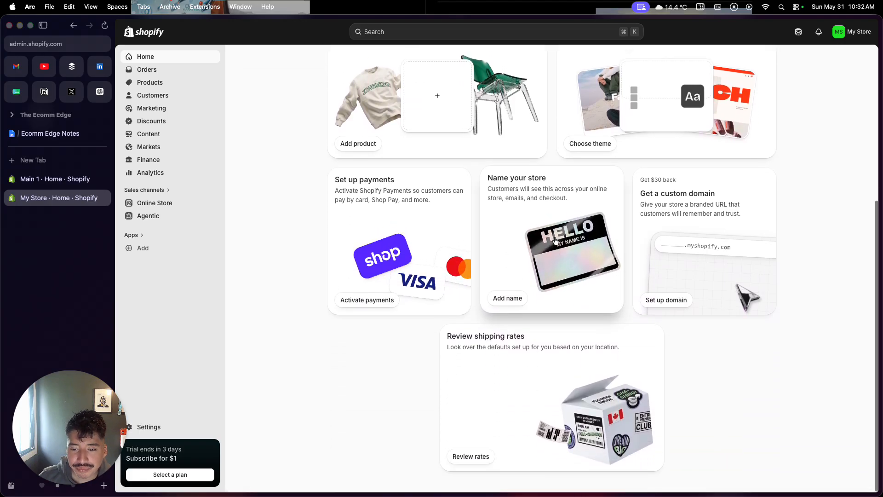
scroll(555, 240, "up", 5)
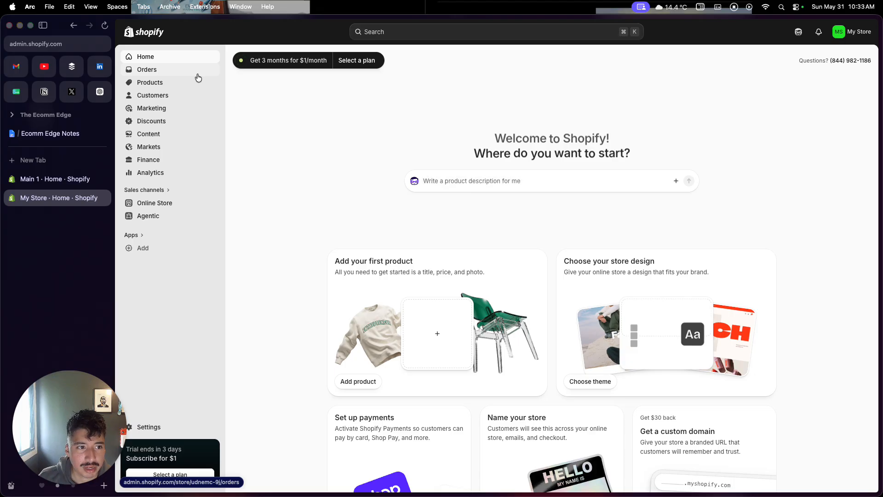
Look through the store's Orders, Drafts, Products and Customers pages
left_click(143, 74)
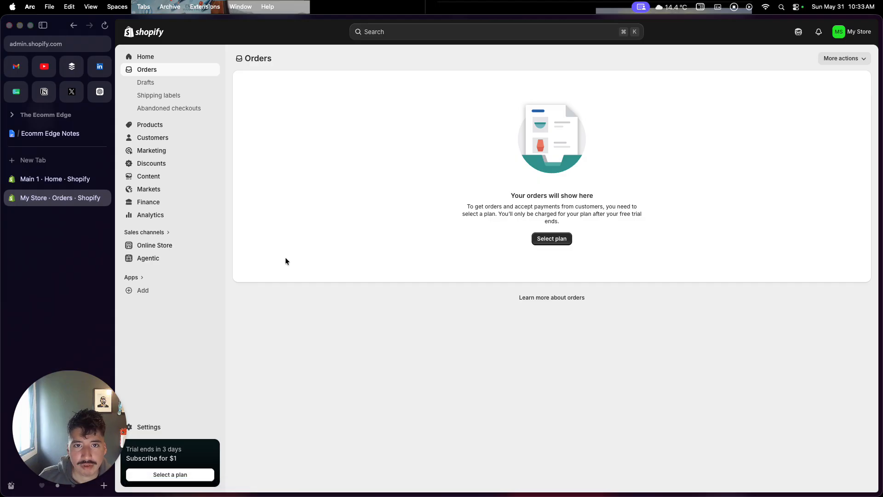
left_click(178, 83)
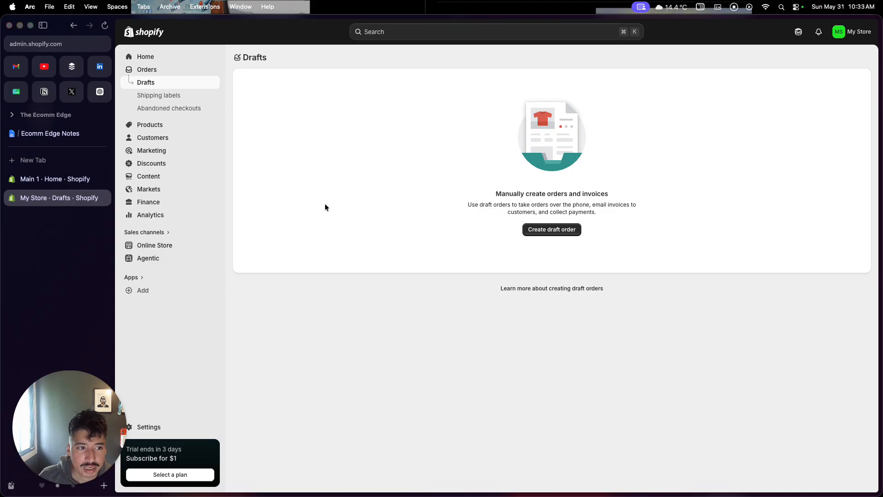
left_click(182, 126)
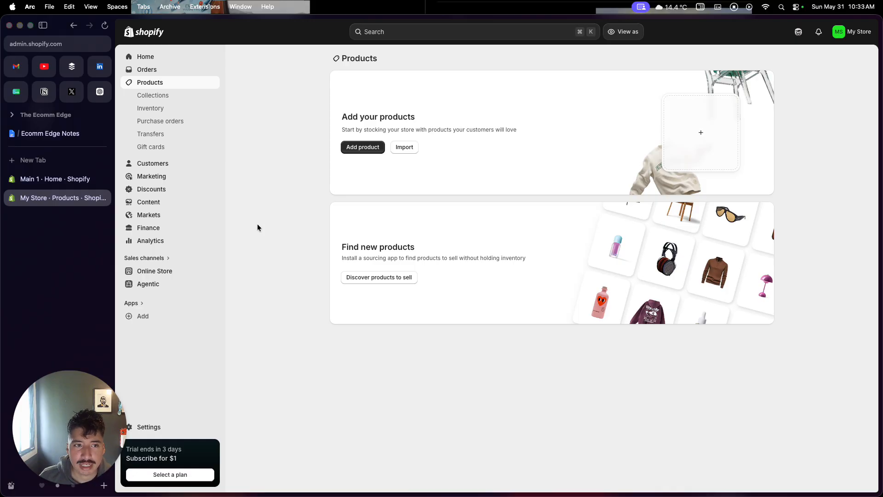
left_click(162, 166)
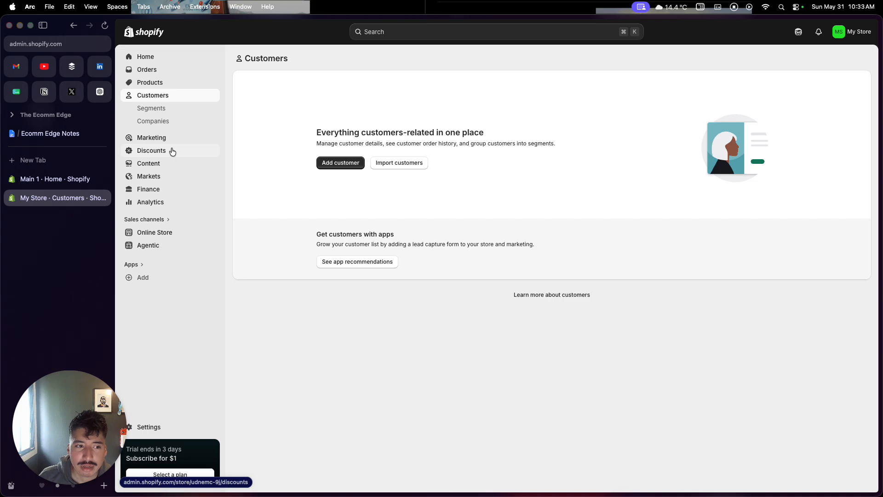
Look through the Content section's Metaobjects, Files, Menus and Blog posts pages
left_click(161, 164)
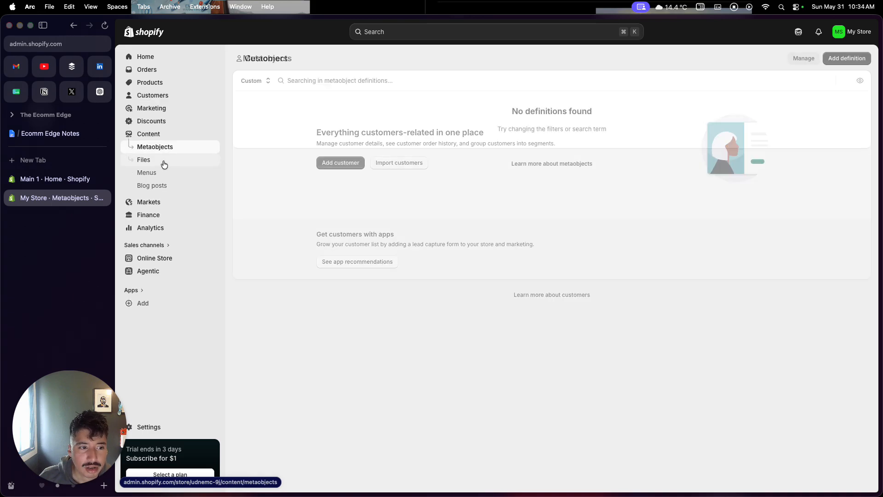
left_click(164, 165)
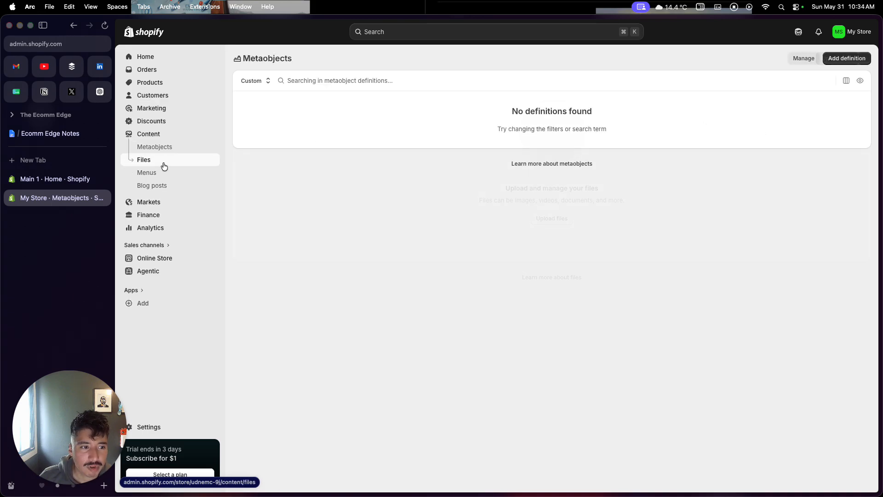
left_click(164, 175)
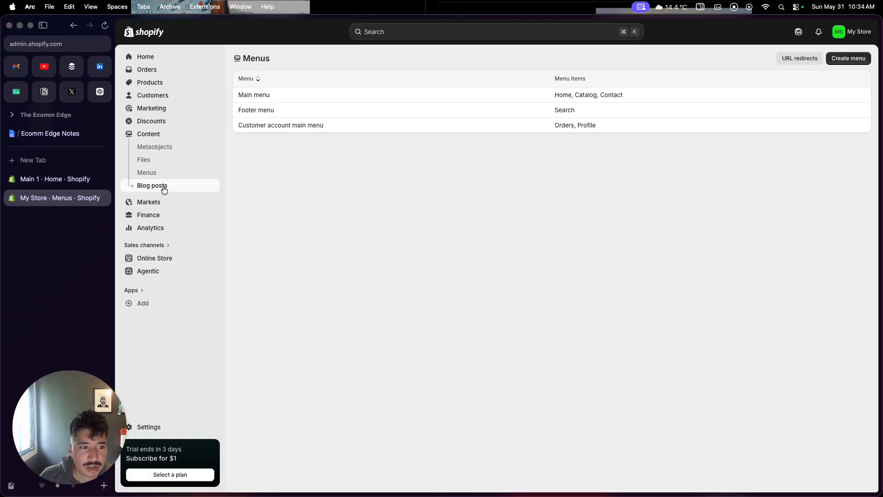
left_click(164, 187)
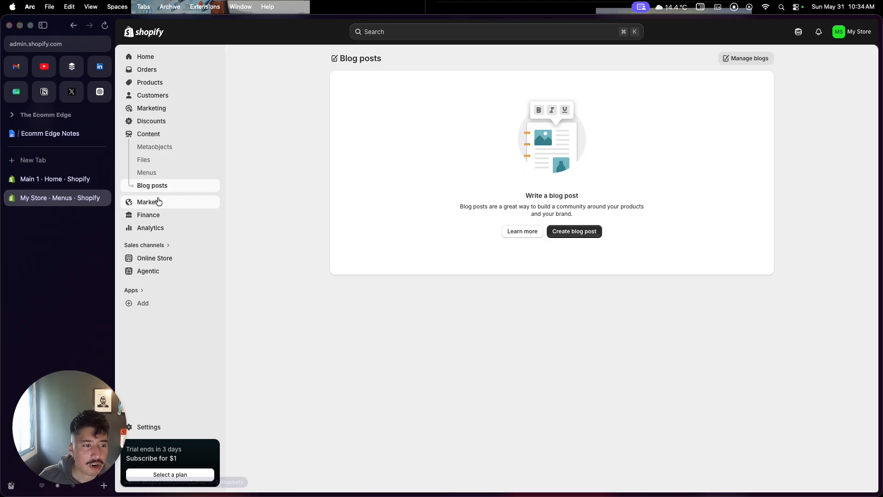
Create and save the suggested United States market, then return to the markets list
left_click(157, 202)
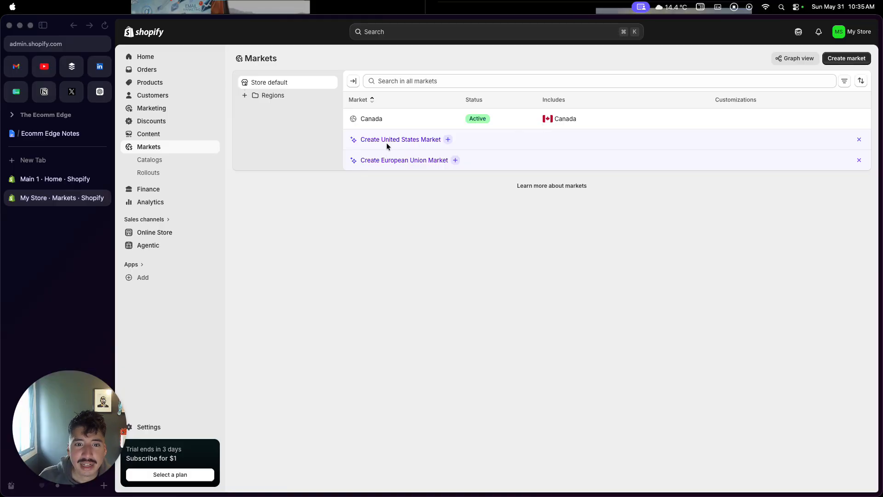
left_click(413, 142)
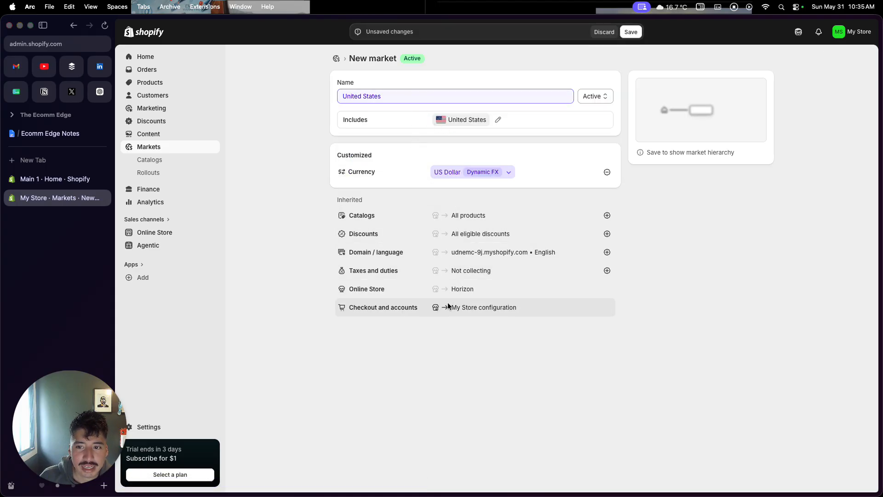
left_click(631, 32)
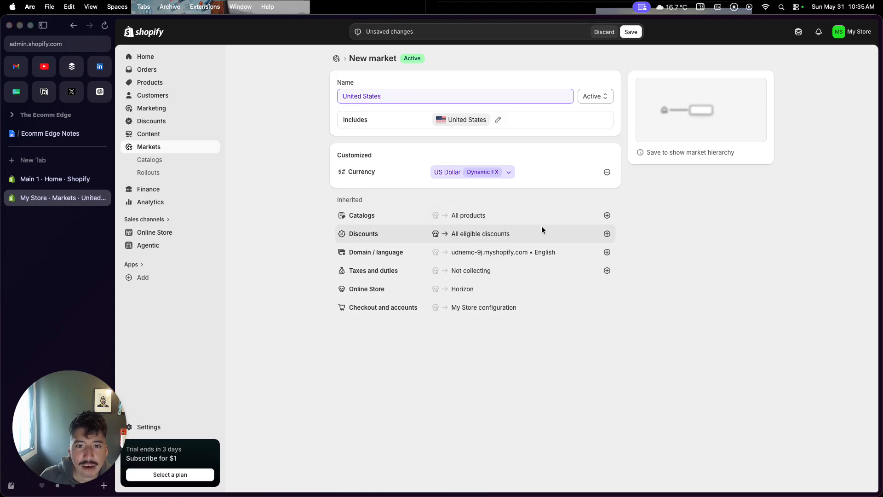
left_click(338, 60)
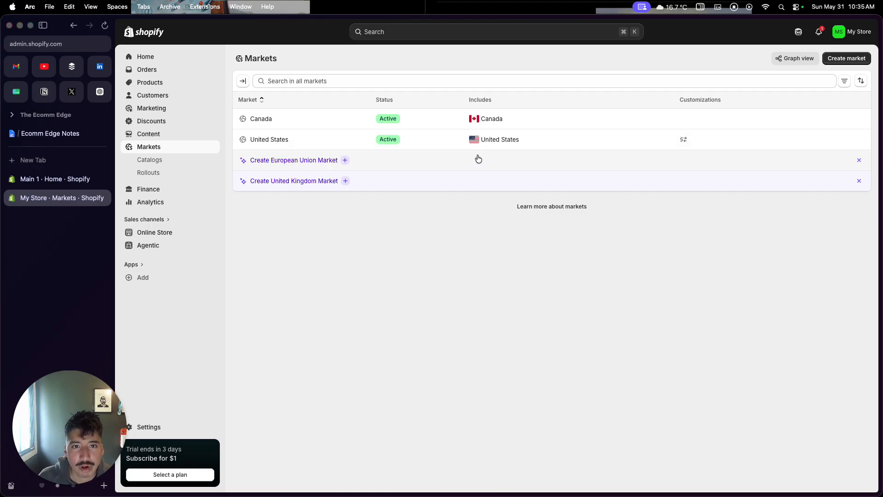
View the store's Finance overview, Payouts and Analytics pages
left_click(167, 191)
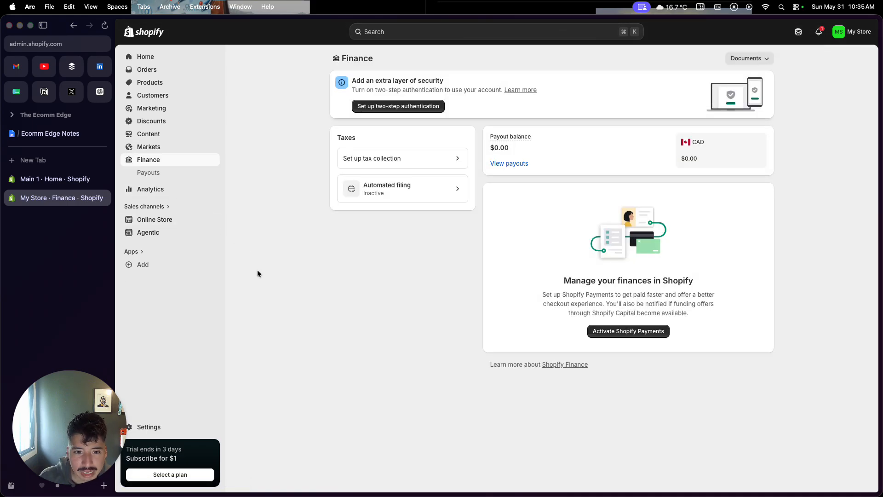
left_click(148, 172)
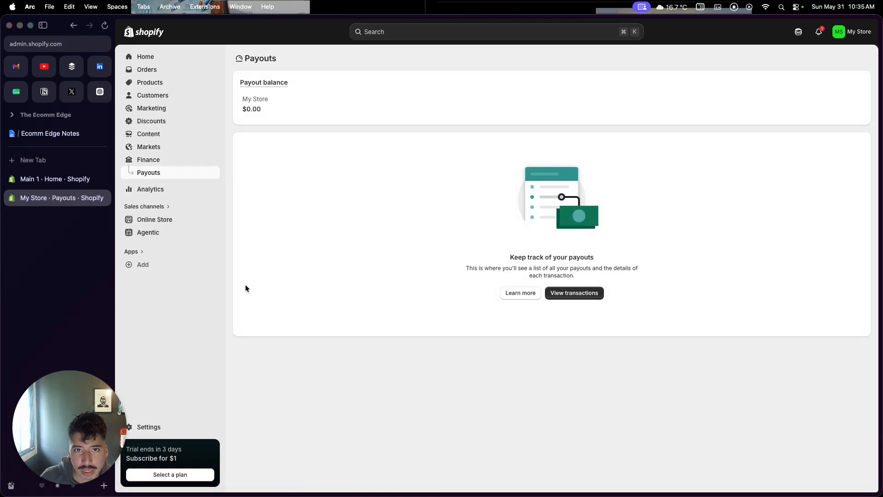
left_click(168, 193)
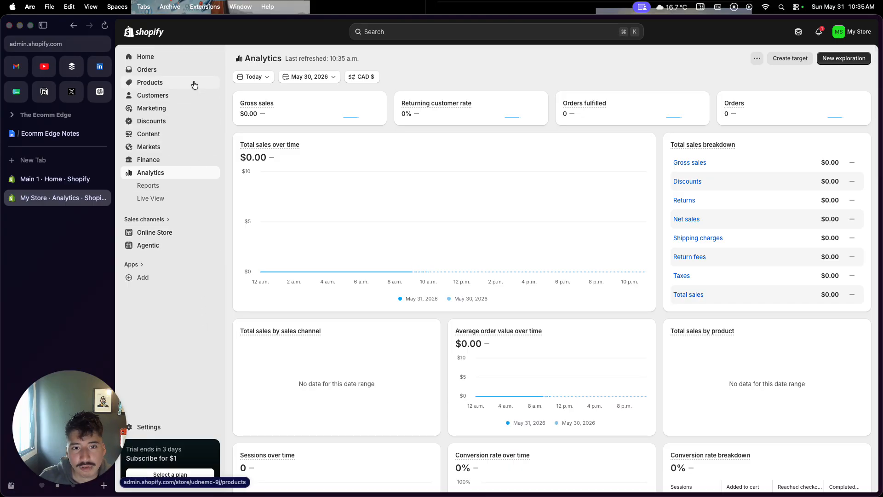
Start a new product and title it "Men's T-Shirt Black"
left_click(174, 87)
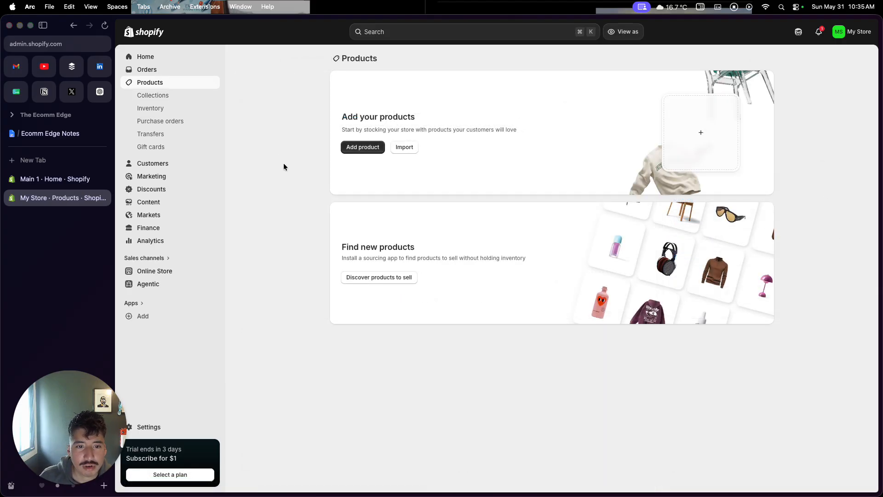
left_click(362, 153)
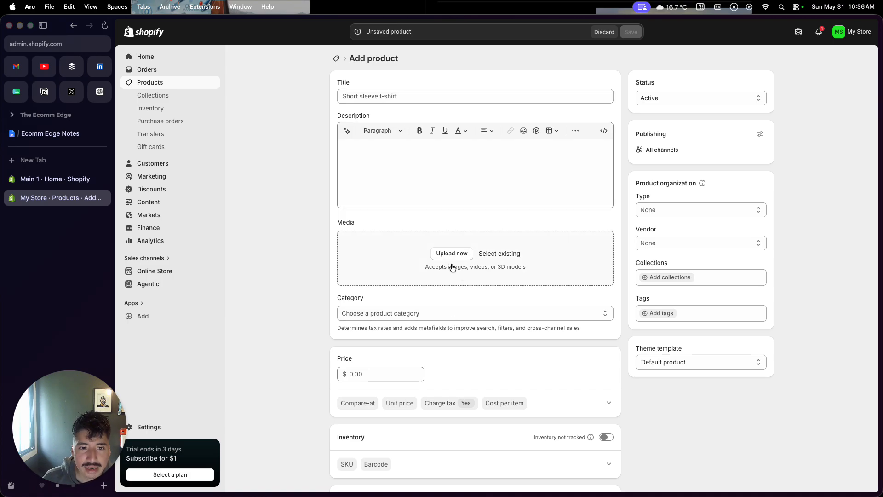
left_click(423, 96)
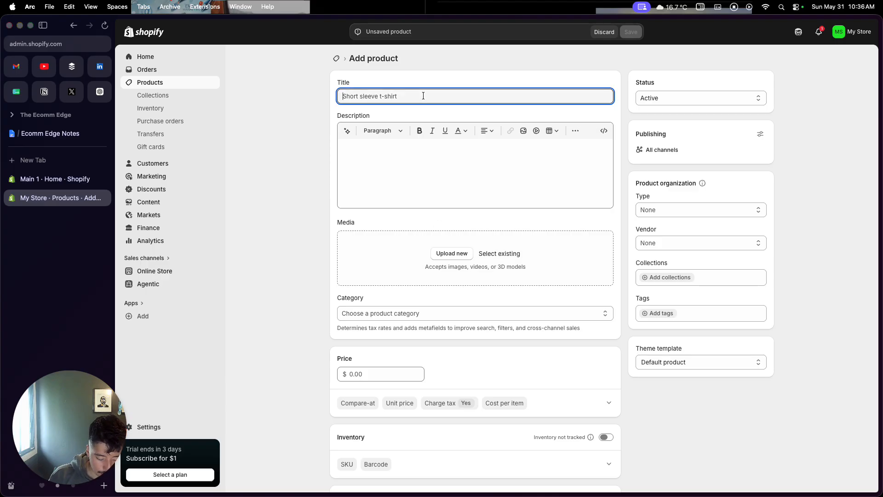
type("Men")
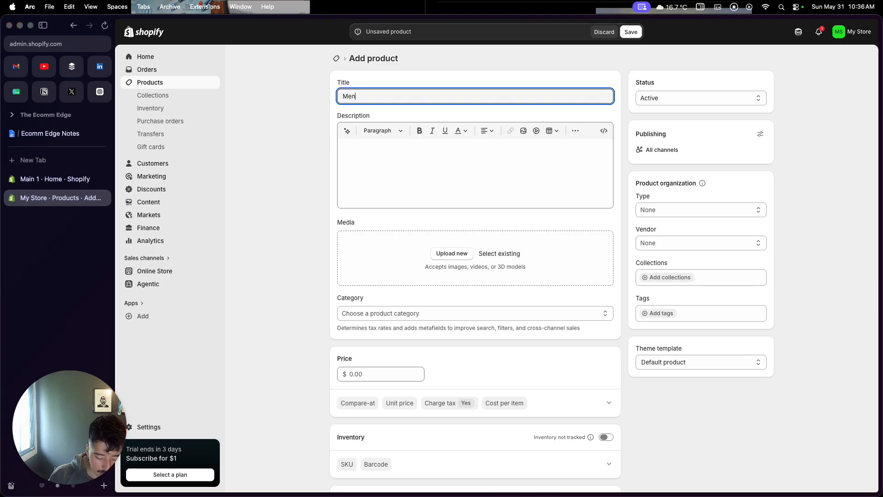
type("'s T-Shirt Black")
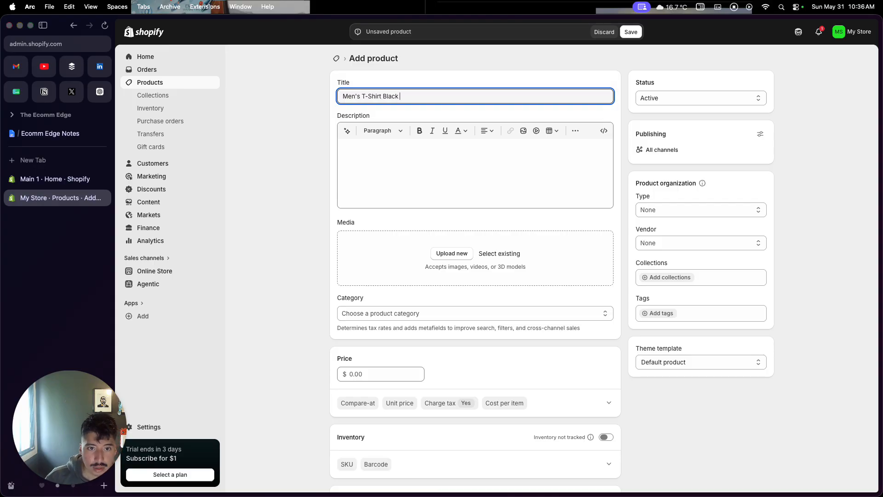
Revise the product title to "Men's Cotton T-Shirt - Black"
left_click(419, 162)
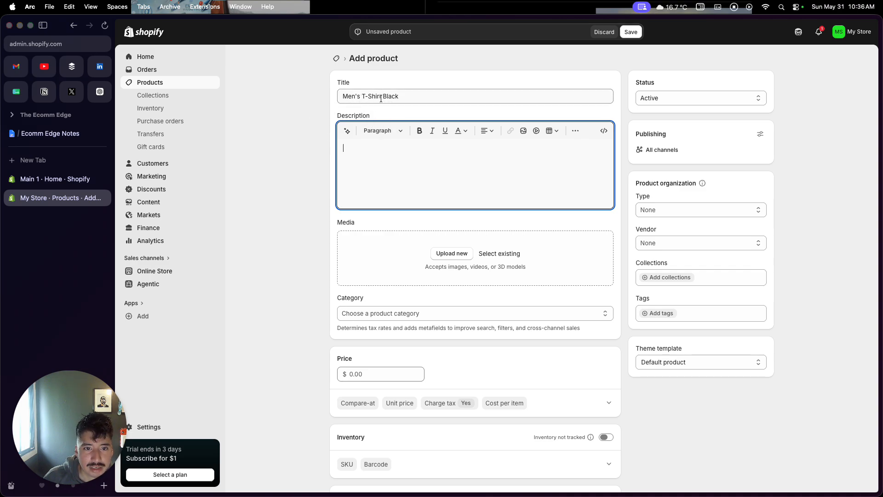
left_click(361, 98)
type("Co")
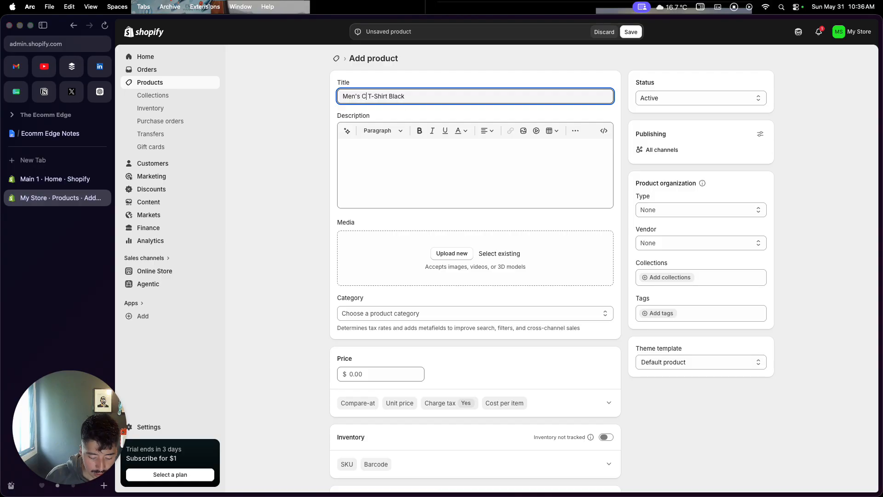
type("tton")
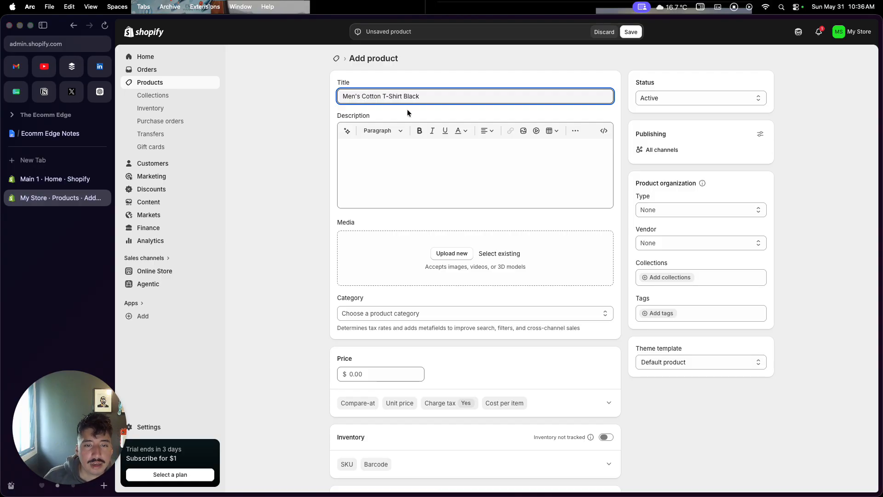
left_click(403, 97)
type("-")
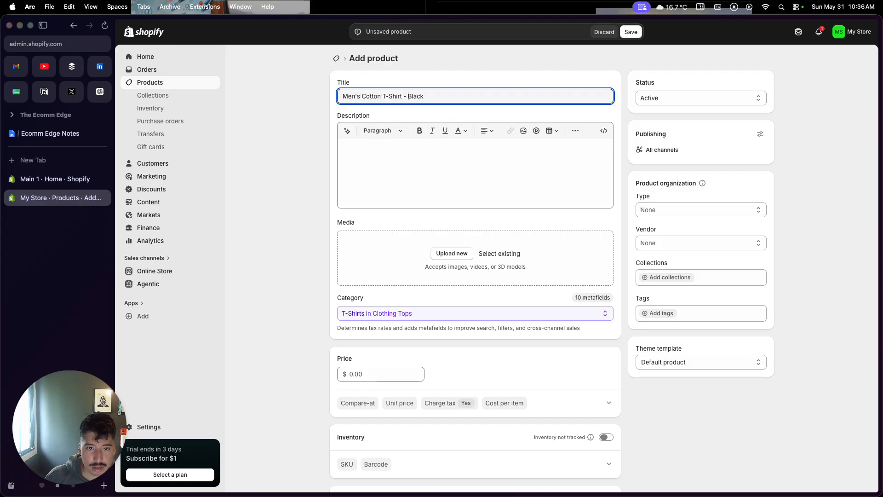
Generate the product description with the AI text generator, using the copied product title as the prompt
left_click(401, 141)
triple_click(372, 96)
key("super+c")
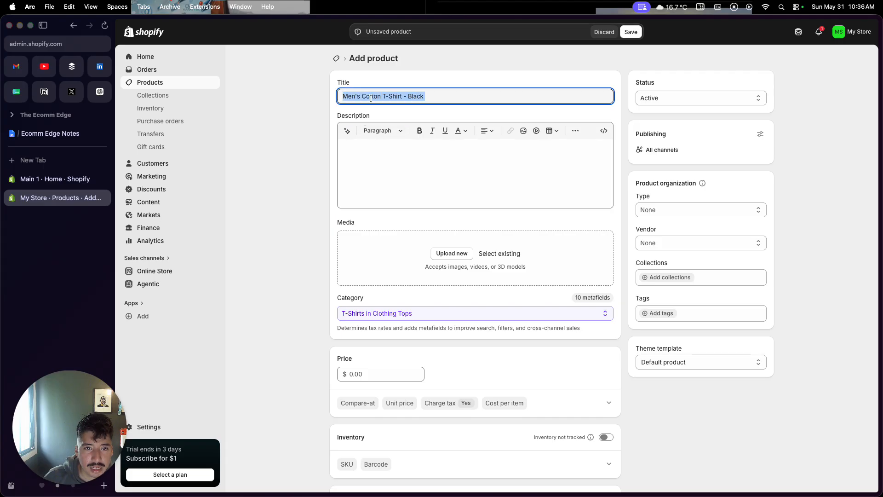
left_click(347, 131)
key("super+v")
key("Return")
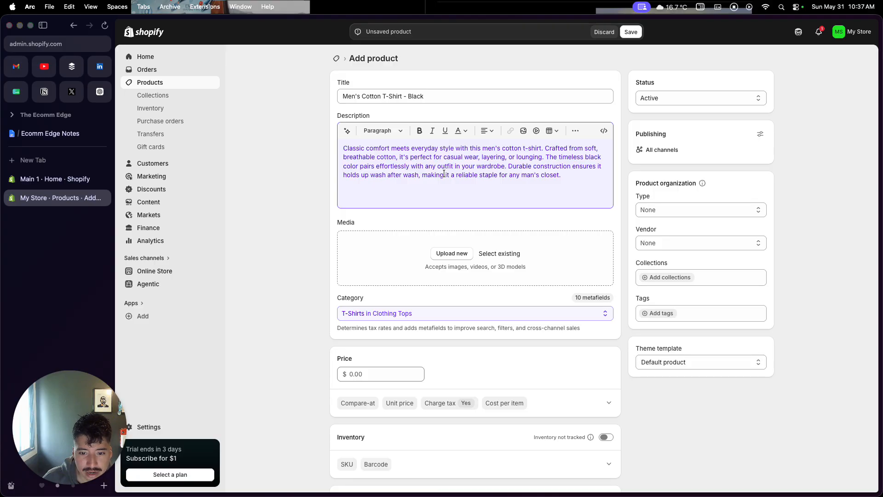
Upload the black T-shirt image from the products folder on the Desktop as the product's media
left_click(452, 255)
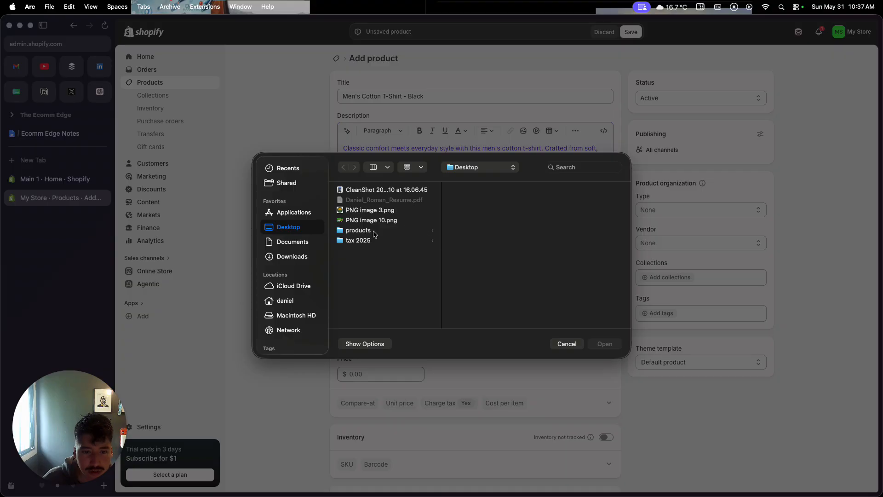
left_click(374, 231)
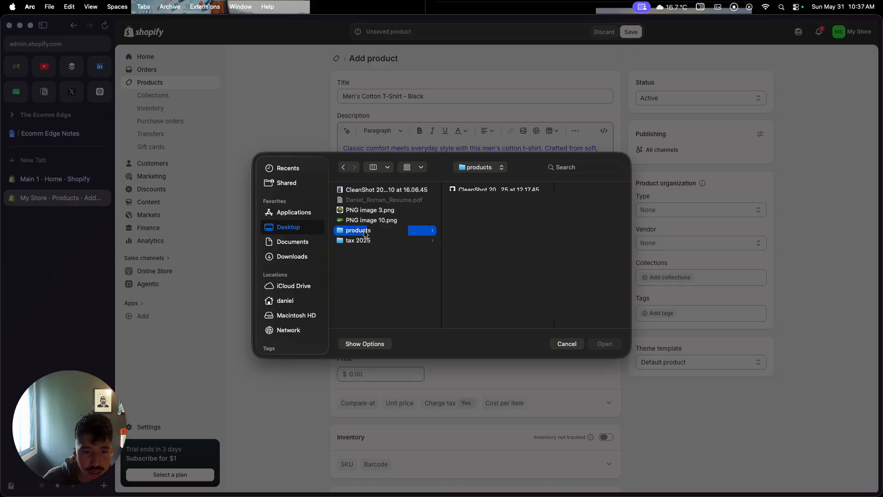
left_click(479, 193)
left_click(601, 346)
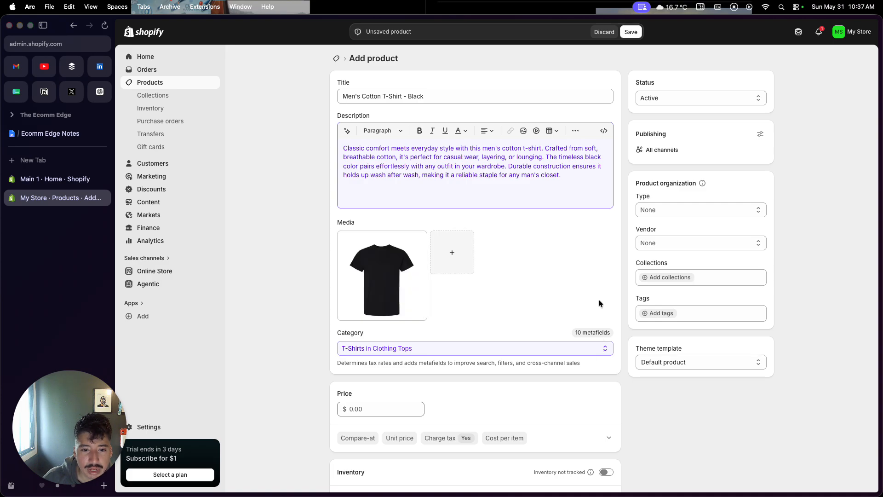
Set the product's price to $30.00
scroll(407, 276, "down", 2)
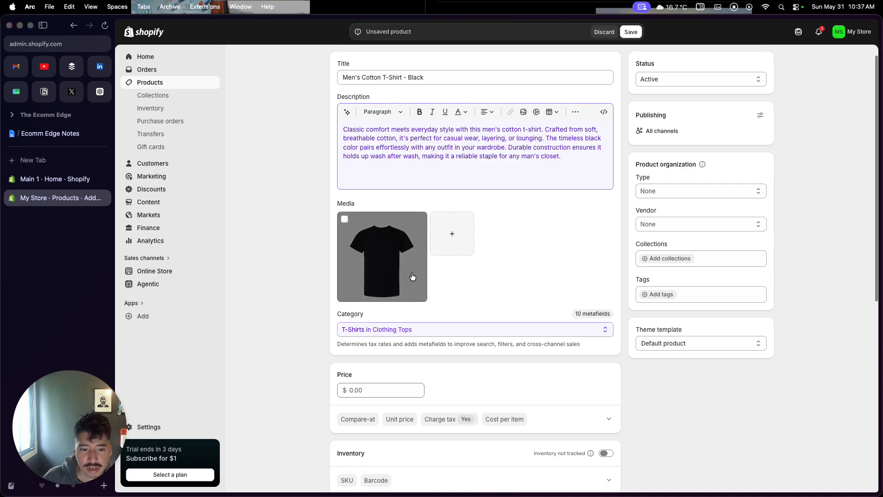
scroll(413, 276, "down", 1)
left_click(373, 333)
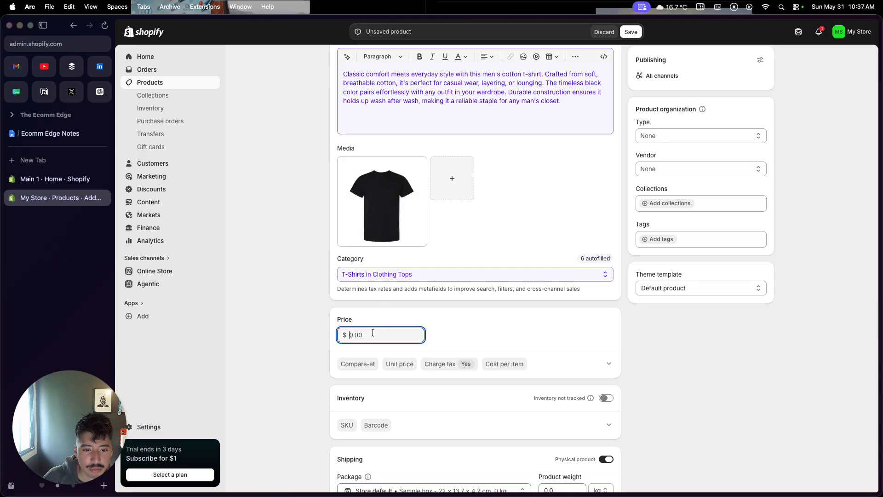
type("30")
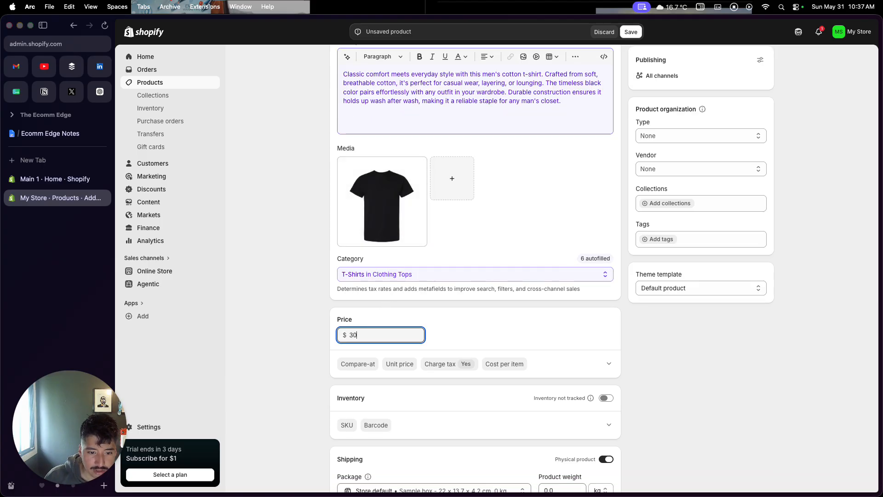
left_click(450, 317)
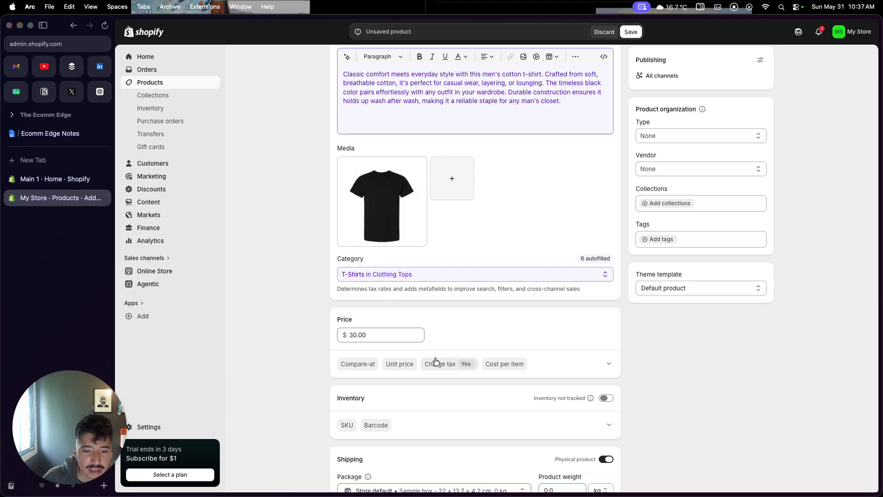
Expand the additional display prices and set the compare-at price to $50.00
left_click(608, 364)
scroll(560, 378, "down", 2)
scroll(560, 380, "down", 1)
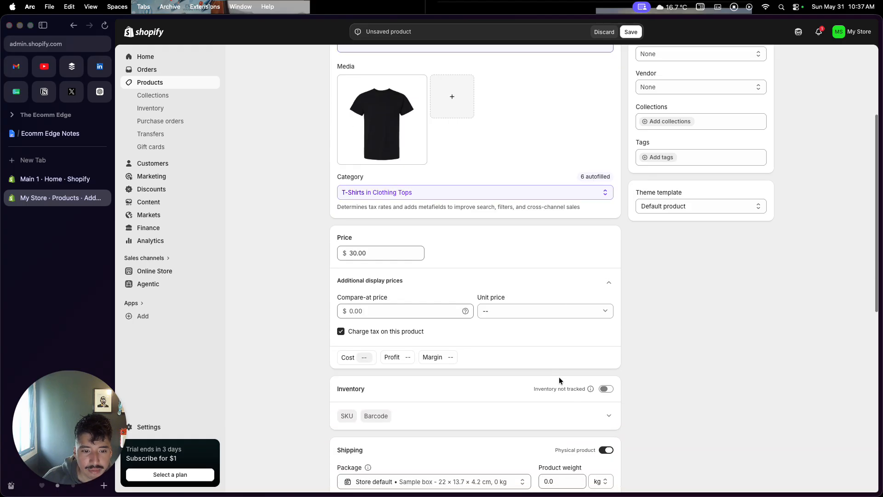
left_click(363, 309)
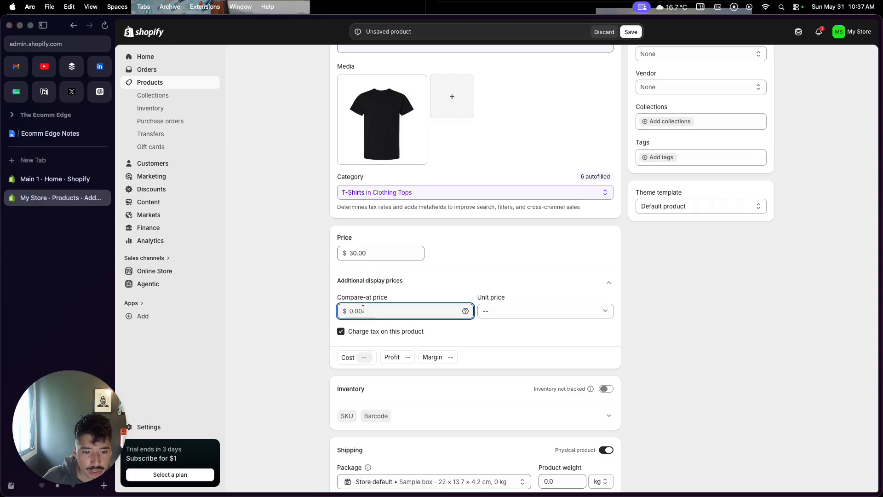
type("50")
left_click(298, 324)
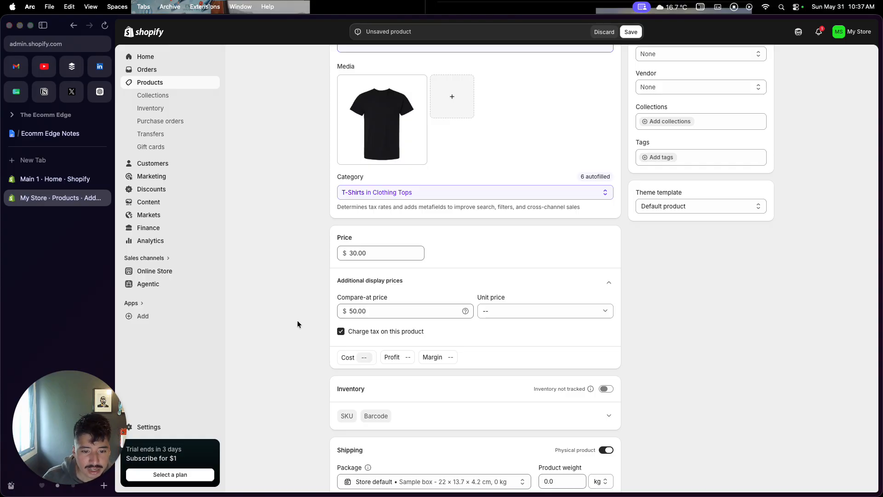
Turn on inventory tracking for the product and set the quantity at Shop location to 20
scroll(442, 293, "down", 3)
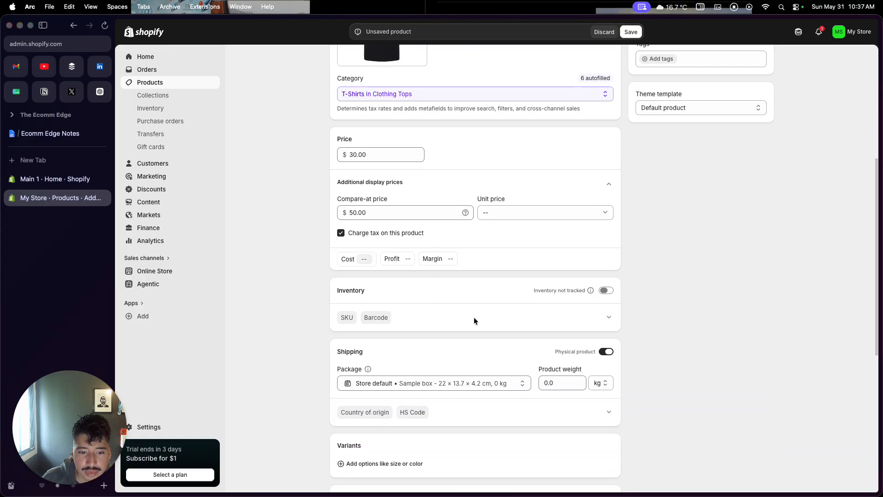
scroll(455, 335, "down", 3)
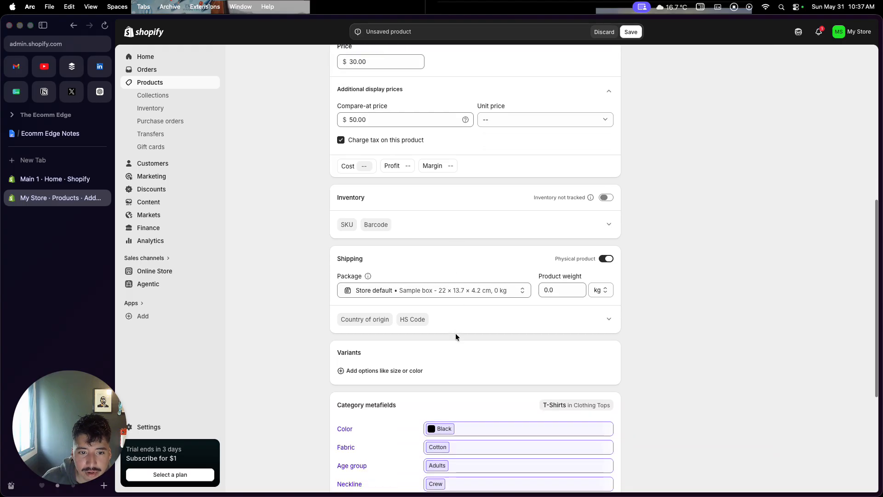
left_click(607, 198)
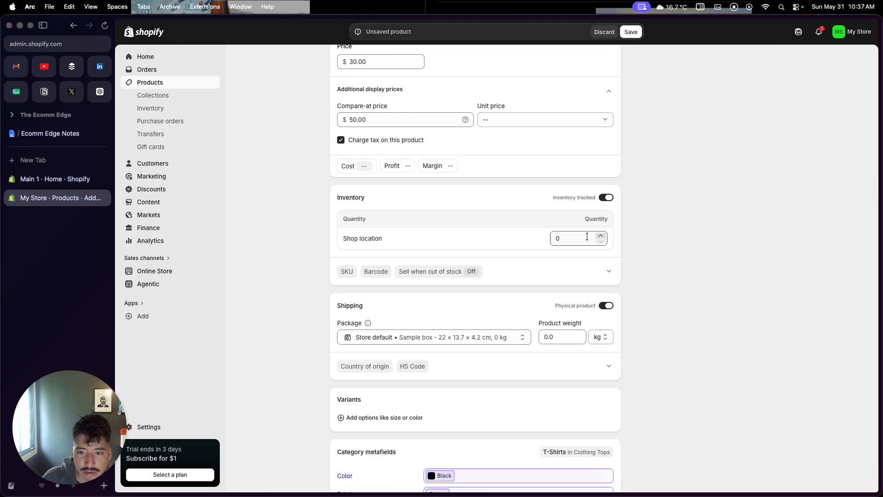
left_click(571, 239)
double_click(572, 239)
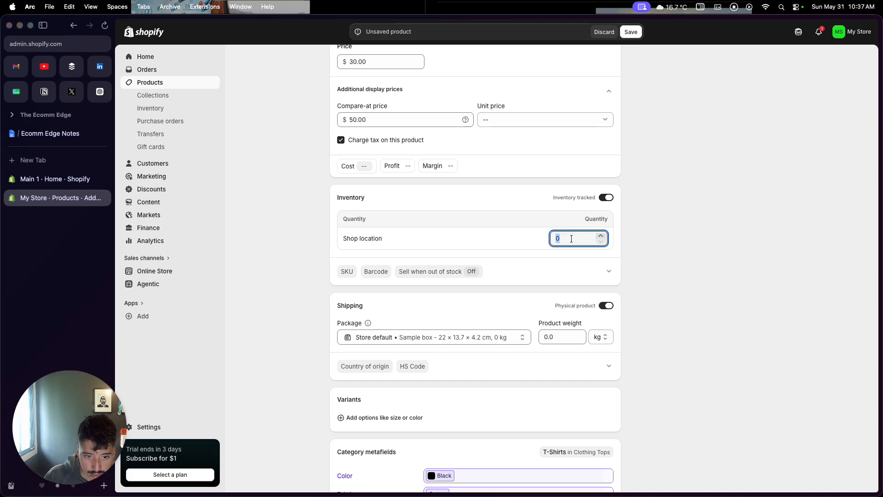
type("20")
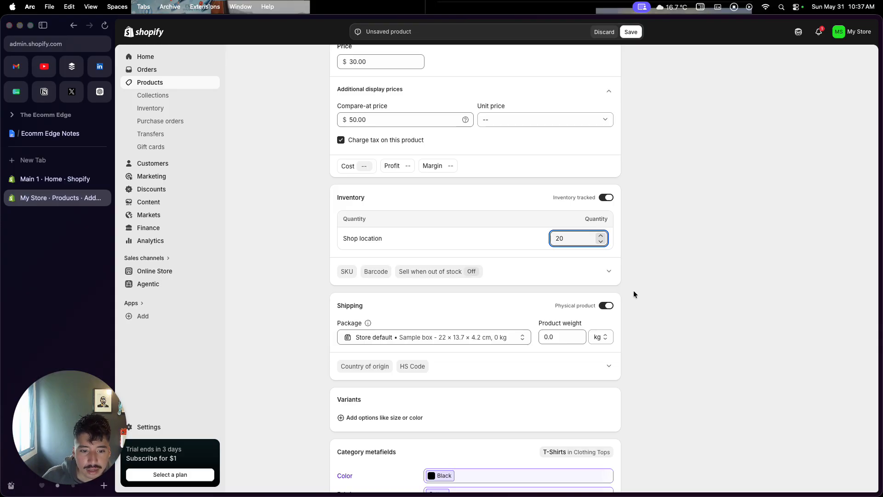
Add a Size variant option with the values S, M, L and XL
scroll(633, 290, "down", 1)
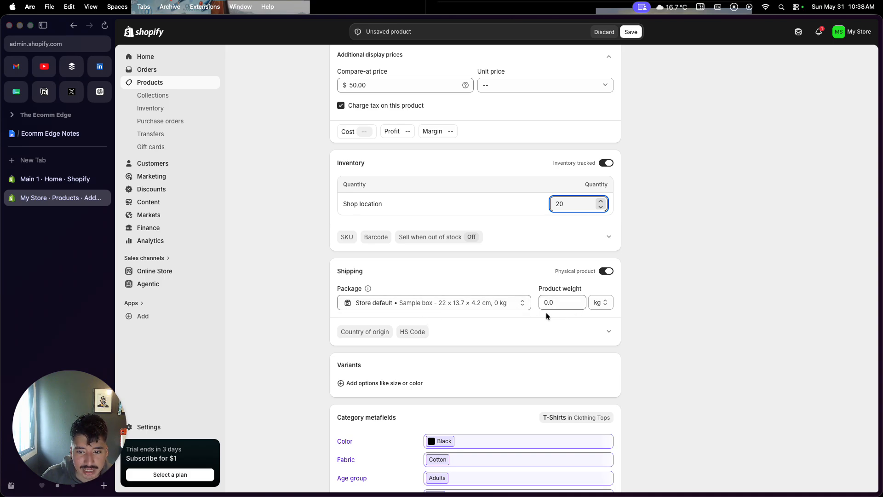
scroll(521, 322, "down", 1)
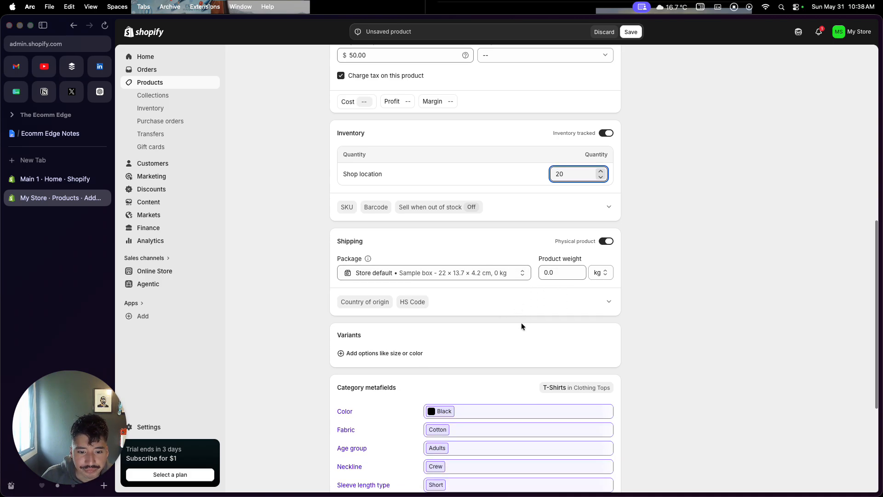
scroll(521, 327, "down", 1)
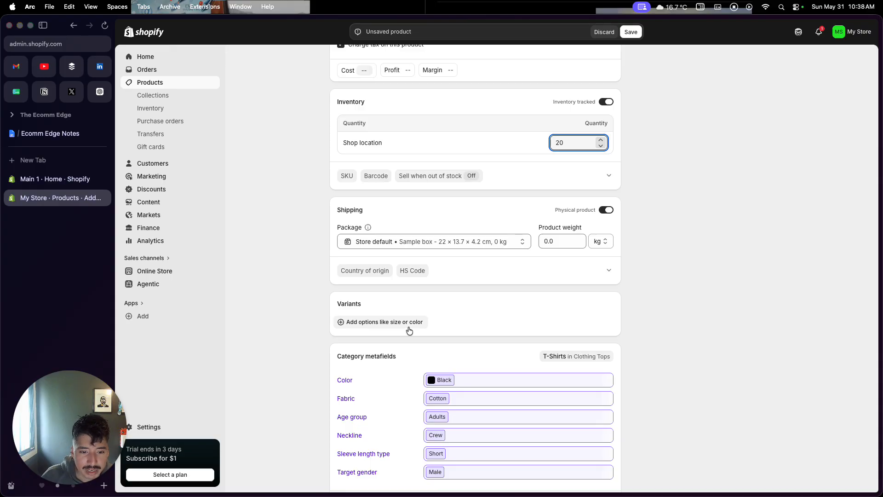
left_click(409, 330)
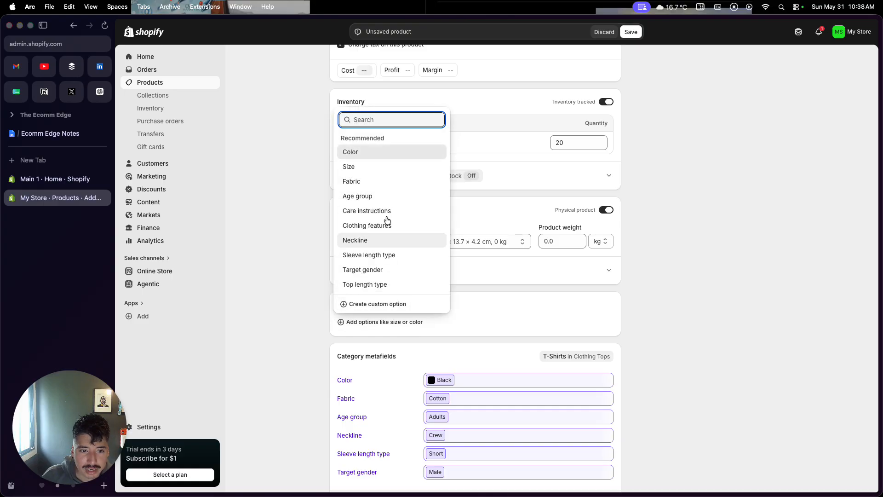
left_click(392, 171)
left_click(382, 361)
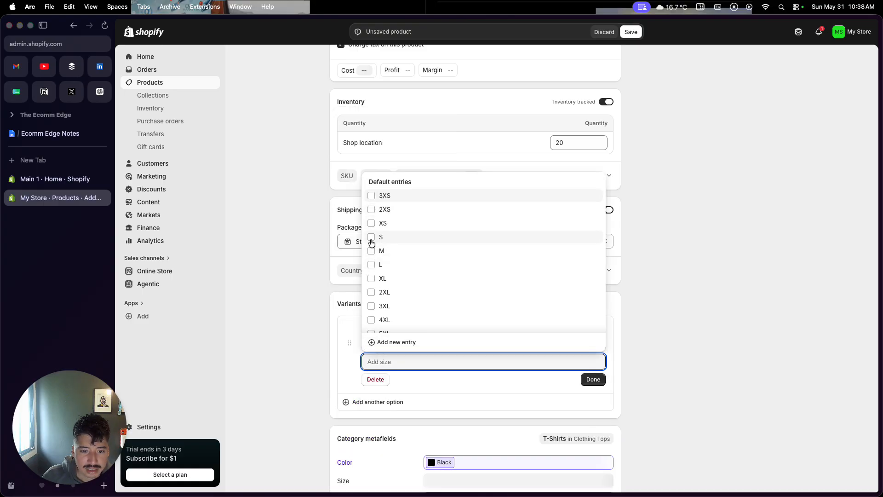
left_click(371, 237)
left_click(371, 251)
left_click(372, 265)
left_click(372, 280)
left_click(591, 392)
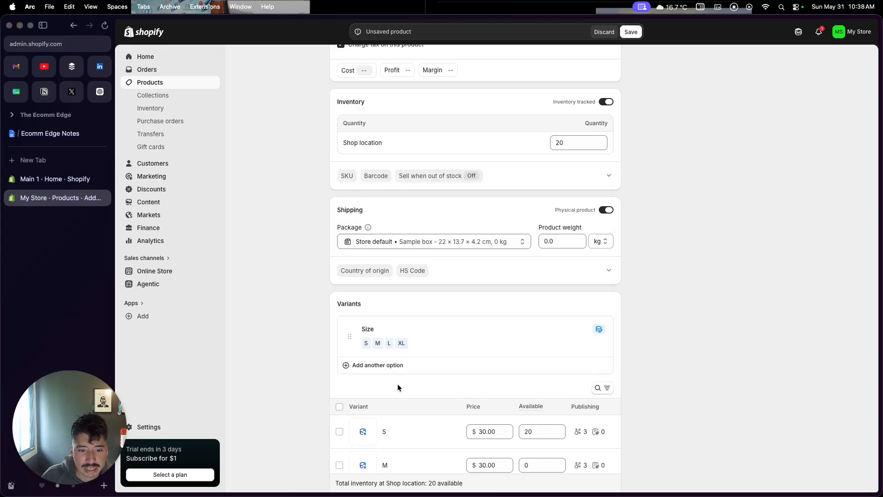
left_click(395, 365)
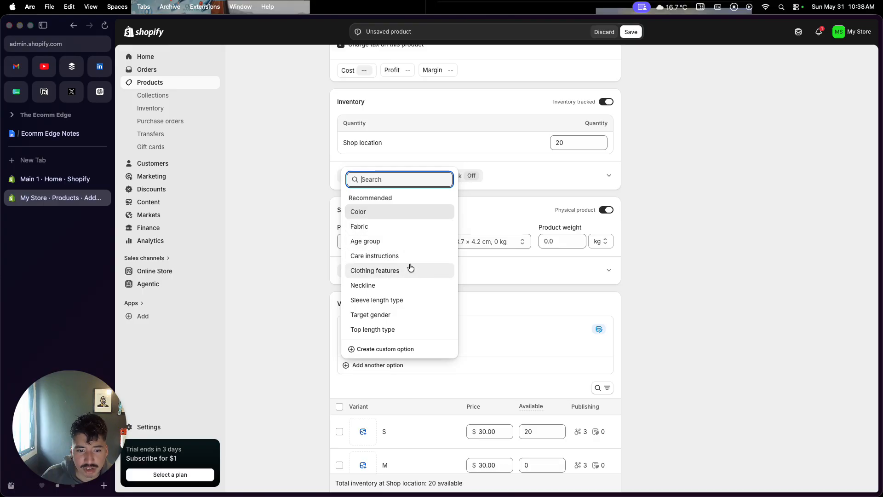
left_click(292, 382)
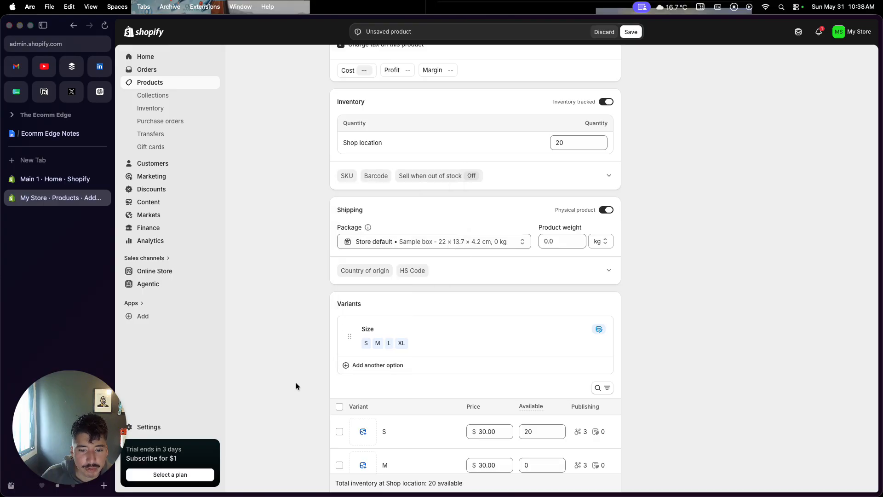
Set the available quantity of each size variant, S, M, L and XL, to 5
scroll(302, 390, "down", 5)
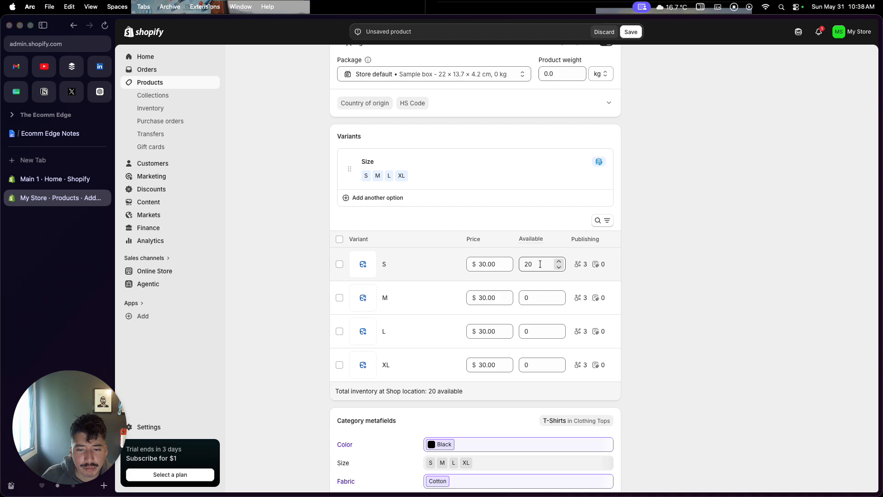
double_click(528, 264)
double_click(521, 264)
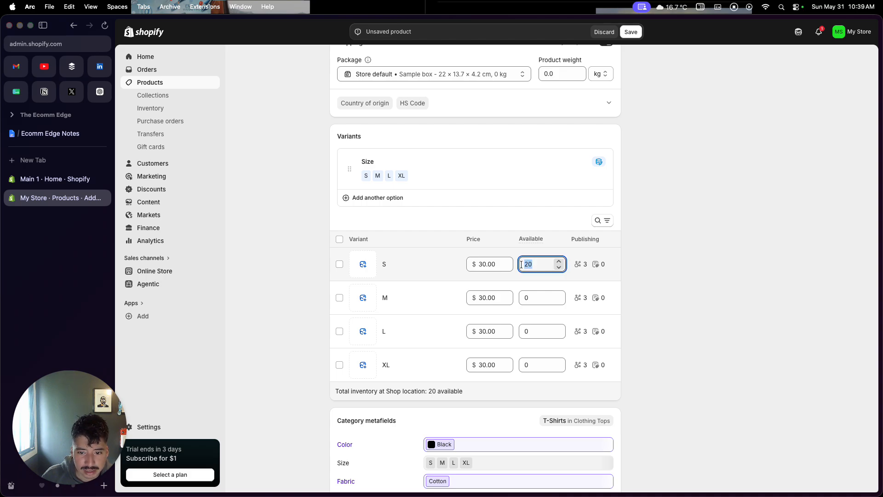
type("5")
double_click(532, 298)
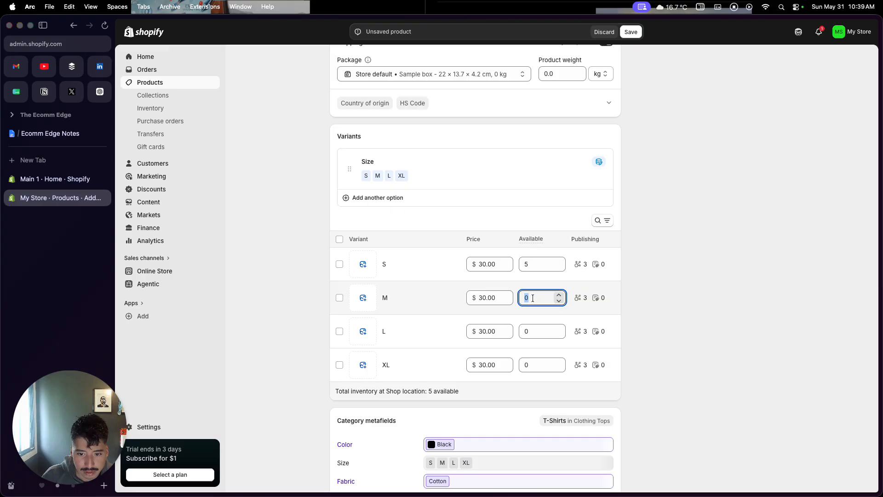
type("5")
double_click(532, 332)
type("5")
double_click(532, 365)
type("5")
left_click(707, 317)
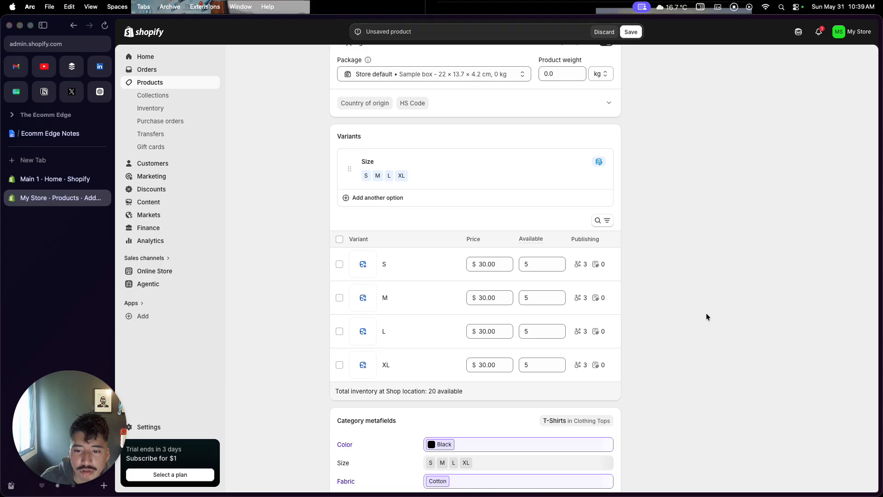
Edit the search engine listing and change its page title to "Men's Cotton Black T-Shirt"
scroll(540, 414, "down", 3)
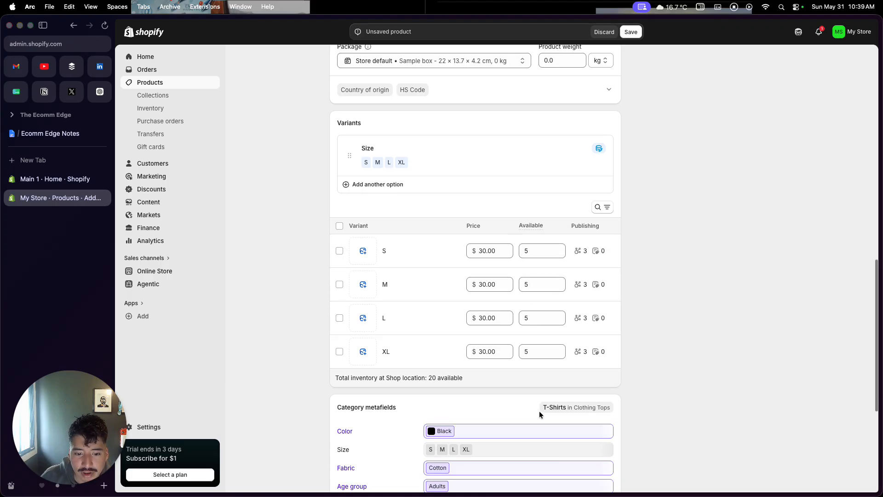
scroll(539, 412, "down", 4)
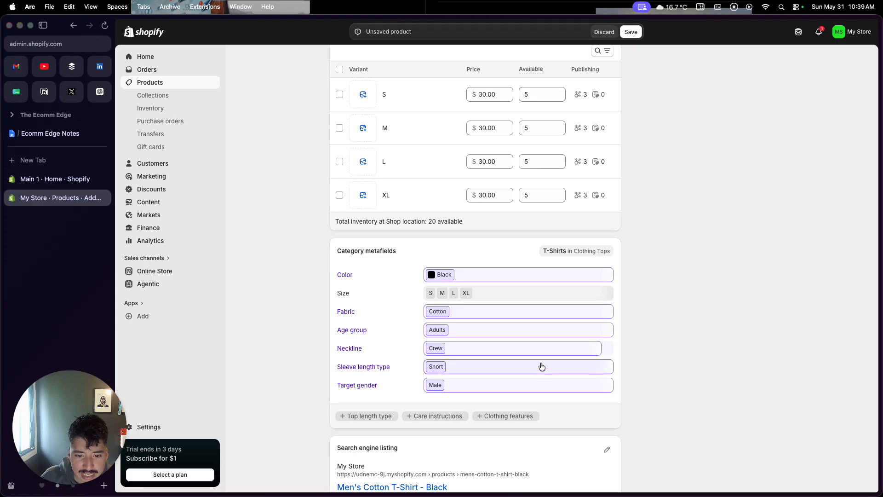
scroll(542, 386, "down", 3)
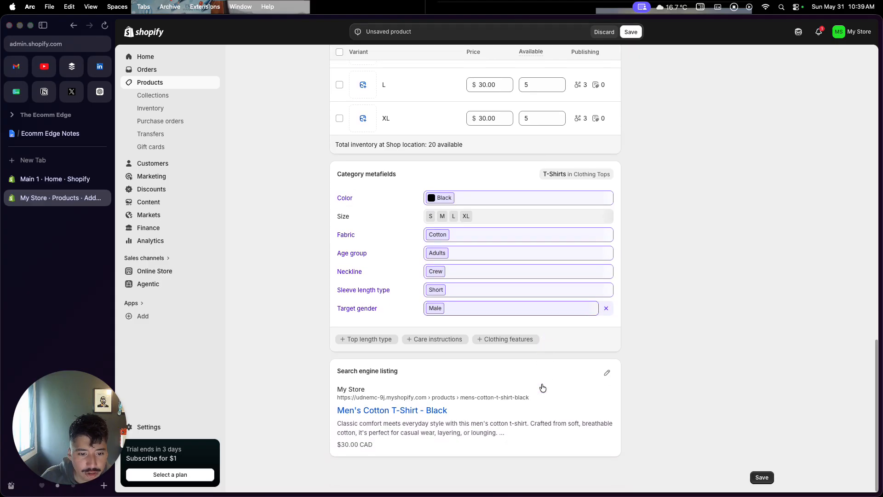
left_click(608, 375)
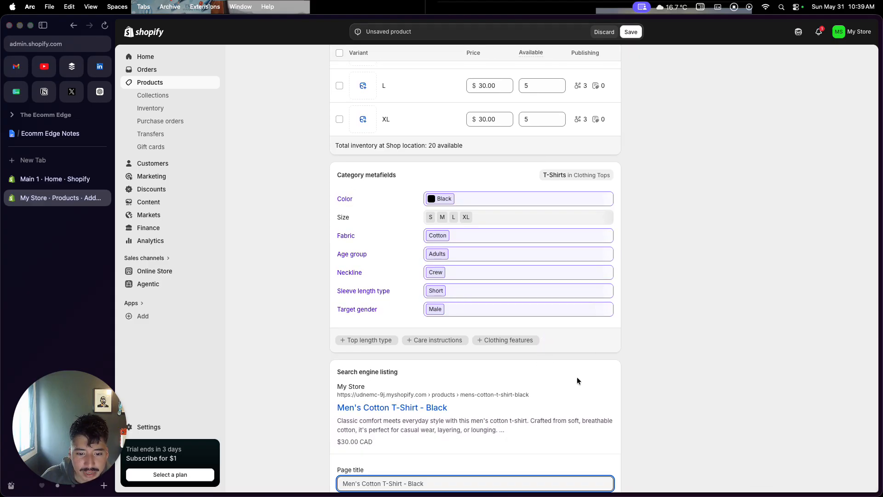
scroll(550, 387, "down", 5)
scroll(550, 387, "down", 1)
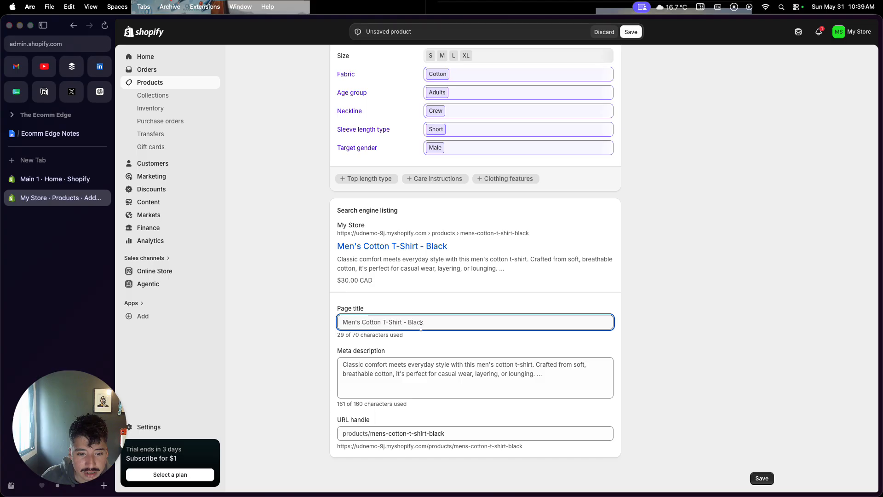
left_click_drag(431, 324, 404, 324)
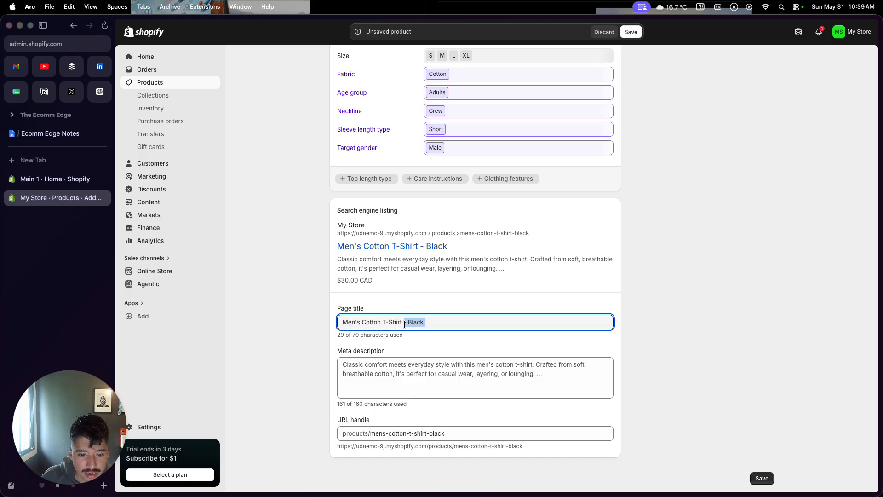
key("BackSpace")
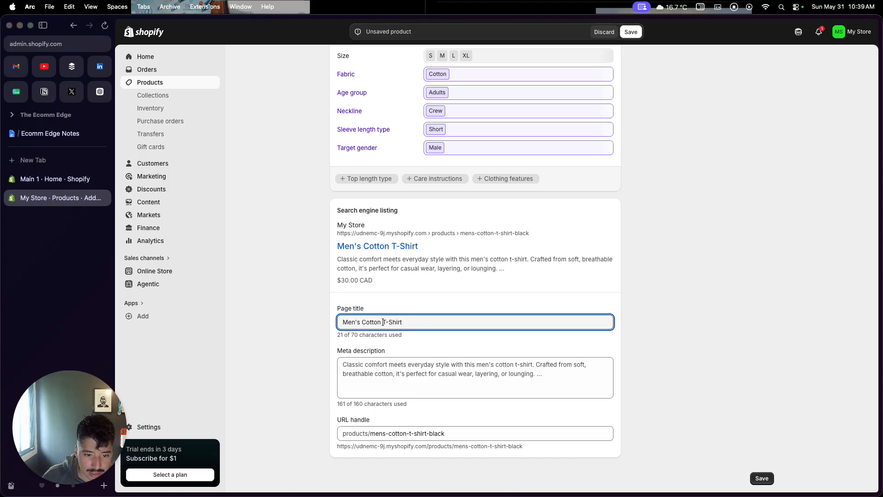
type("Black")
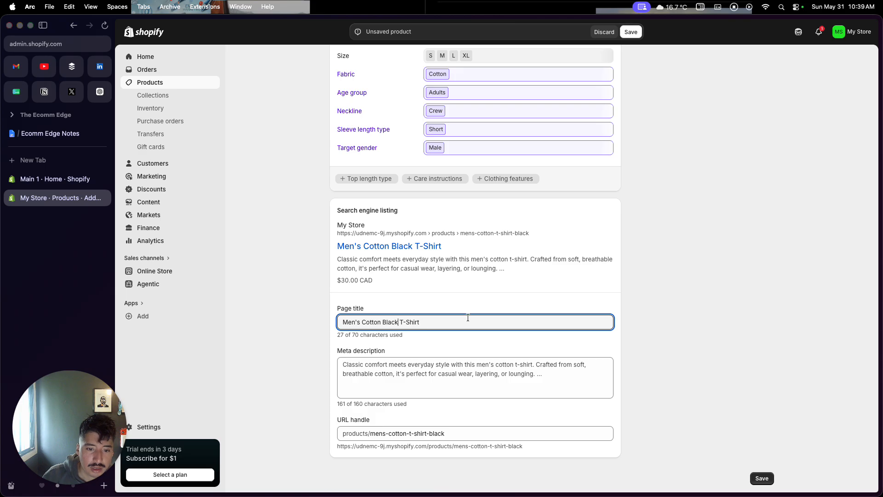
Restrict the product's publishing to the Online Store by turning off the Point of Sale and Shop channels
left_click(734, 335)
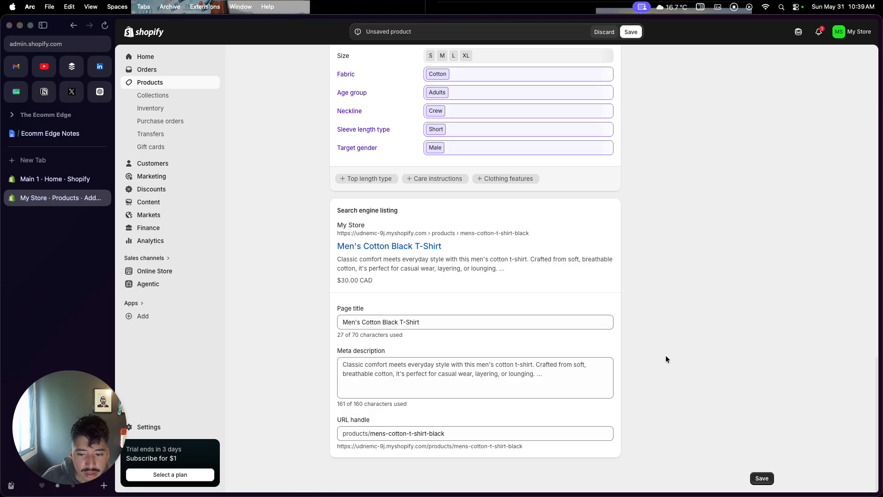
scroll(665, 356, "up", 15)
scroll(667, 358, "up", 10)
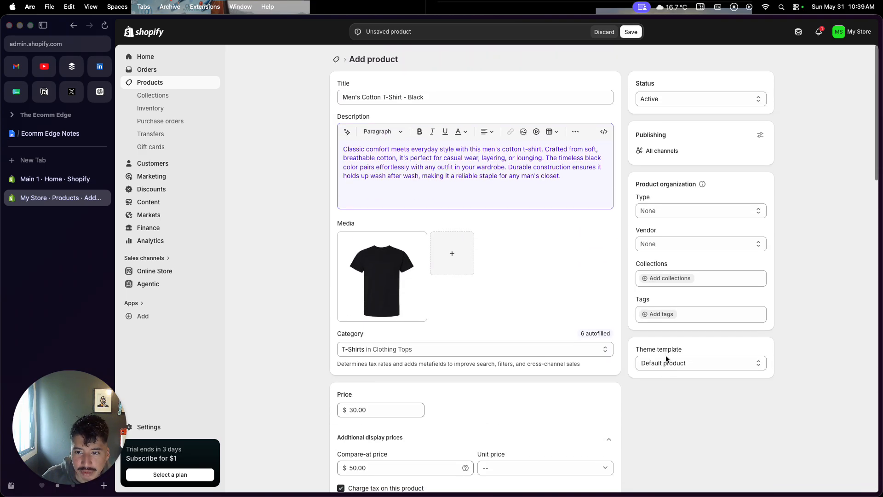
left_click(761, 135)
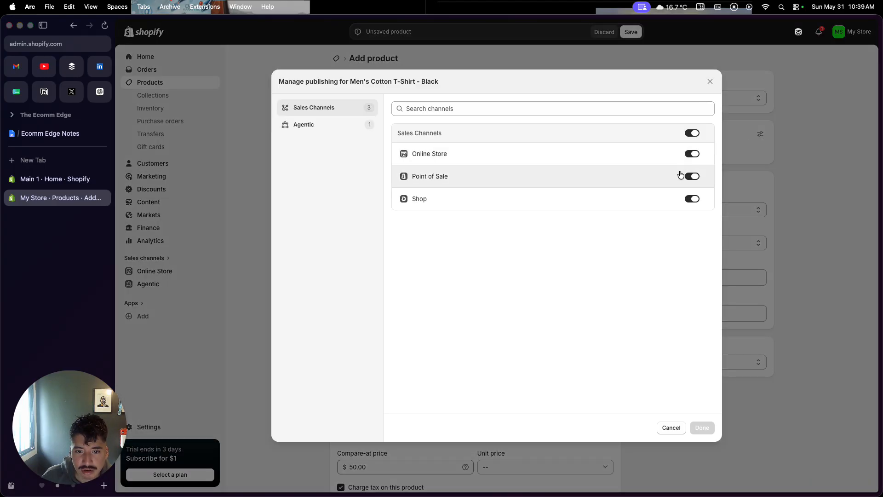
left_click(695, 178)
left_click(693, 199)
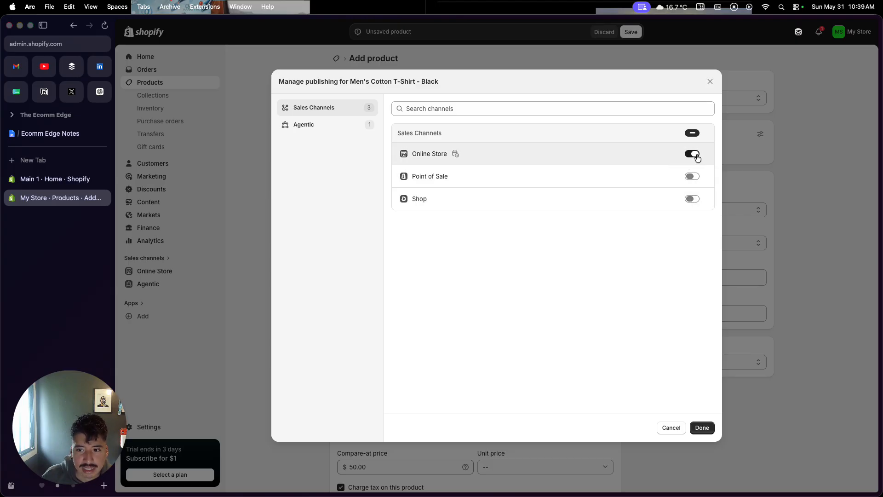
left_click(702, 427)
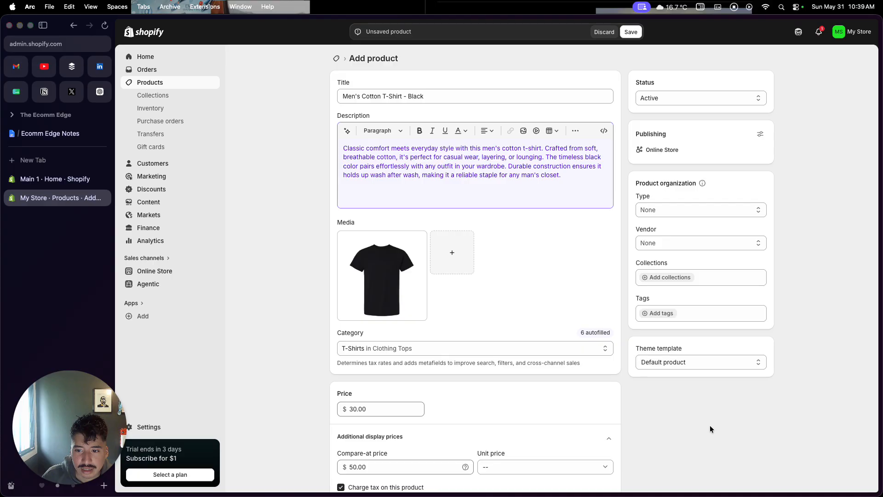
Save the new men's cotton T-shirt product, leaving its type and vendor unset
left_click(743, 210)
left_click(736, 240)
left_click(739, 222)
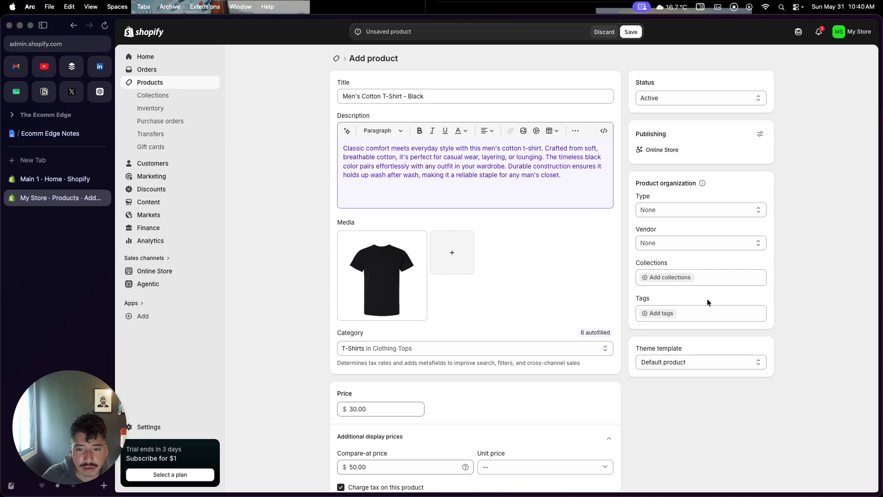
left_click(633, 32)
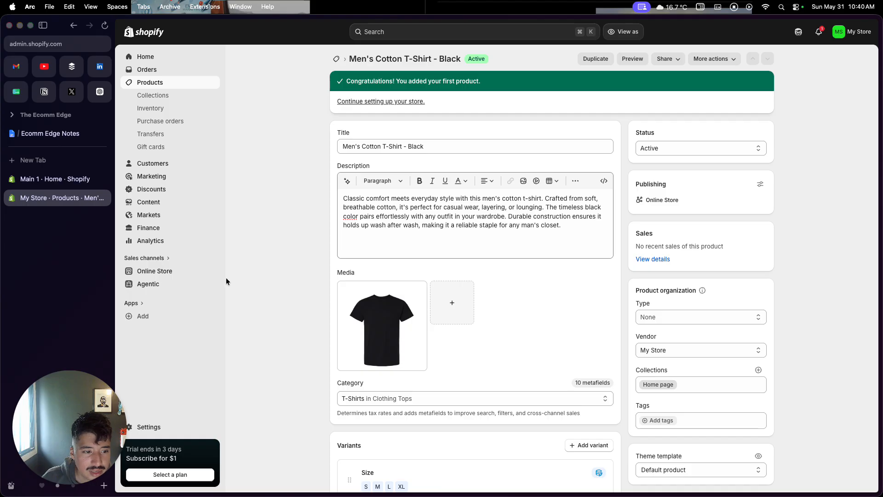
Open the Online Store themes page and review the current Horizon theme and the suggested themes
left_click(163, 275)
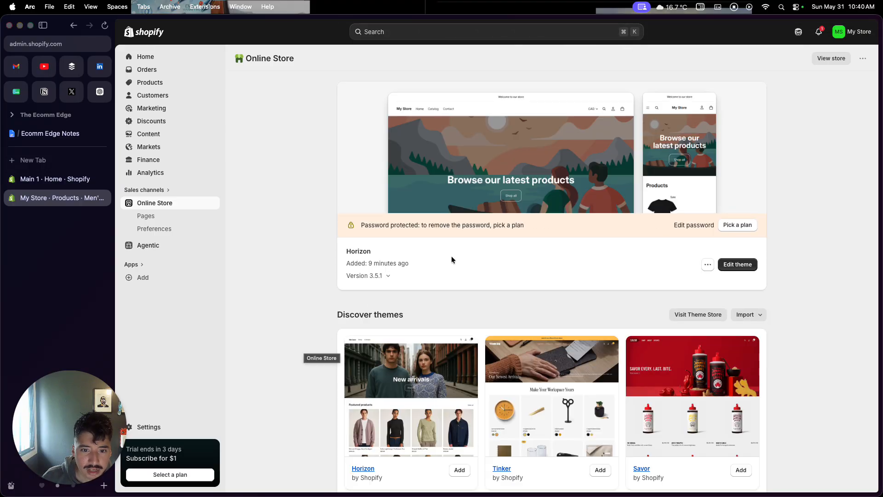
scroll(379, 401, "down", 3)
scroll(379, 402, "down", 5)
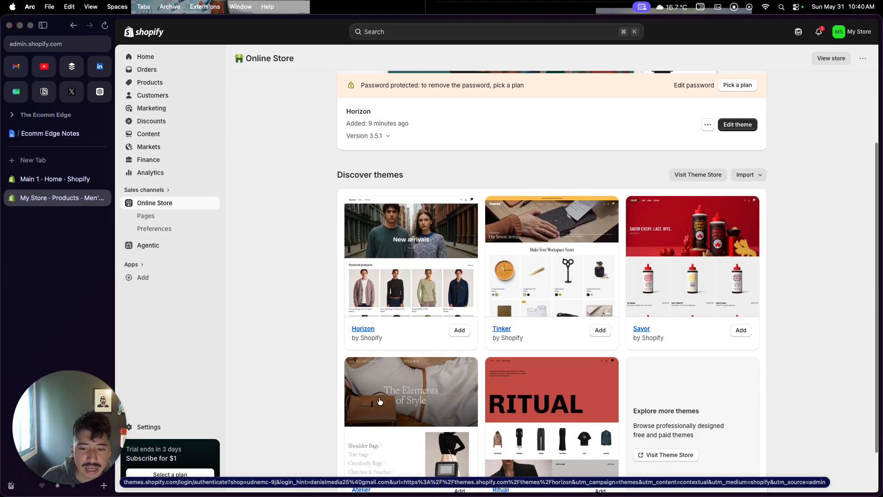
scroll(380, 401, "up", 8)
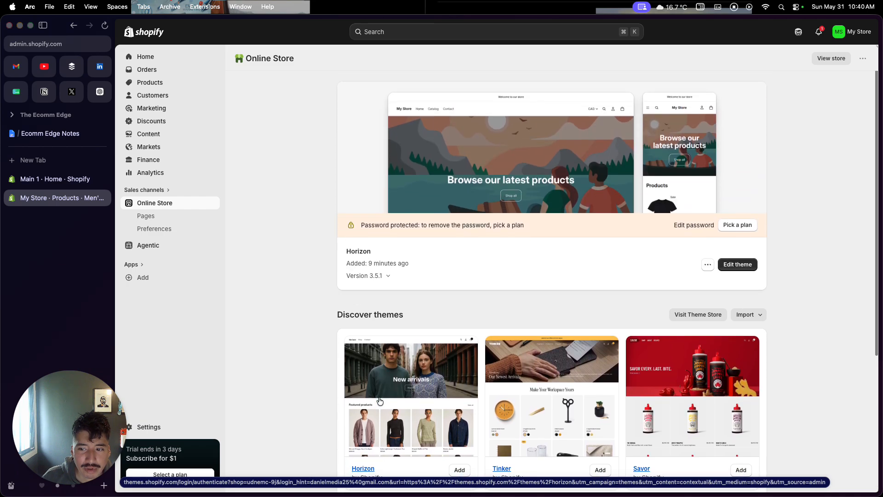
left_click_drag(345, 249, 372, 248)
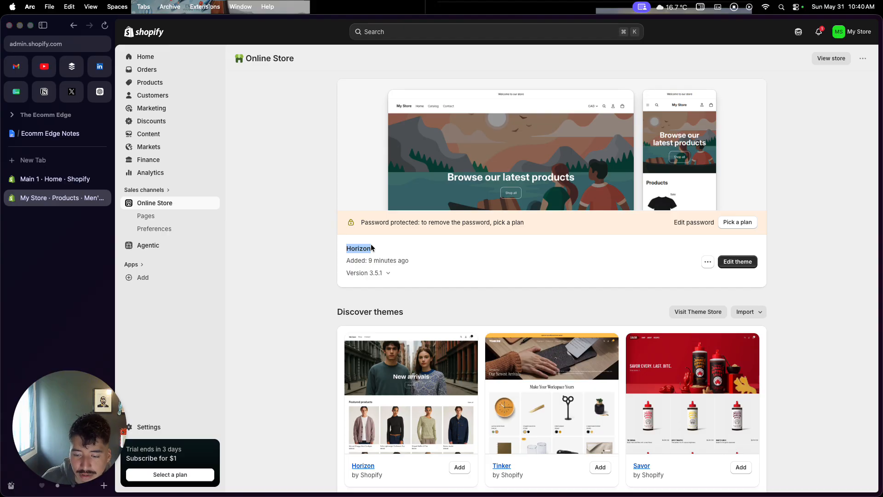
scroll(372, 248, "down", 3)
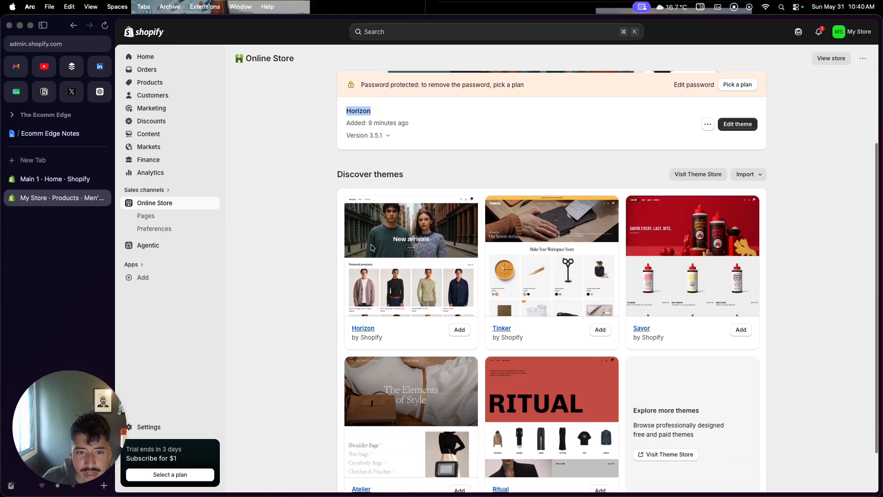
scroll(372, 247, "down", 1)
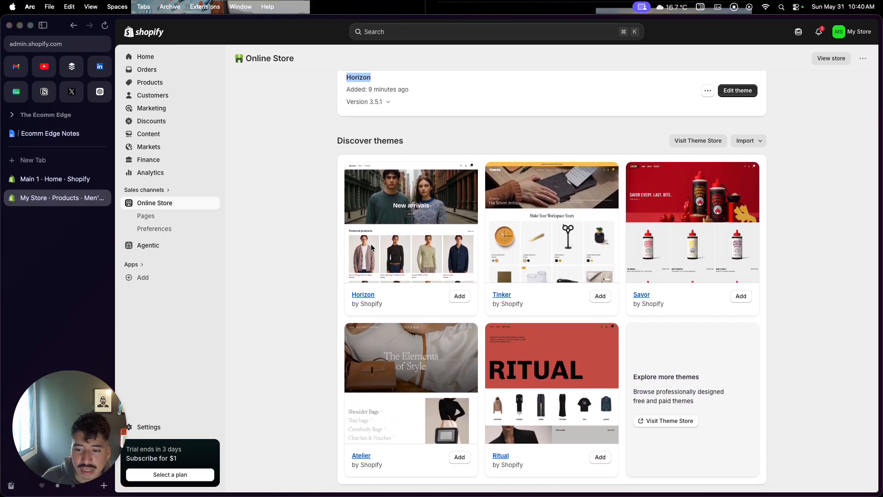
Visit the Shopify Theme Store, filter the themes by Free and browse the listed designs
left_click(675, 422)
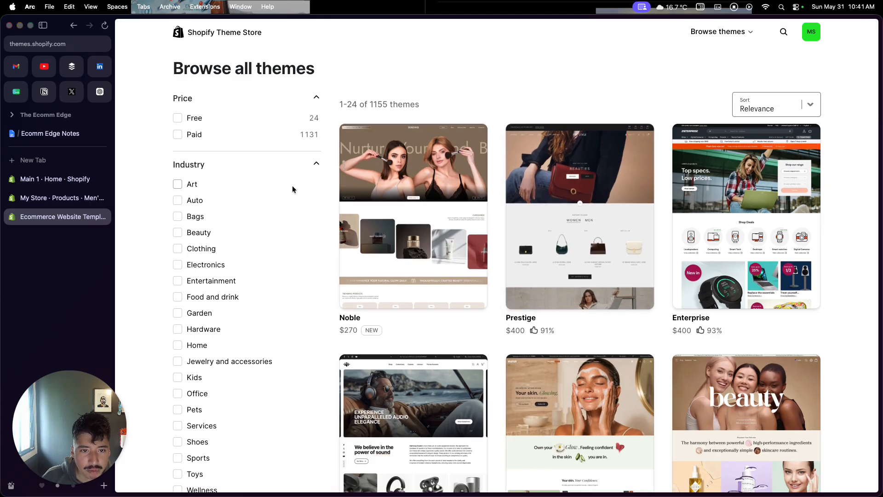
left_click(177, 118)
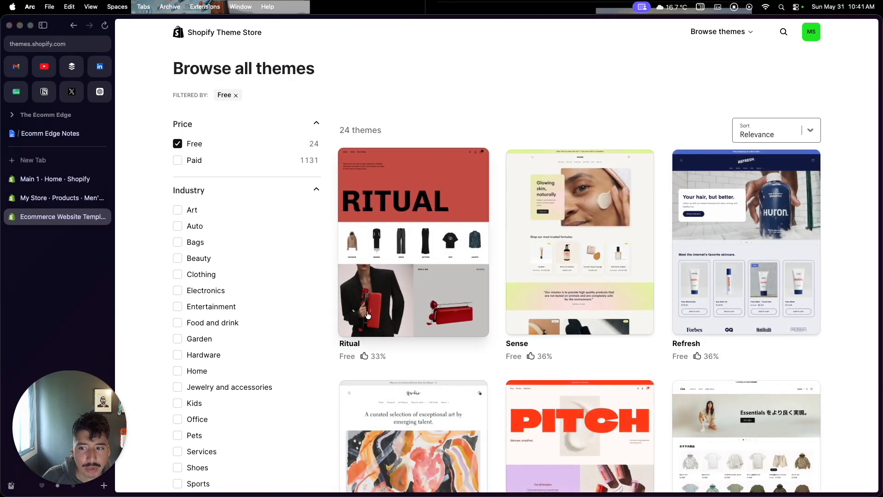
scroll(407, 361, "down", 6)
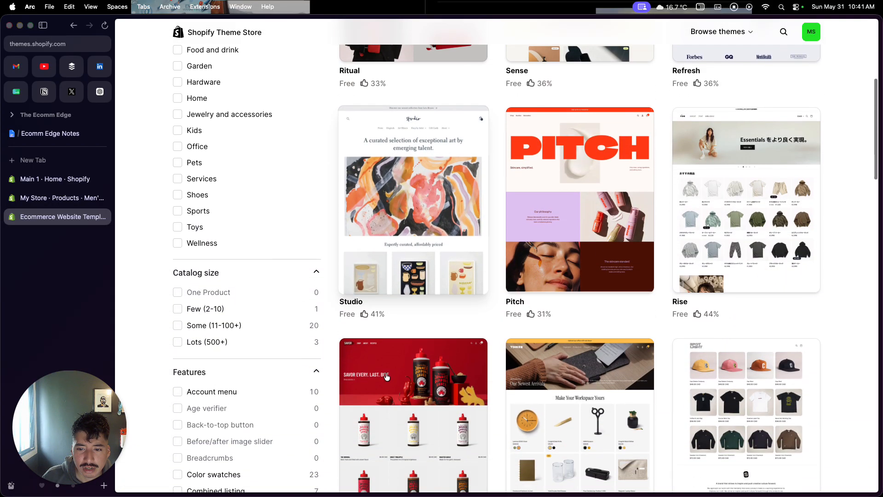
scroll(387, 376, "down", 7)
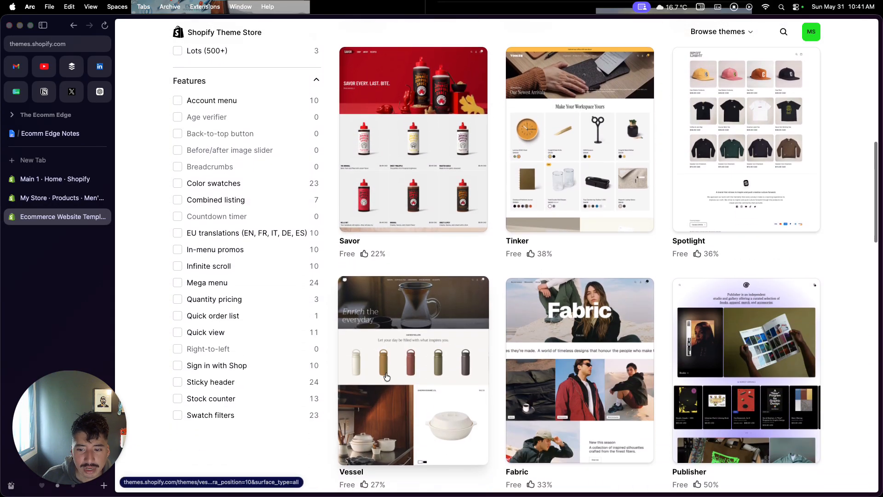
scroll(387, 377, "up", 3)
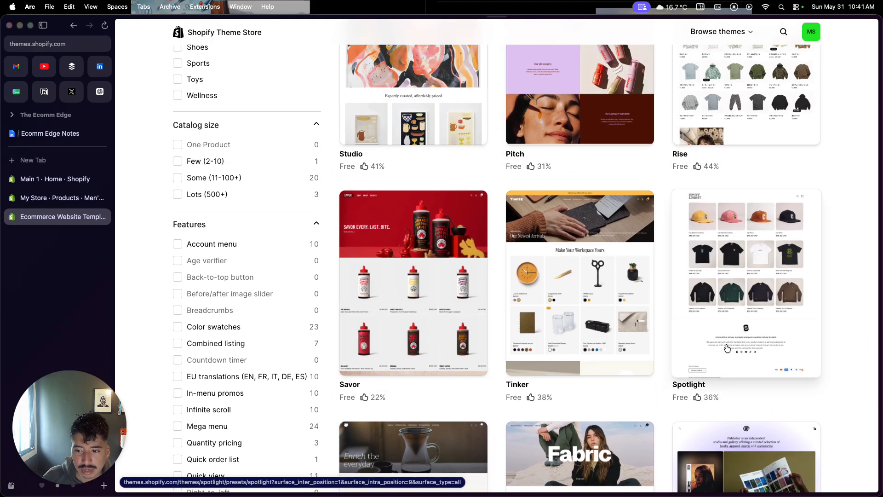
Open the Spotlight theme's demo and examine its home page and the brown Sweater Icon Crewneck product page
left_click(727, 348)
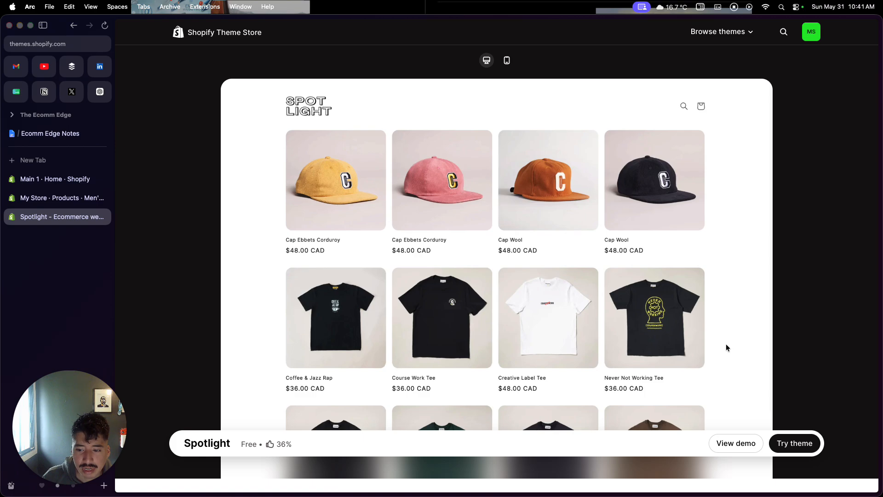
left_click(735, 428)
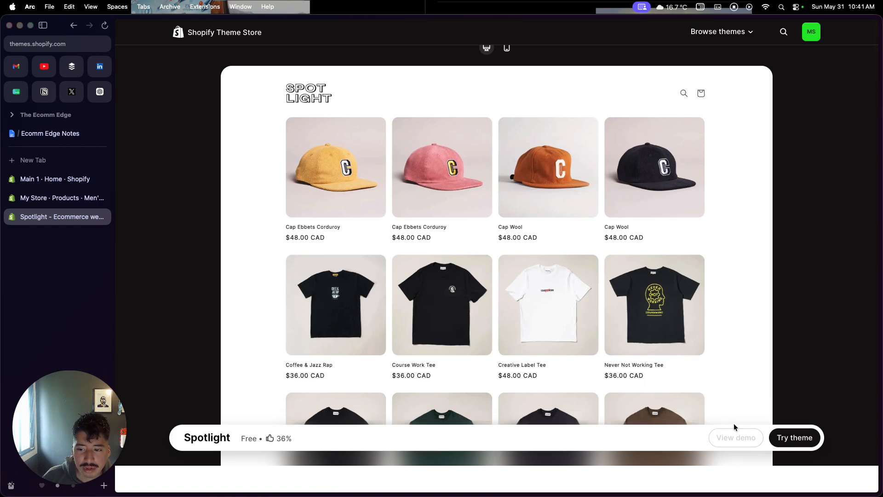
scroll(733, 423, "down", 2)
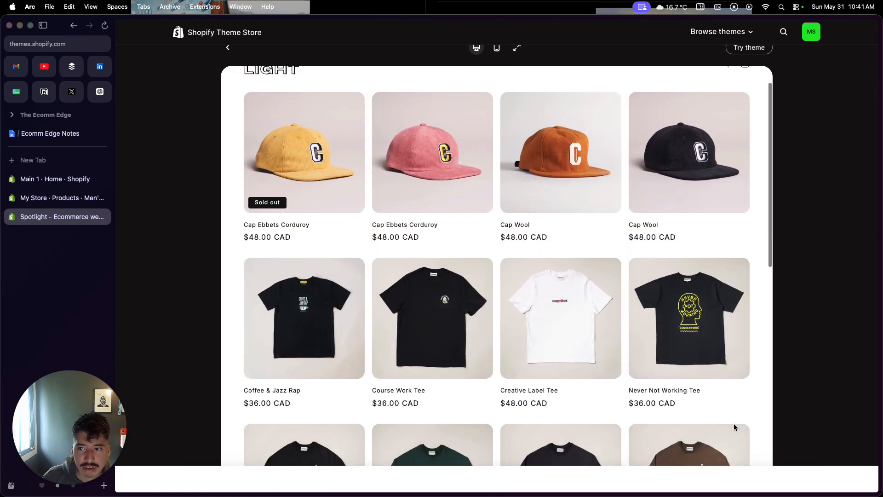
scroll(734, 424, "down", 5)
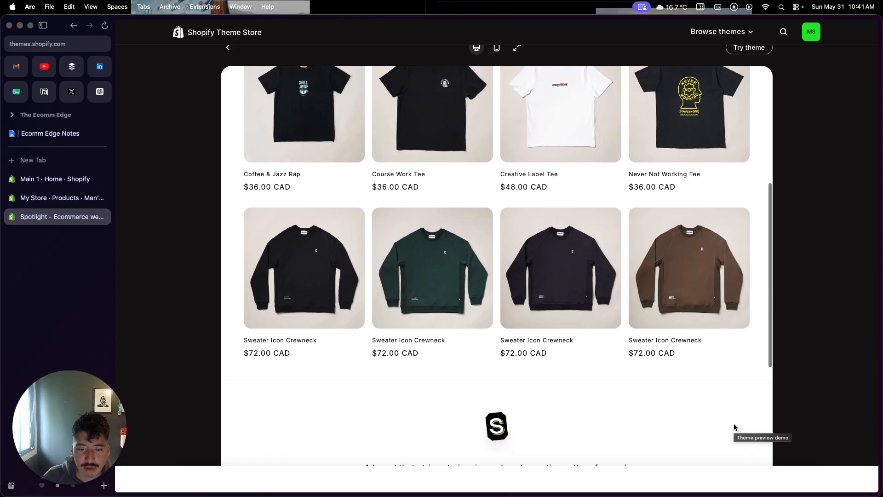
scroll(734, 424, "down", 1)
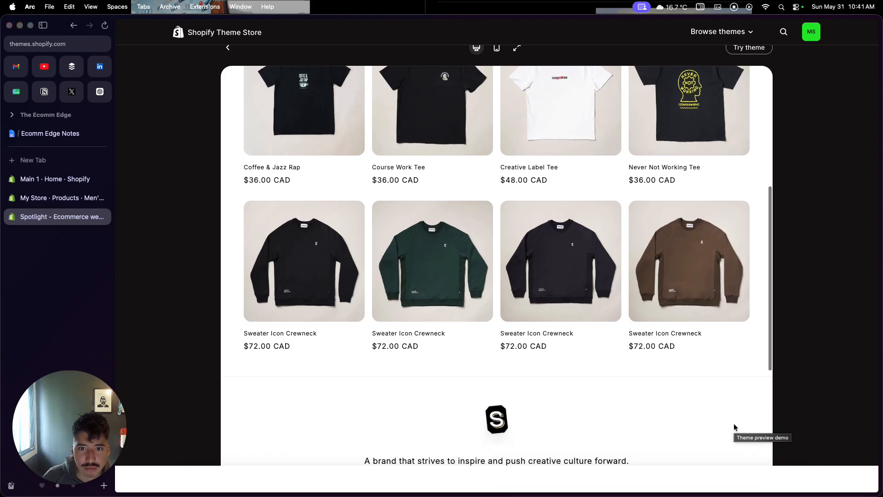
scroll(733, 425, "down", 4)
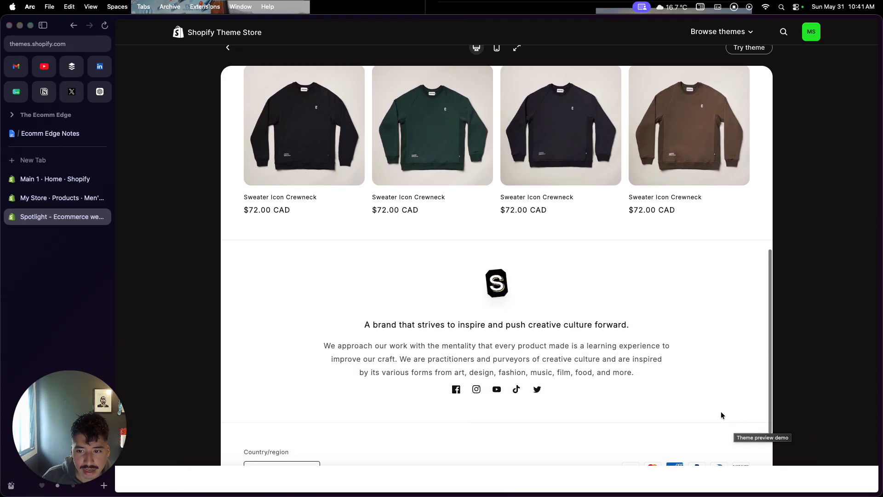
left_click(646, 143)
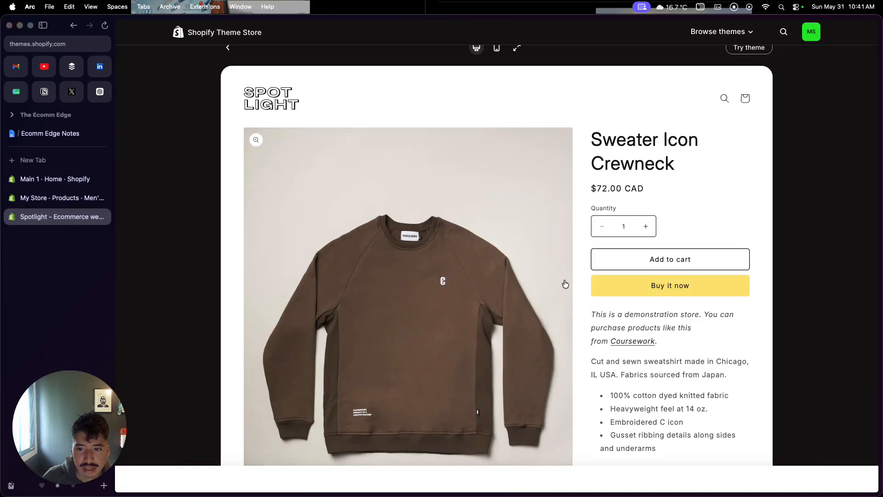
scroll(565, 284, "down", 5)
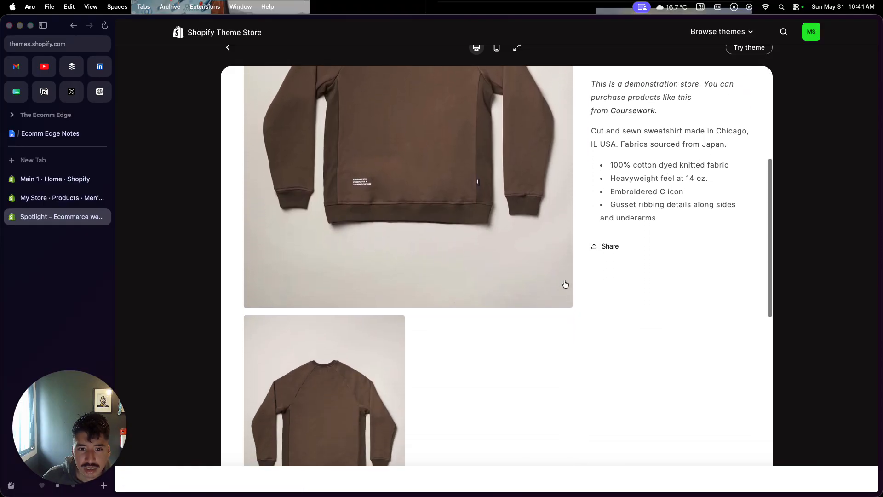
scroll(565, 283, "down", 7)
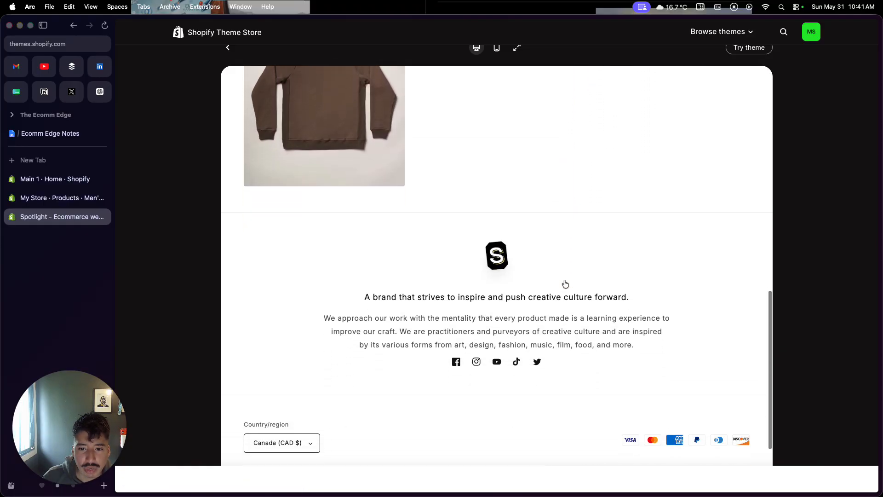
scroll(565, 284, "up", 13)
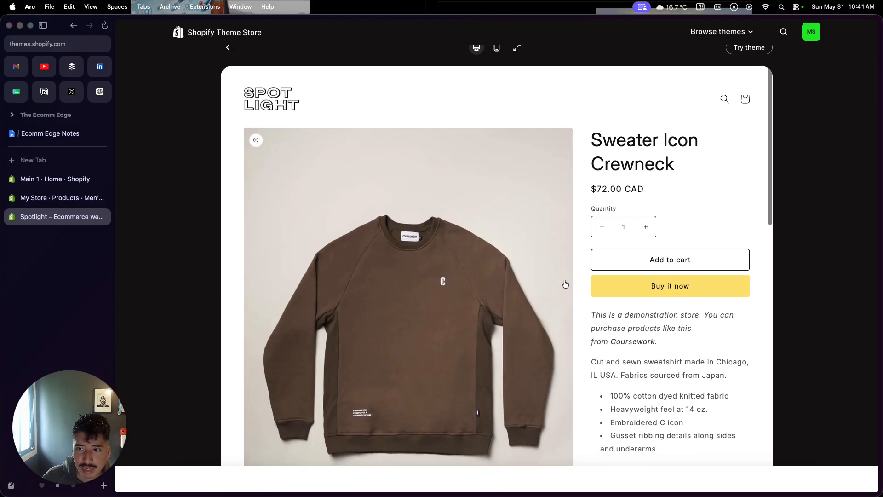
Add the Spotlight theme to the store's draft themes and close the two older Shopify admin tabs
left_click(755, 51)
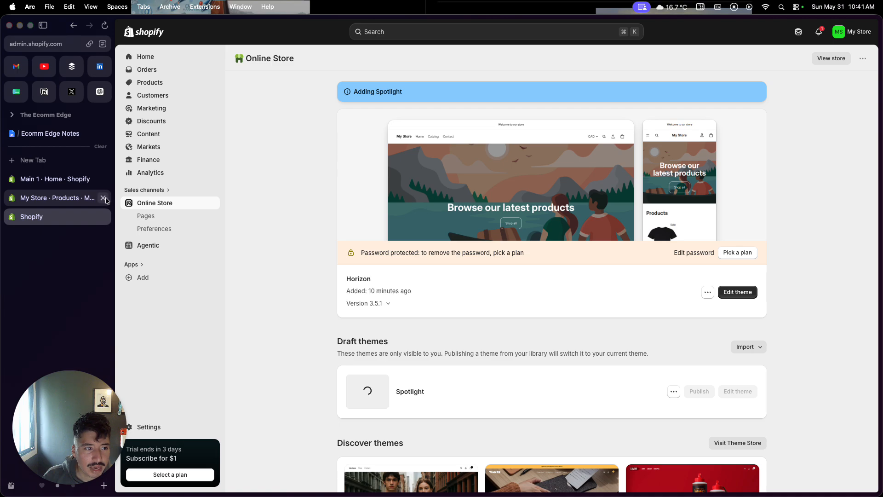
left_click(105, 200)
left_click(103, 178)
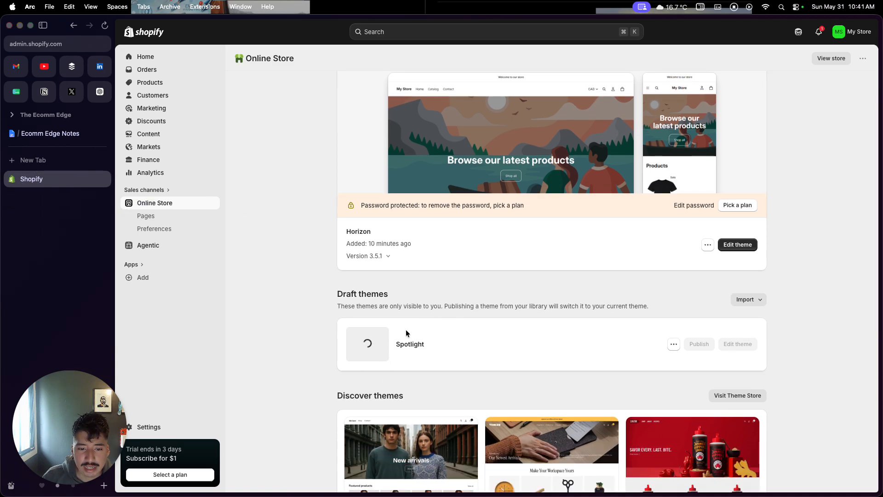
left_click_drag(337, 295, 378, 296)
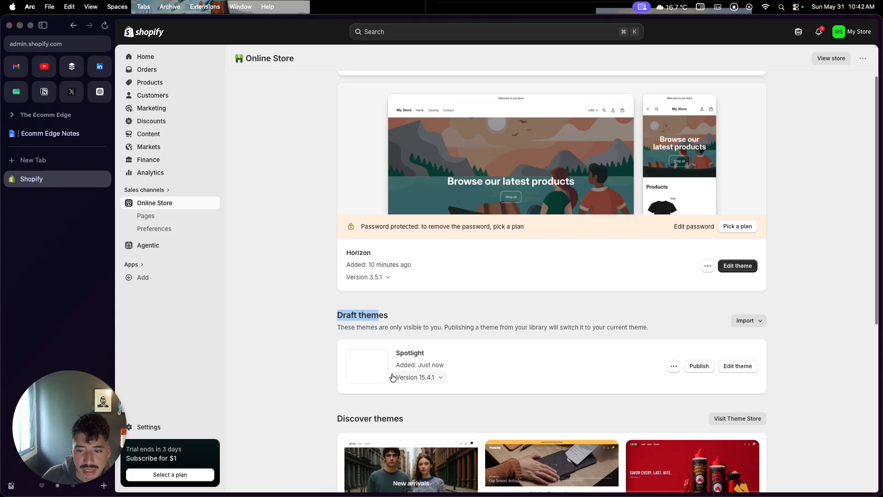
left_click(391, 317)
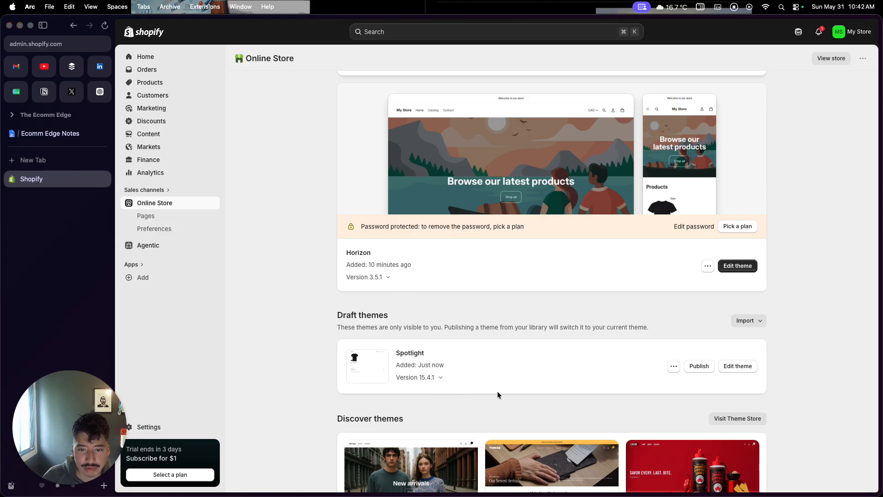
Publish the Spotlight draft as the store's current theme in place of Horizon
left_click(695, 366)
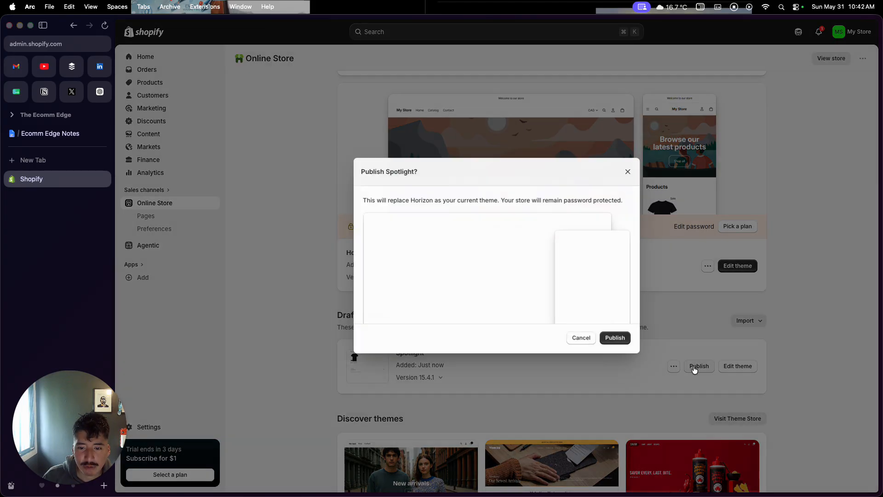
left_click(620, 340)
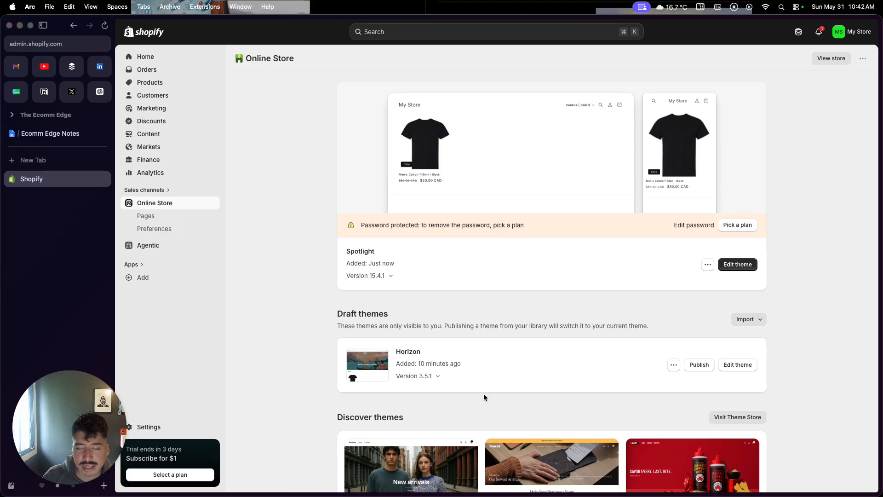
scroll(484, 394, "down", 2)
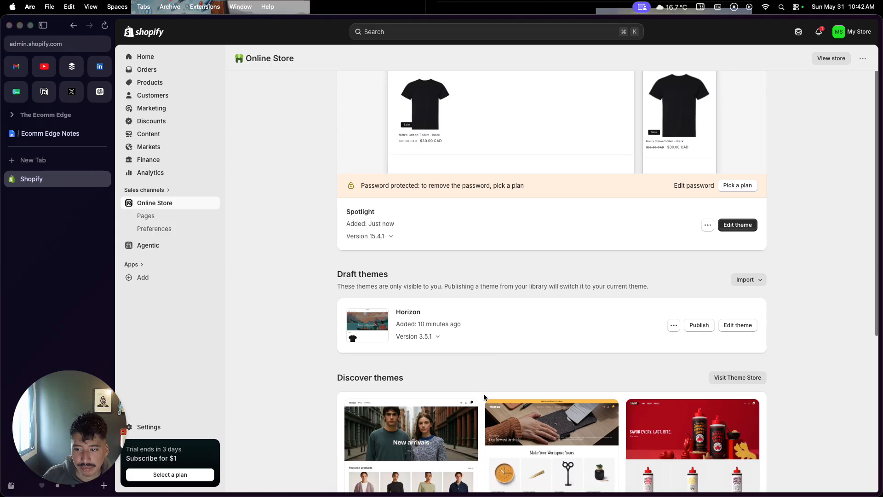
Open the Spotlight theme for editing and examine the settings of the home page's Header section
scroll(483, 393, "up", 2)
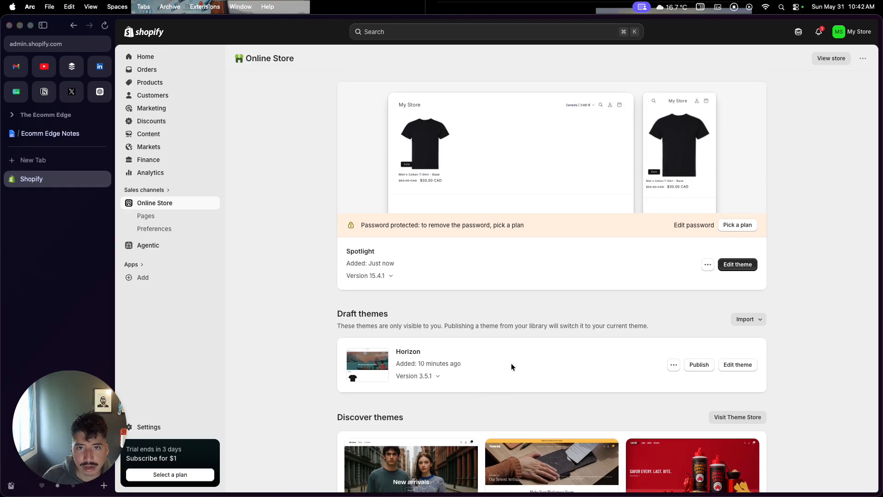
left_click(738, 265)
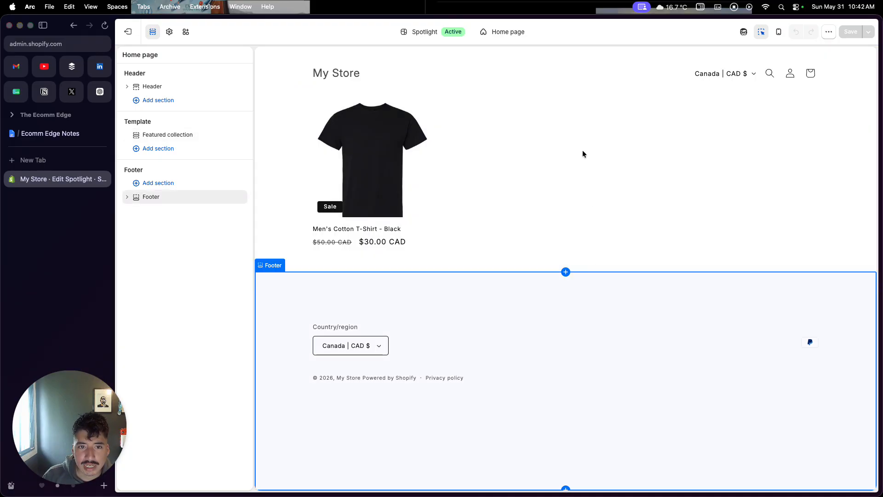
left_click(586, 73)
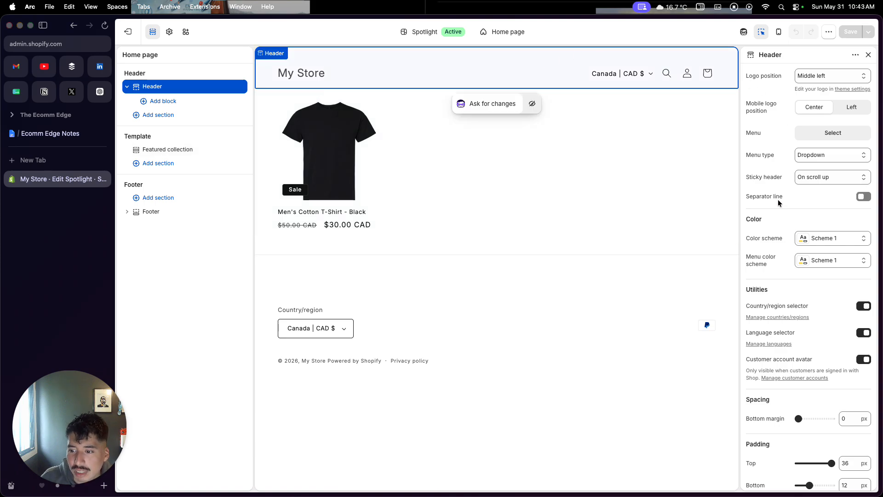
scroll(777, 199, "down", 2)
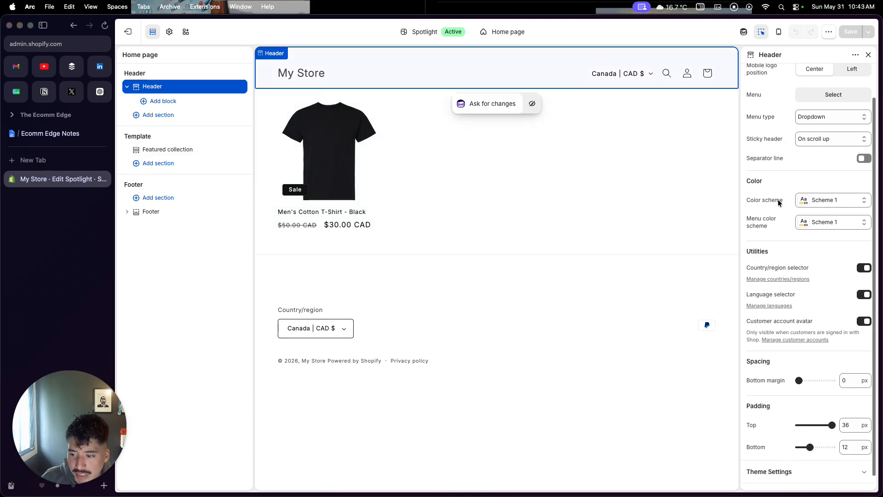
scroll(779, 202, "down", 1)
scroll(778, 201, "up", 3)
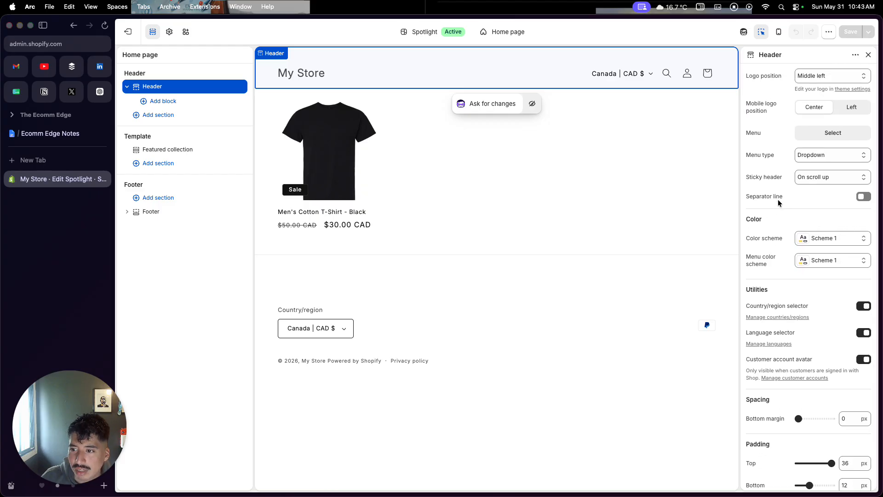
Set the header's menu type to Drawer and assign the Main menu to it
left_click(807, 155)
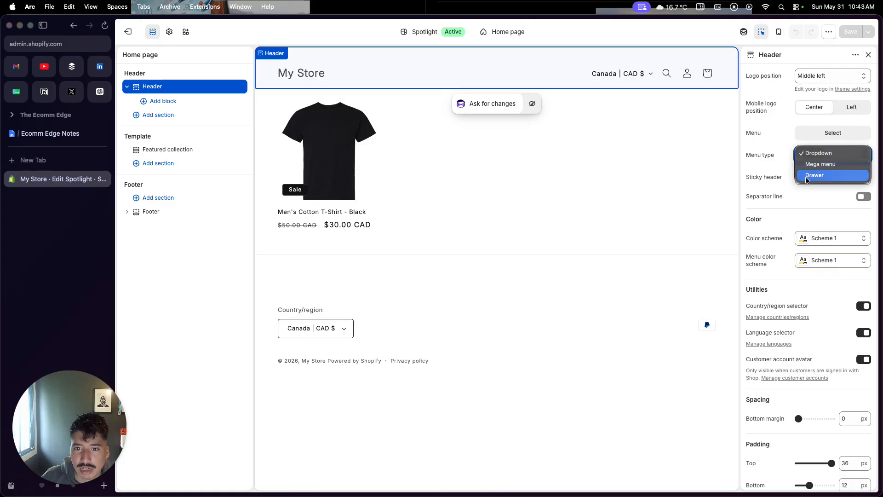
left_click(805, 179)
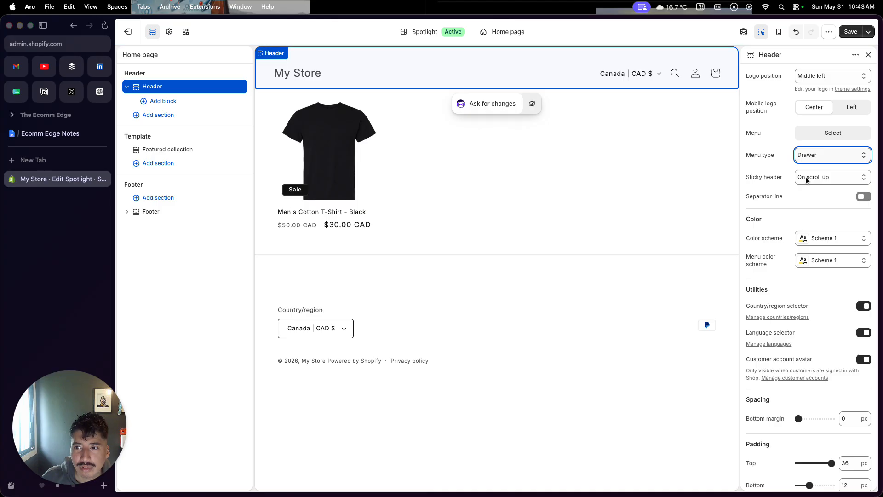
left_click(813, 138)
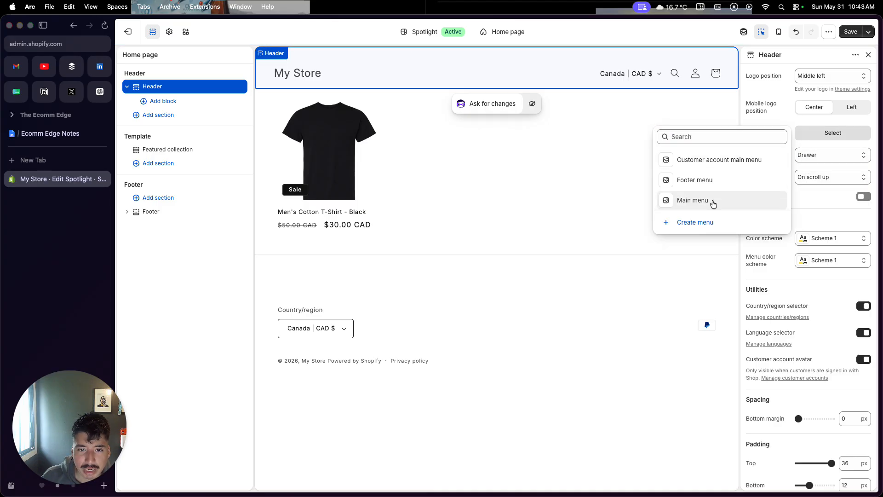
left_click(713, 202)
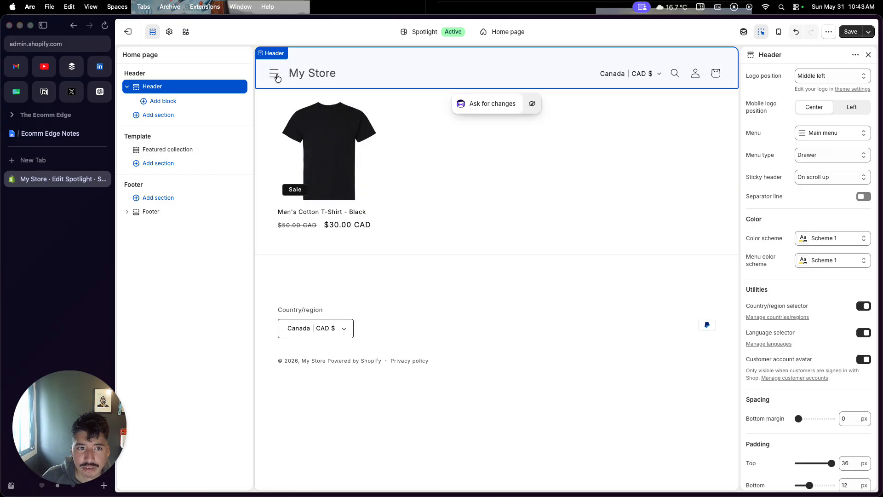
Try the Mega menu and Dropdown menu types on the header and return it to Drawer
left_click(795, 155)
left_click(813, 158)
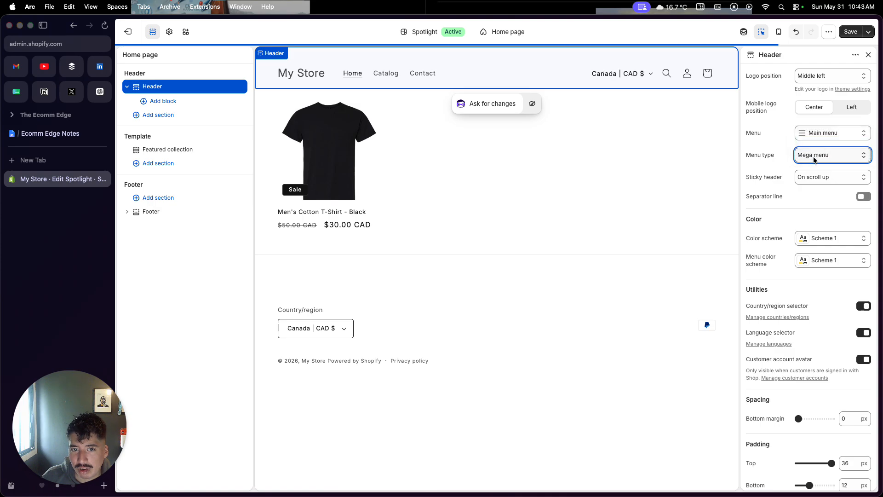
left_click(813, 158)
left_click(814, 142)
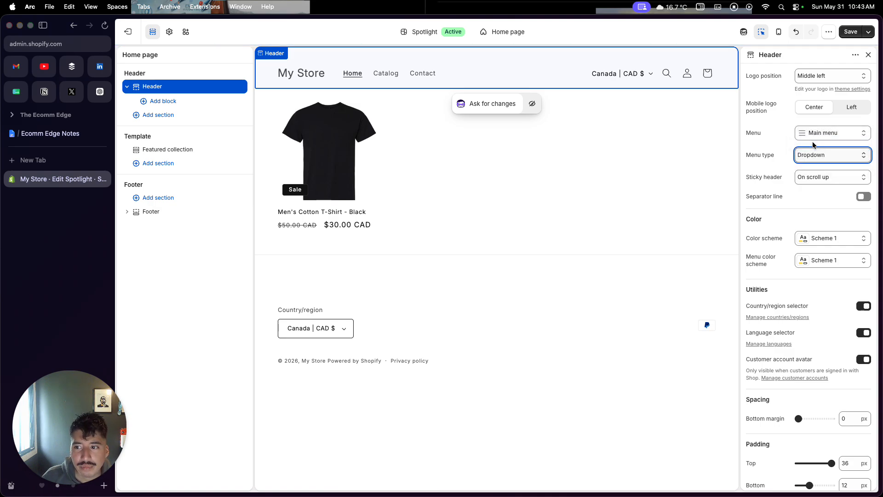
left_click(809, 155)
left_click(811, 175)
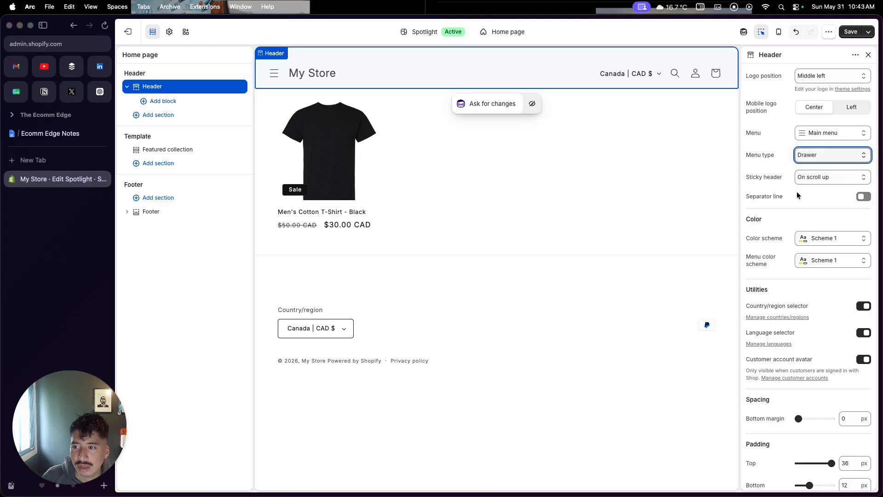
Enable the header's separator line and set the logo position to Middle center
left_click(865, 197)
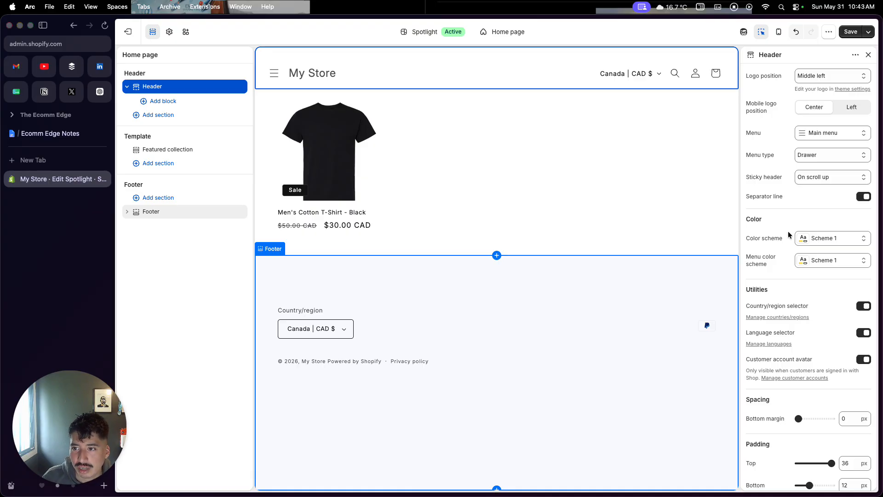
left_click(813, 80)
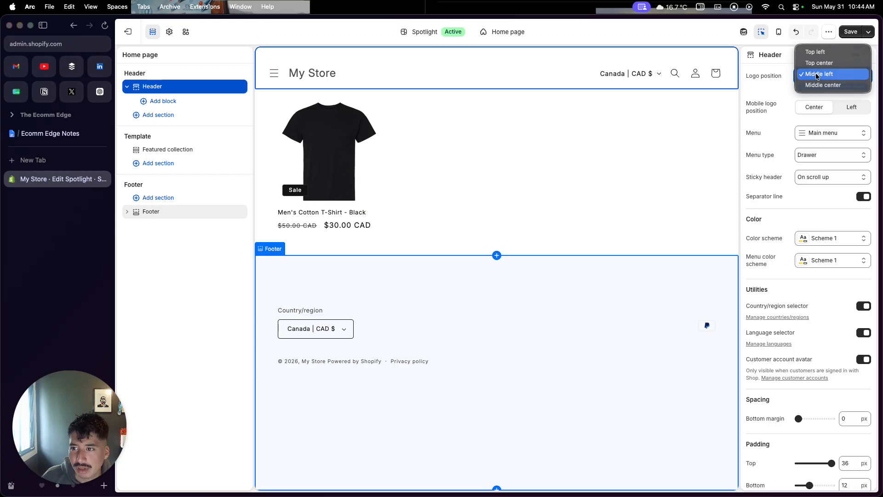
left_click(819, 85)
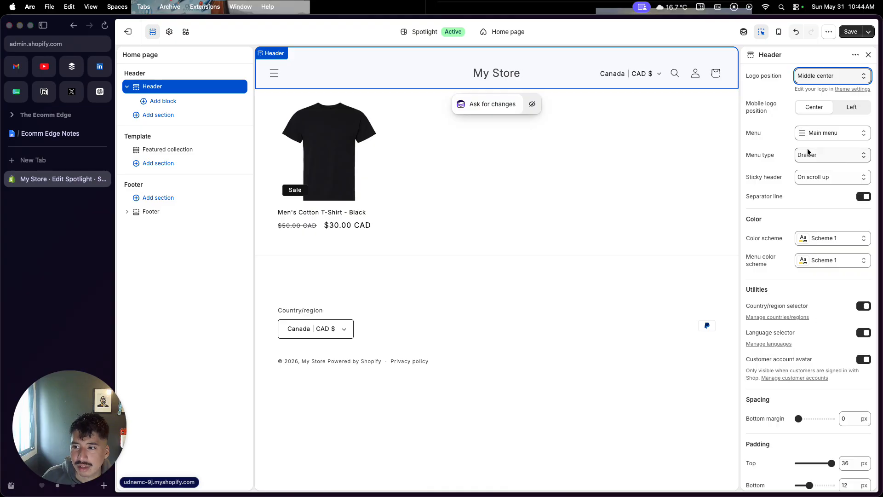
Change the solid button background of color Scheme 1 to light green #A5FC77 and save the theme
scroll(808, 152, "down", 2)
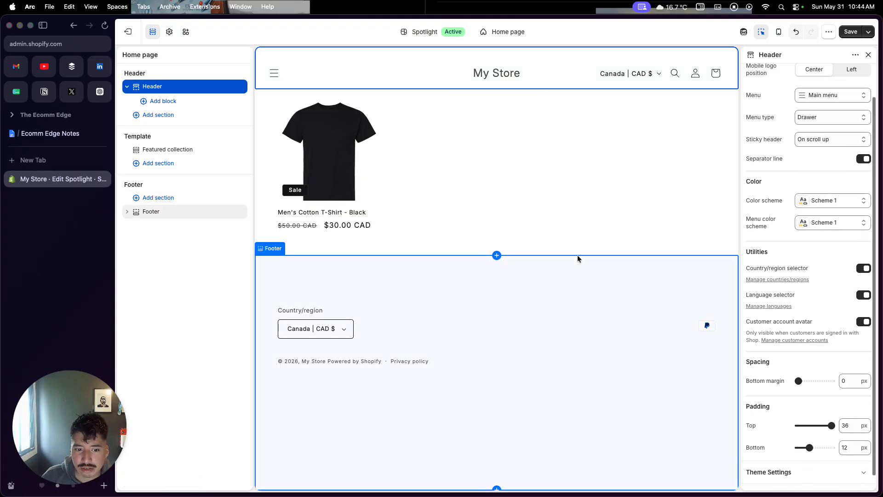
left_click(816, 210)
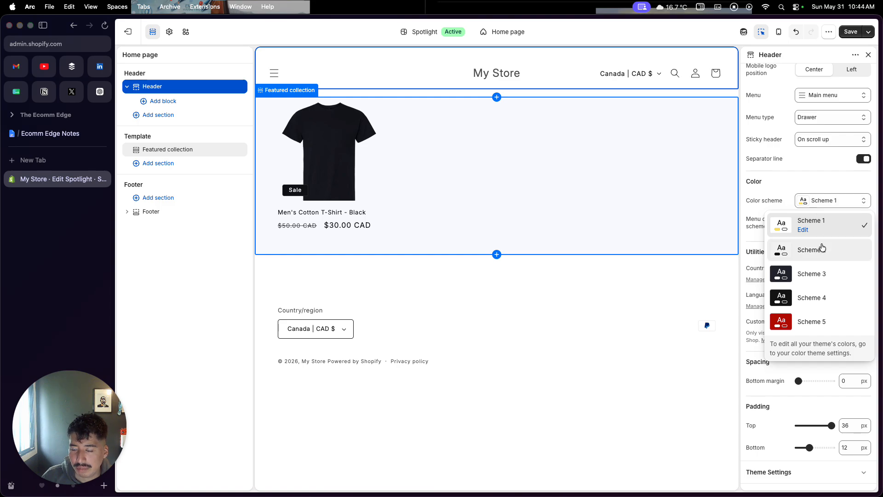
left_click(803, 230)
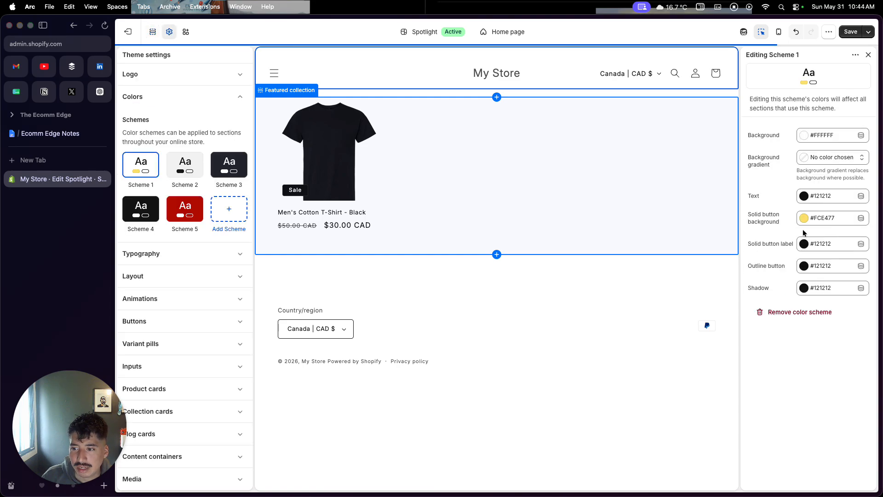
left_click(804, 219)
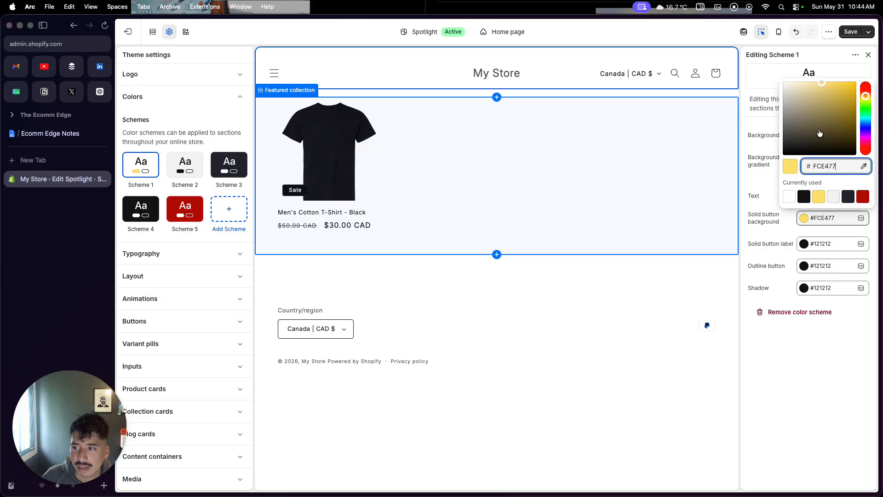
left_click_drag(865, 96, 866, 105)
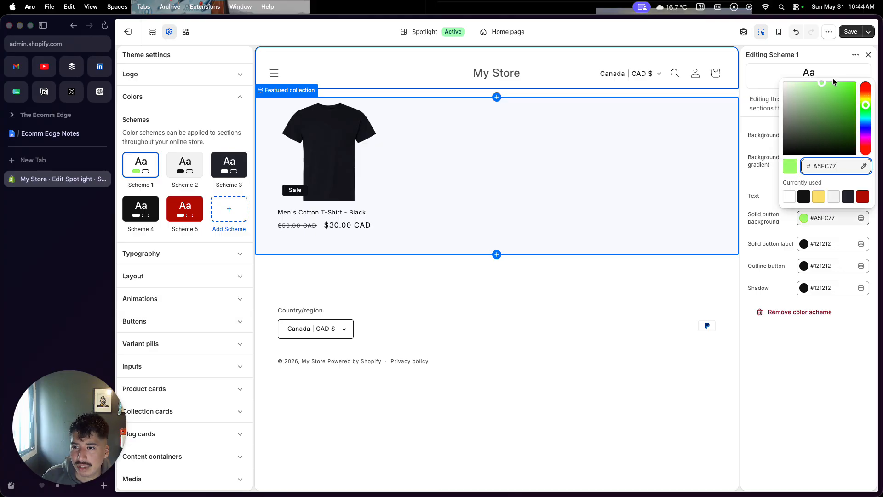
left_click(756, 183)
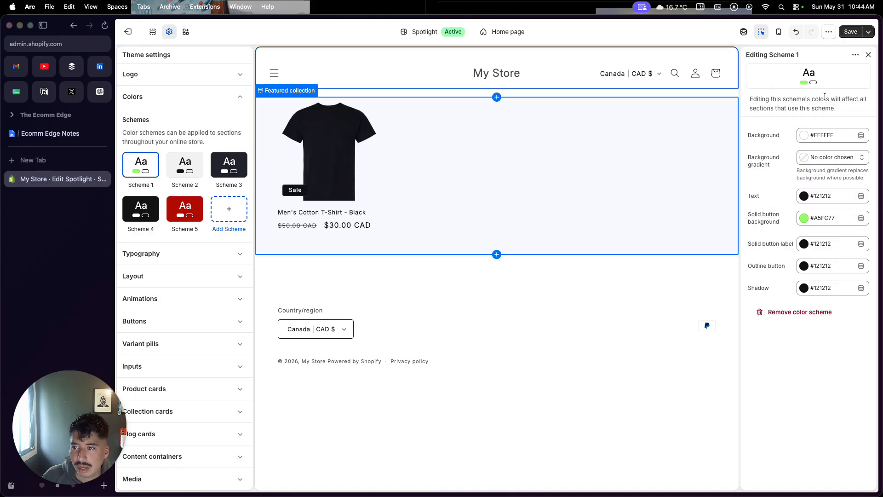
left_click(851, 32)
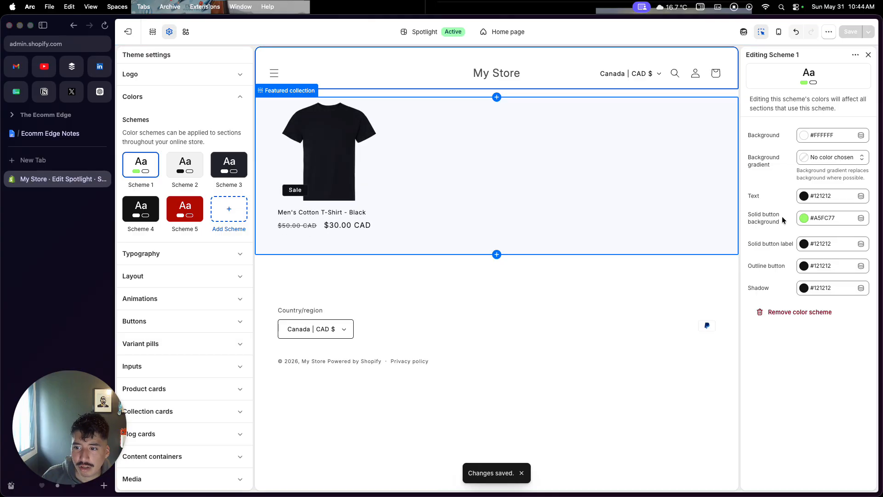
Open the black T-shirt's product page and enable Constrain to screen height and Sticky content in its Product information section
left_click(339, 178)
left_click(339, 178)
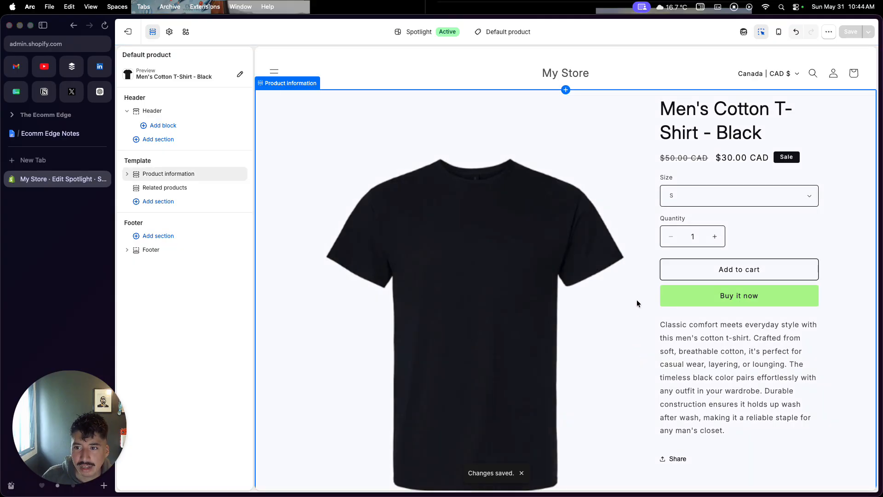
left_click(617, 160)
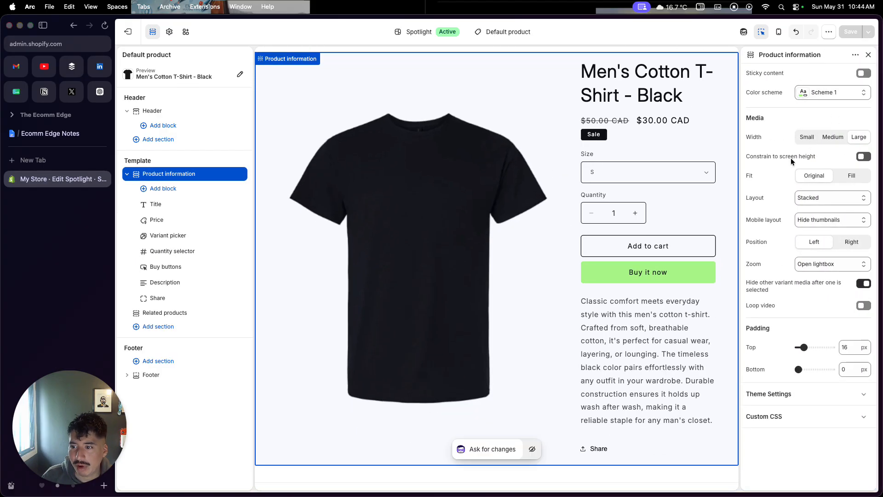
left_click(862, 157)
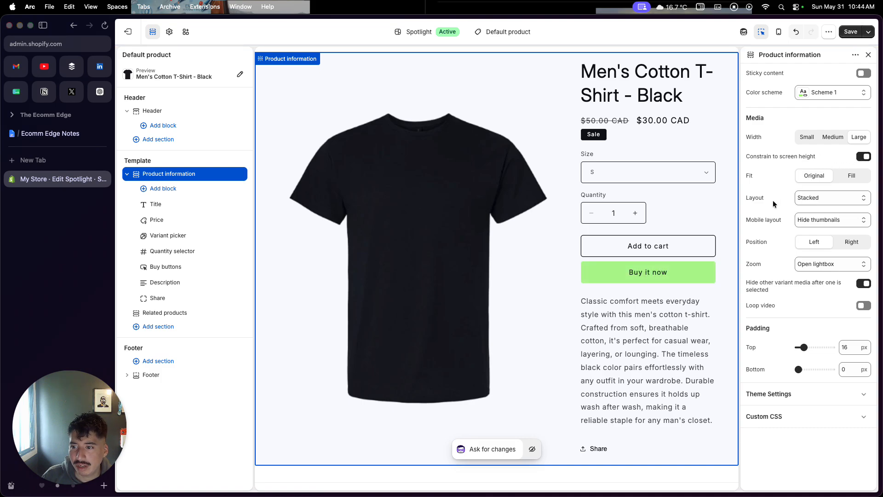
left_click(864, 75)
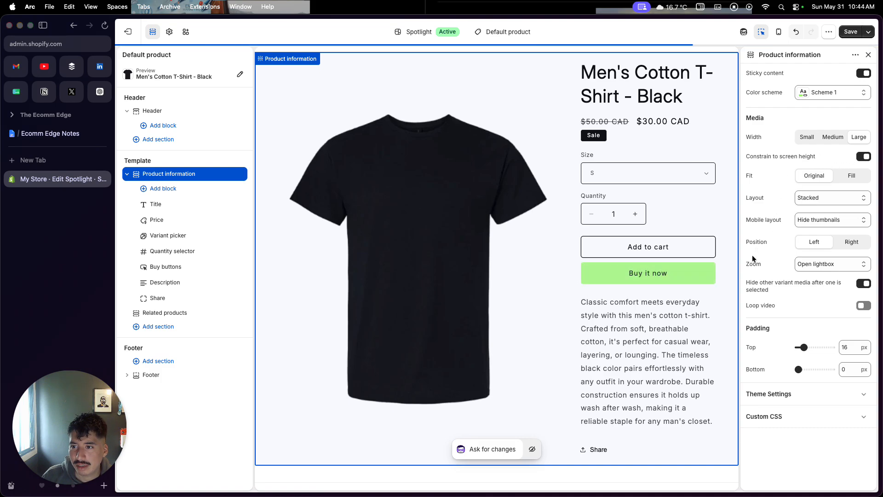
Compare how the product page scrolls with Sticky content on and off, and leave the option enabled
scroll(672, 314, "down", 3)
scroll(672, 314, "up", 2)
left_click(859, 75)
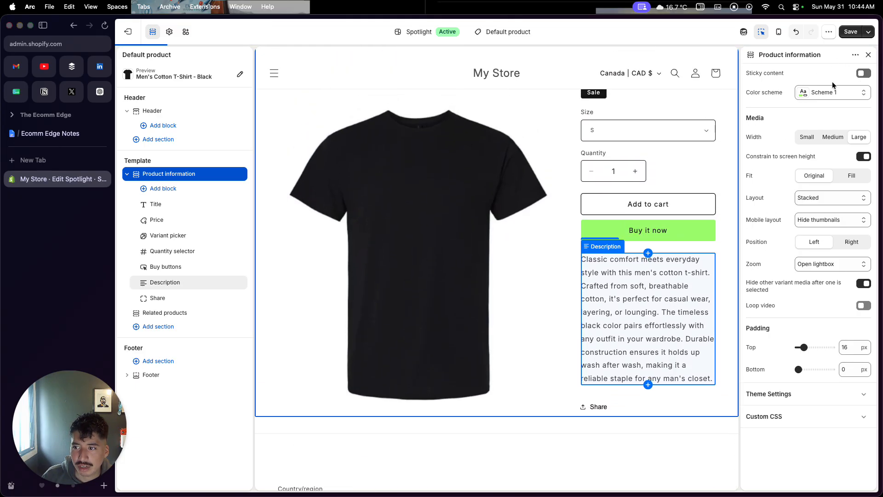
scroll(543, 264, "down", 3)
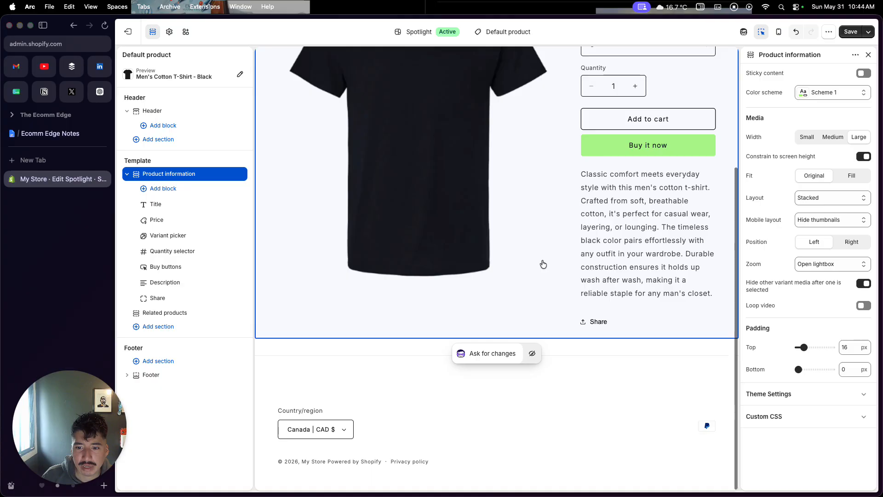
scroll(543, 265, "up", 4)
left_click(860, 78)
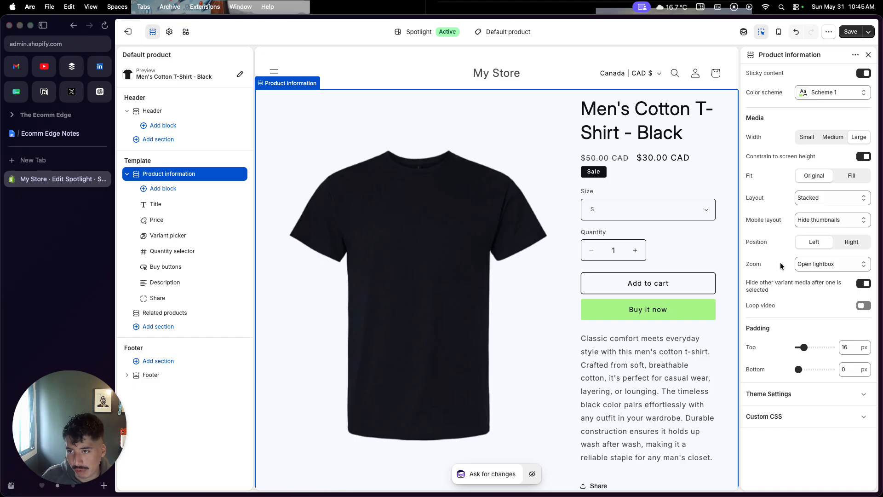
Preview the T-shirt product page in the mobile view, examine it down to the description and return to the desktop view
left_click(779, 33)
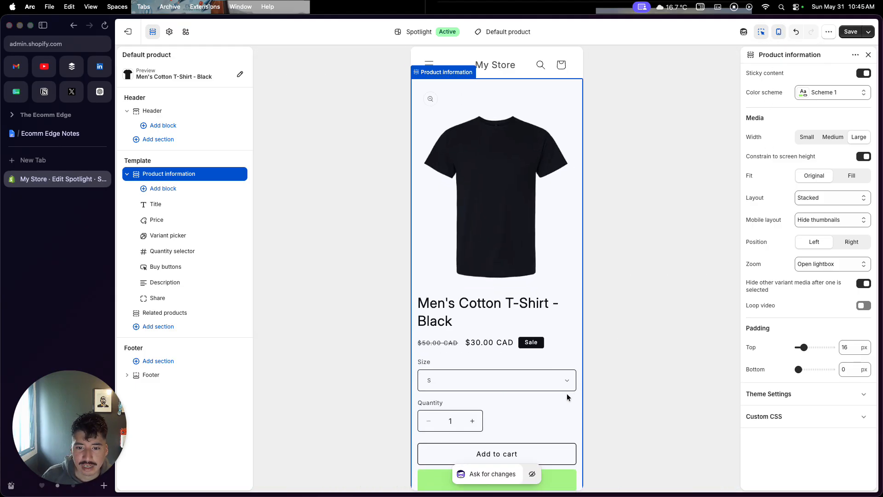
scroll(567, 393, "down", 4)
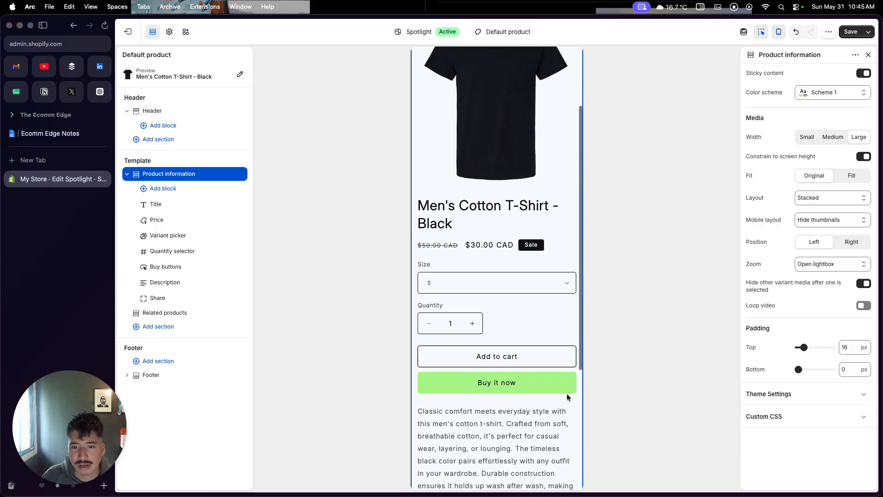
scroll(566, 394, "down", 4)
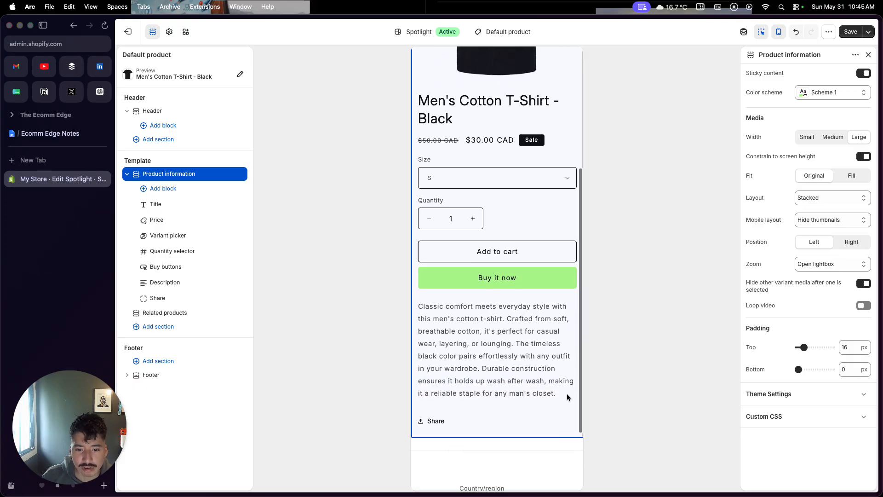
scroll(567, 397, "up", 1)
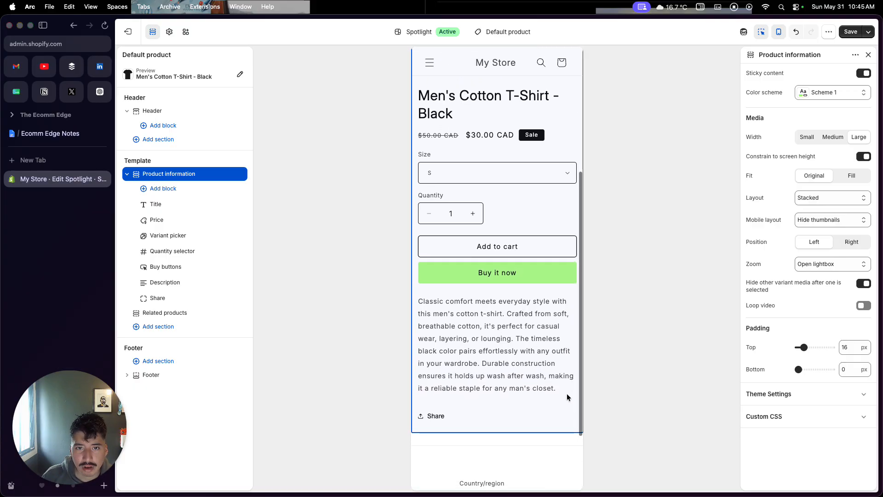
scroll(566, 393, "up", 5)
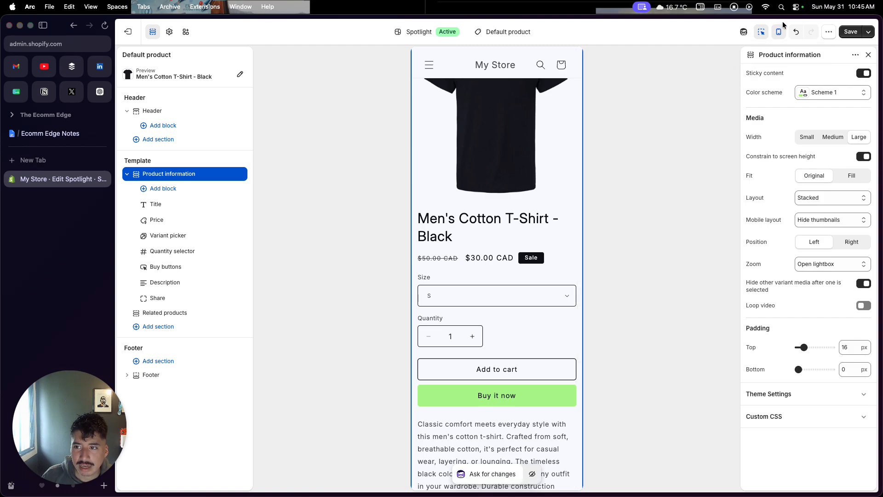
left_click(779, 31)
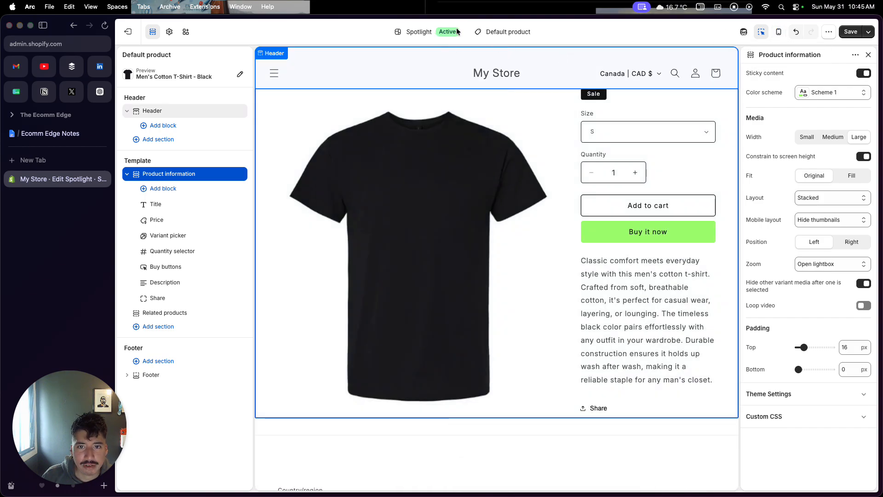
Switch to the home page template and add an Email signup section below the Featured collection
left_click(504, 32)
left_click(483, 73)
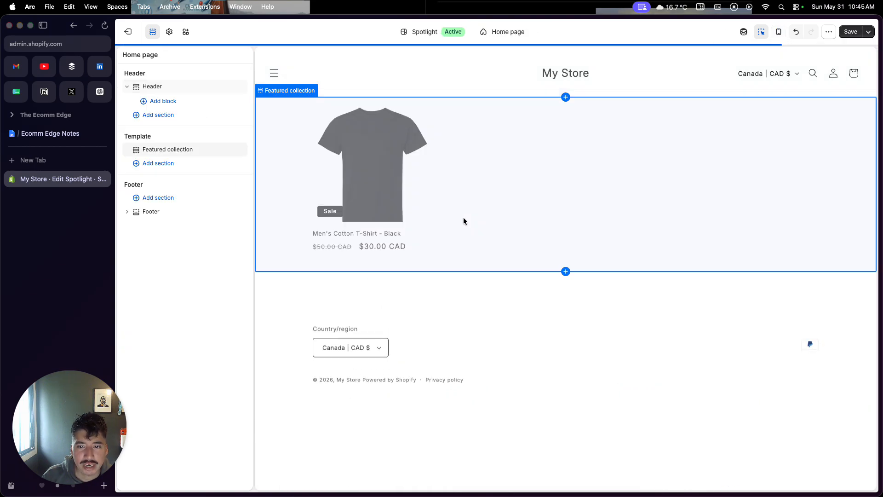
left_click(569, 261)
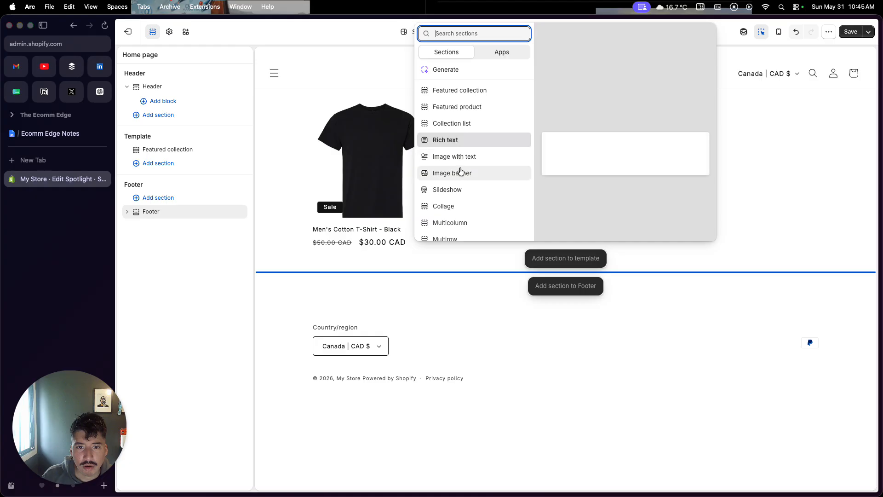
scroll(461, 179, "down", 1)
scroll(461, 180, "down", 5)
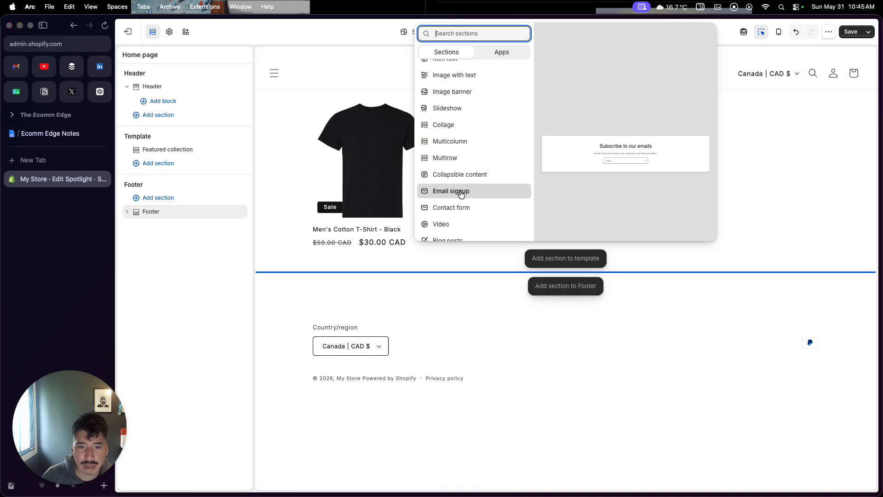
left_click(461, 191)
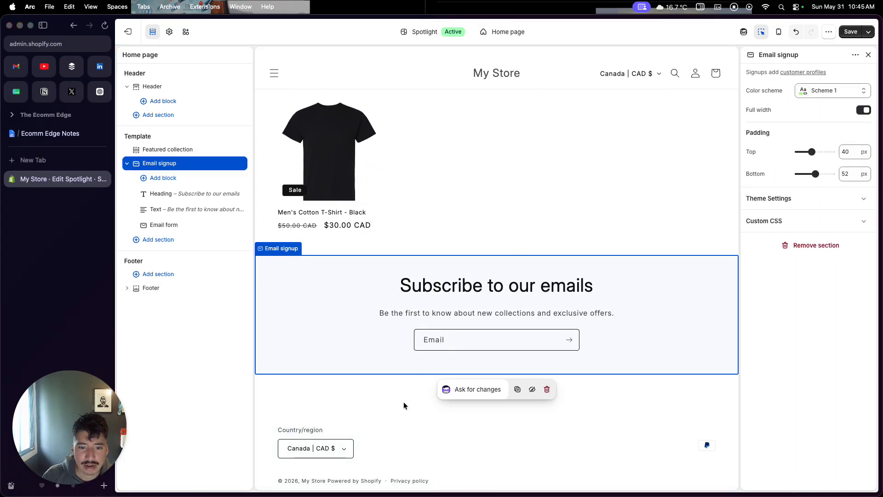
Turn off Full width for the Email signup section, check the customer profiles help article and save the theme
left_click(358, 336)
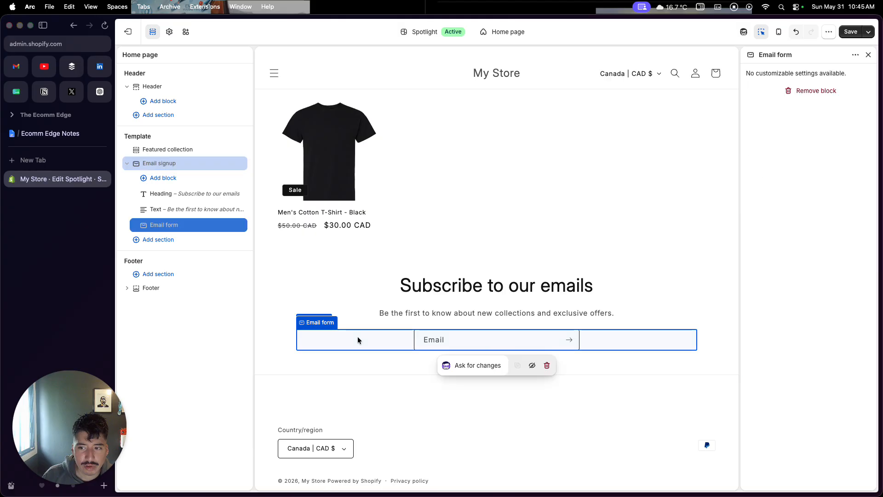
left_click(338, 283)
left_click(279, 308)
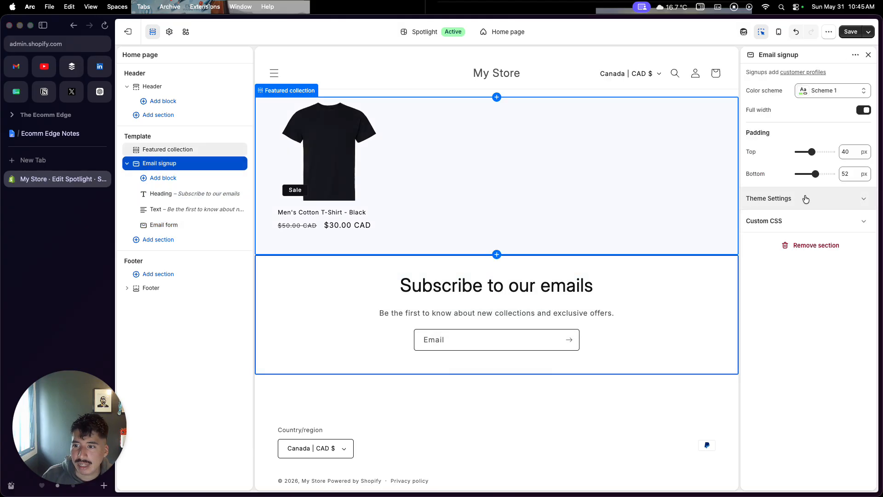
left_click(866, 110)
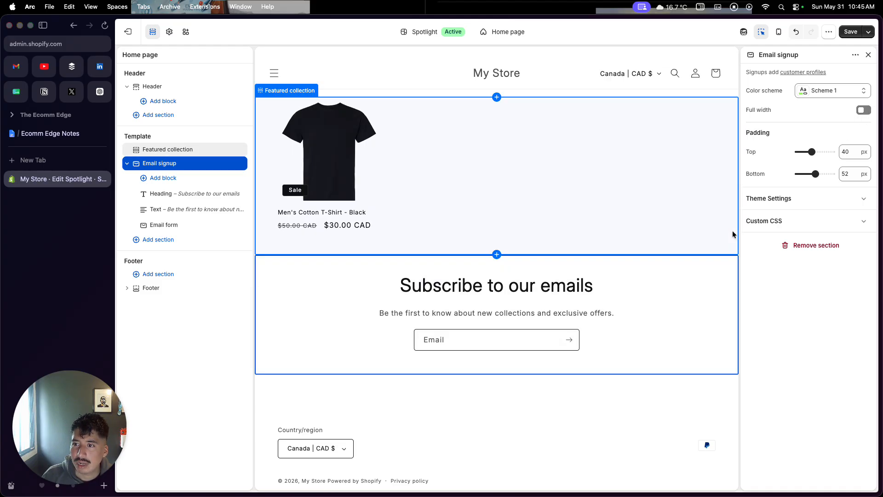
left_click(807, 73)
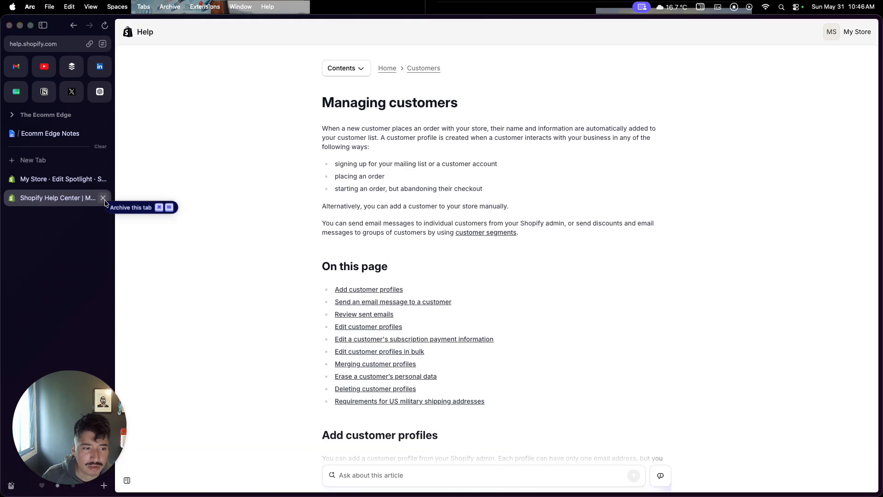
left_click(103, 198)
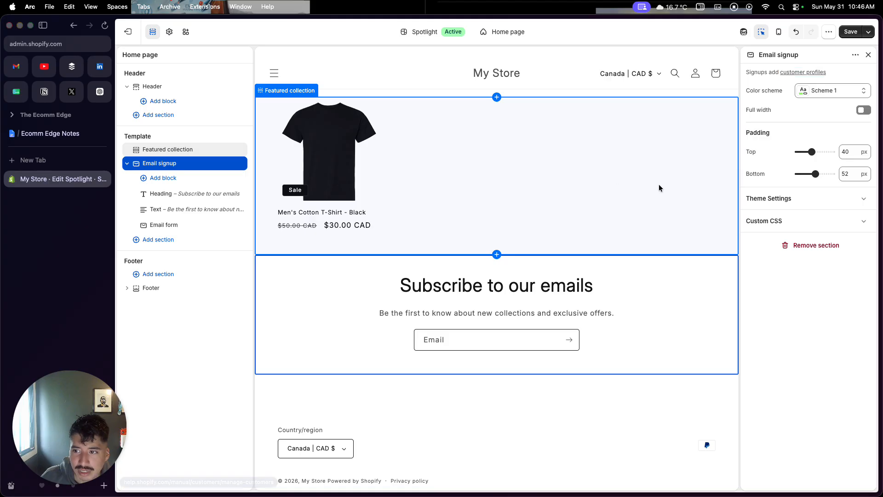
left_click(848, 32)
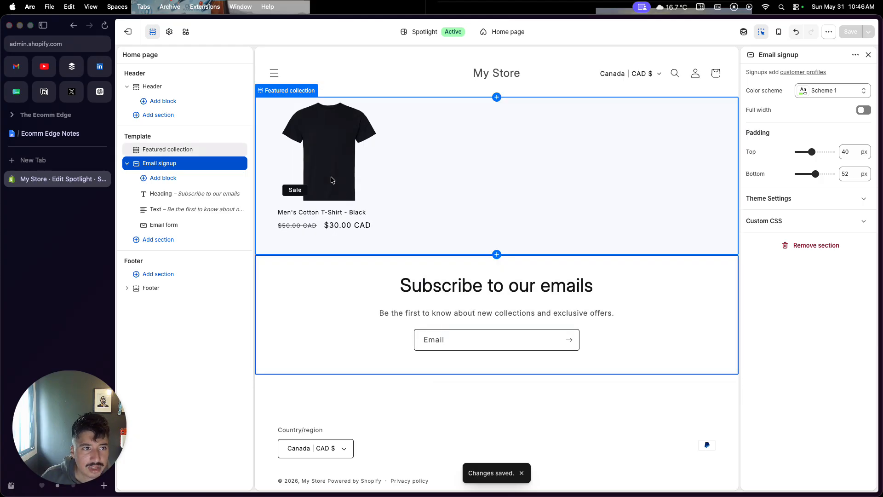
Leave the theme editor and create an online store page titled About Us with its visibility set to Visible
left_click(130, 33)
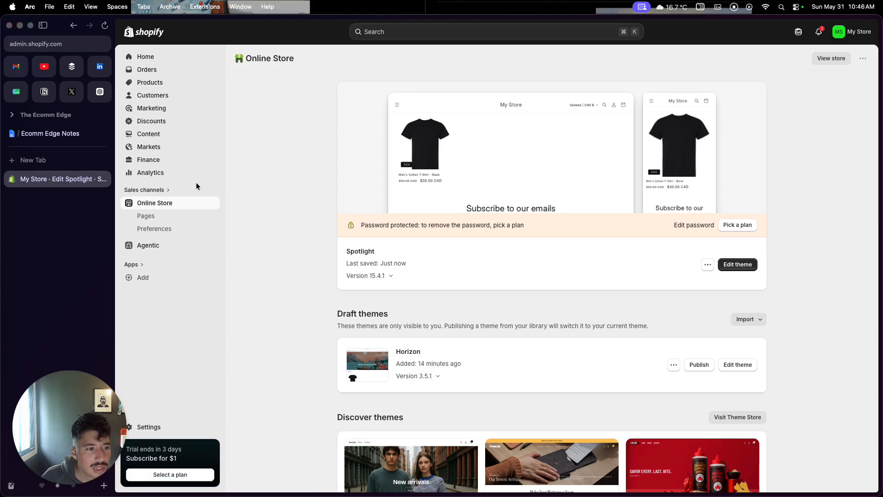
left_click(157, 223)
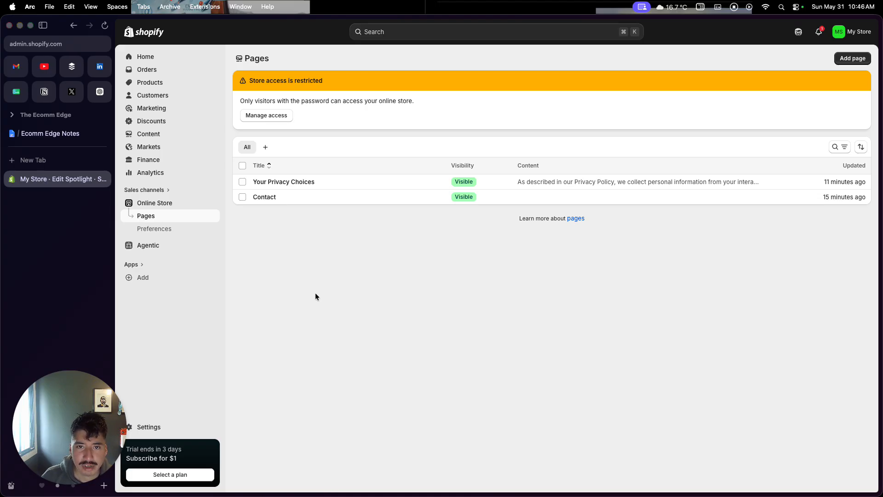
left_click(852, 59)
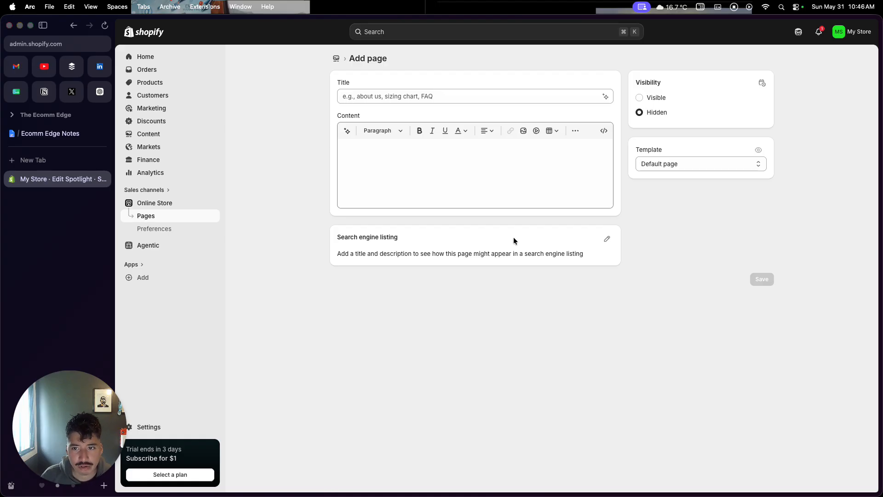
left_click(575, 96)
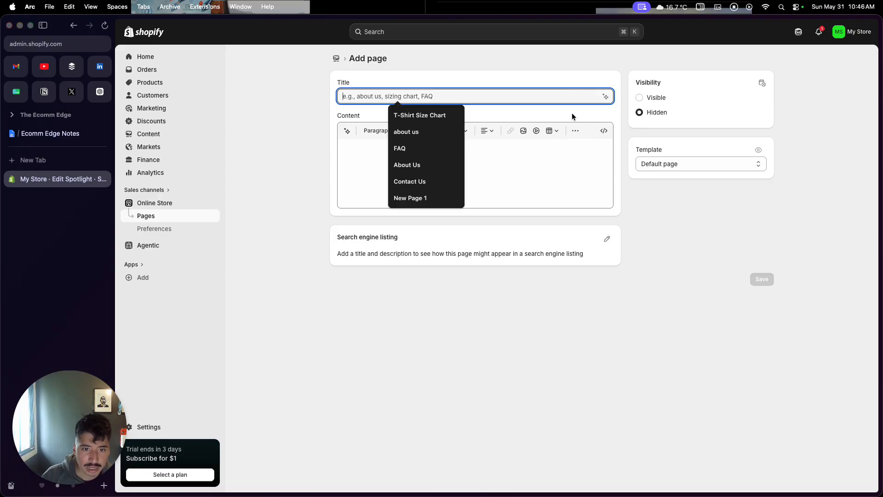
left_click(454, 148)
left_click(434, 152)
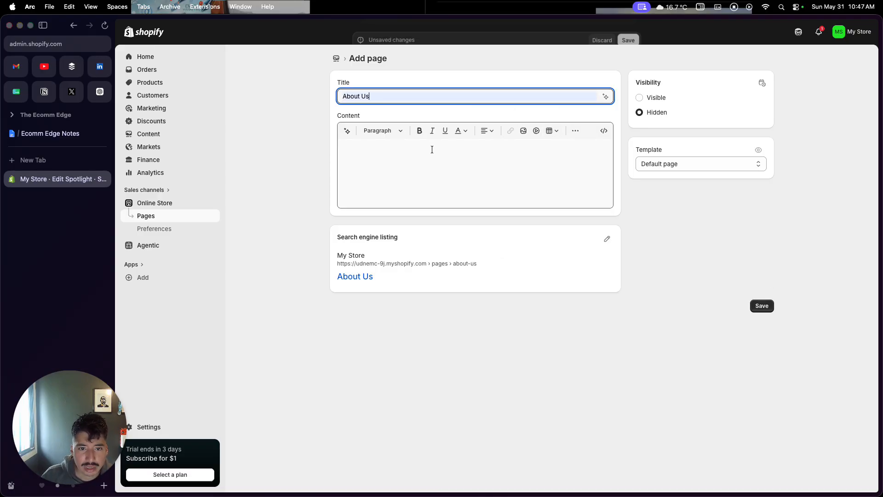
left_click(640, 98)
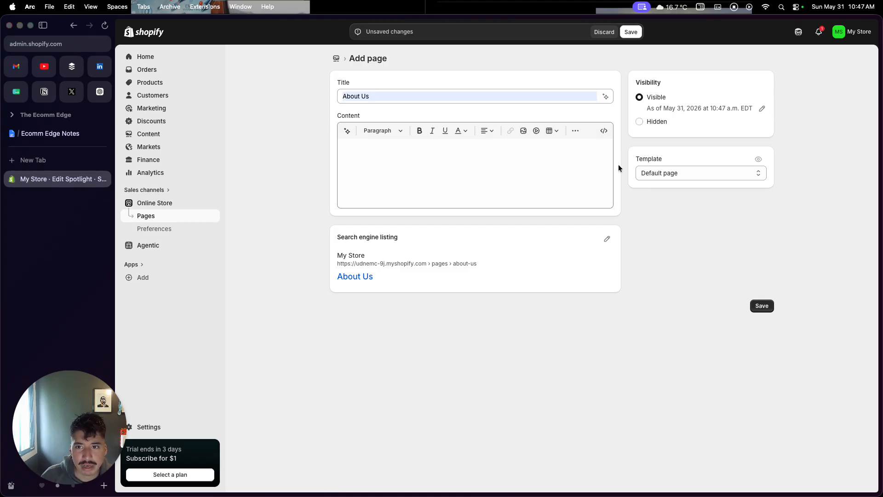
left_click(631, 32)
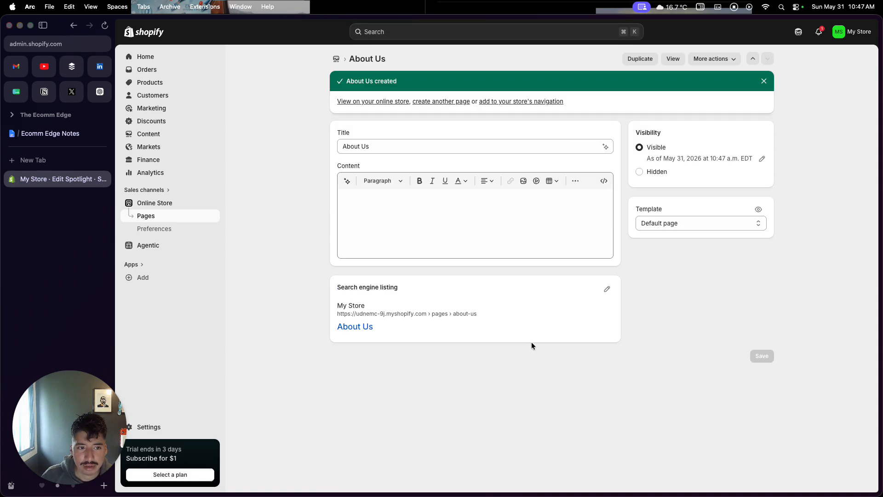
Examine the online store preferences, from password protection and SEO fields through automatic redirection and spam protection to crawler access
left_click(171, 233)
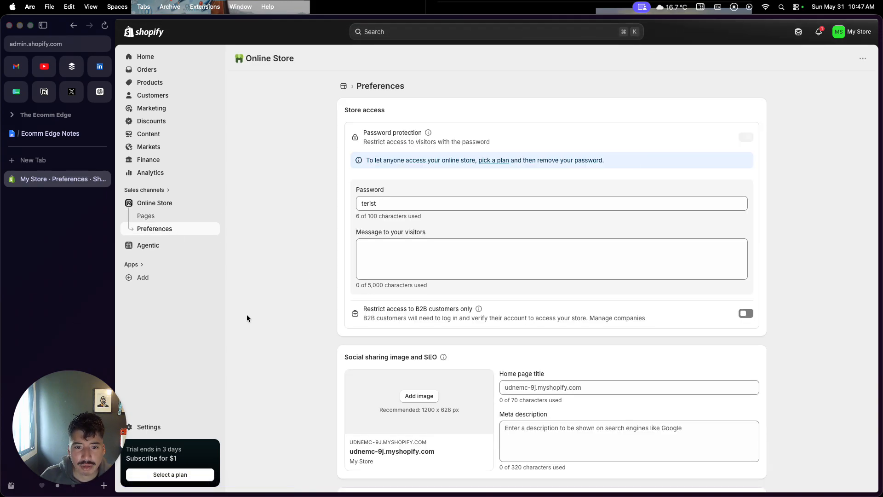
scroll(290, 330, "down", 1)
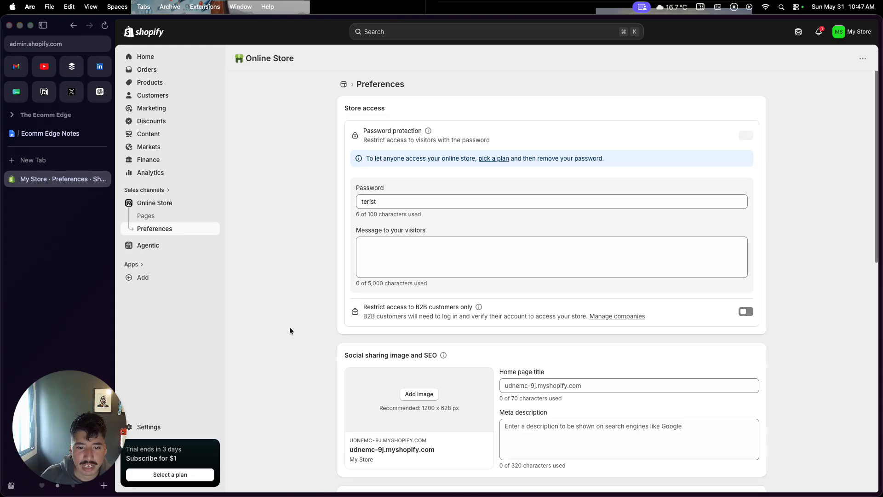
left_click(377, 196)
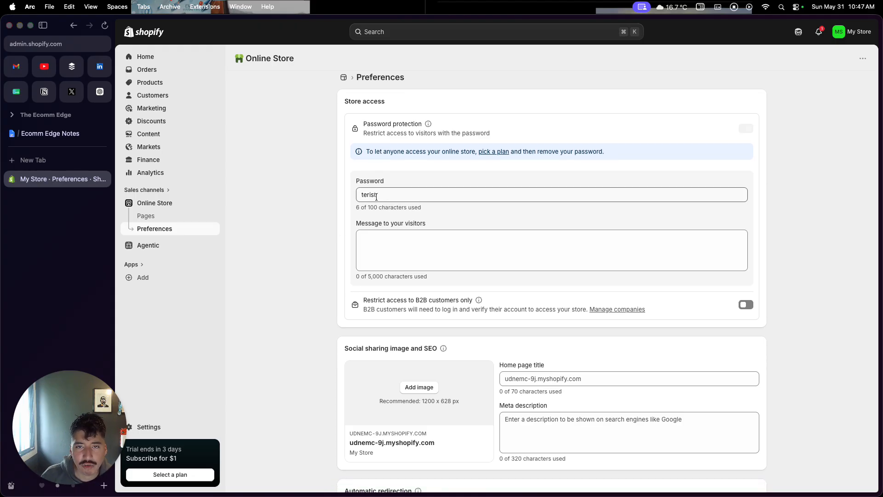
left_click(376, 236)
scroll(376, 230, "down", 2)
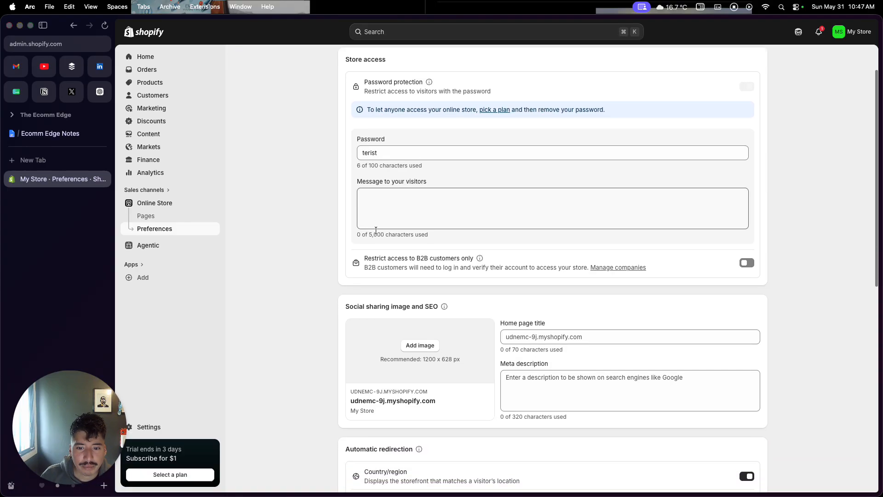
scroll(376, 230, "down", 3)
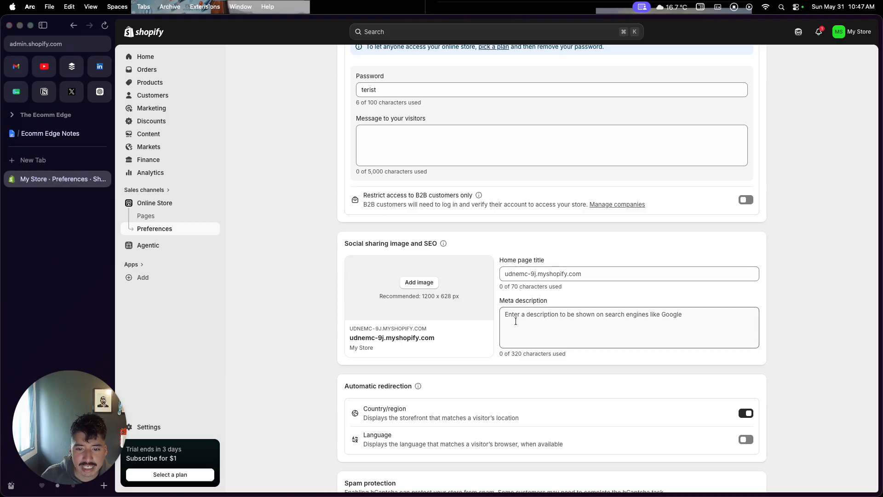
scroll(519, 331, "down", 1)
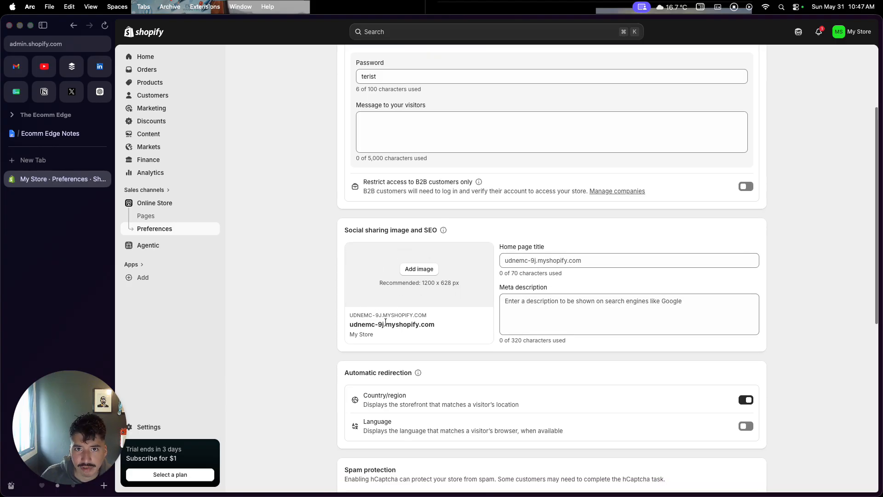
scroll(386, 322, "down", 5)
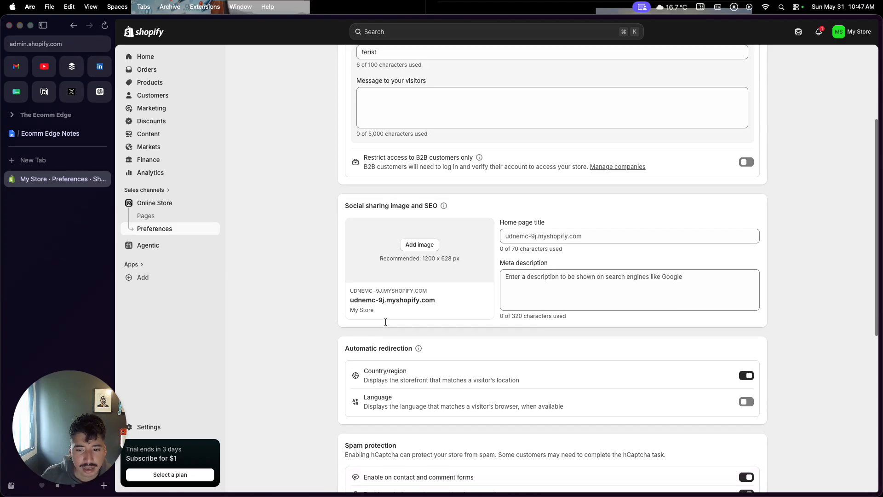
scroll(385, 322, "down", 4)
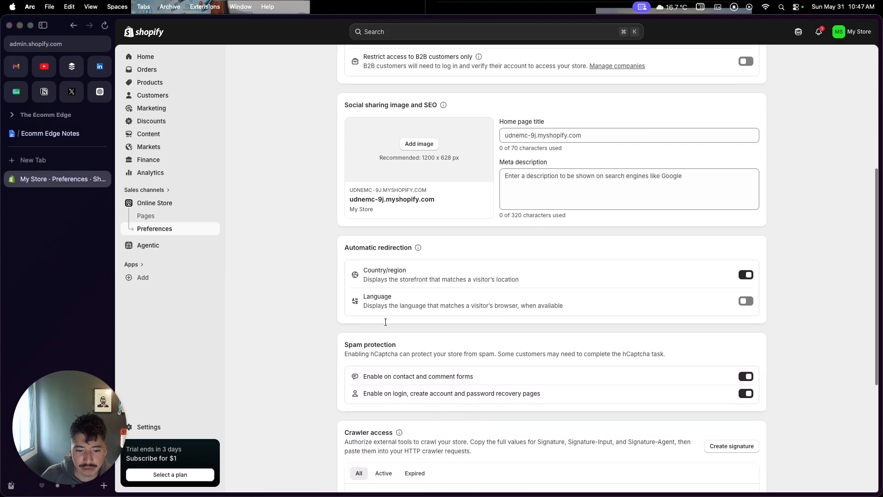
scroll(386, 322, "down", 5)
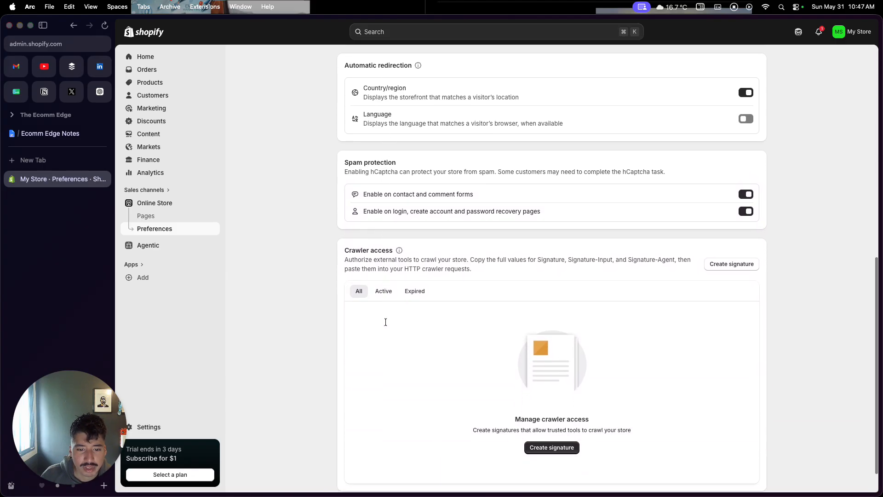
scroll(385, 322, "up", 18)
scroll(386, 322, "up", 1)
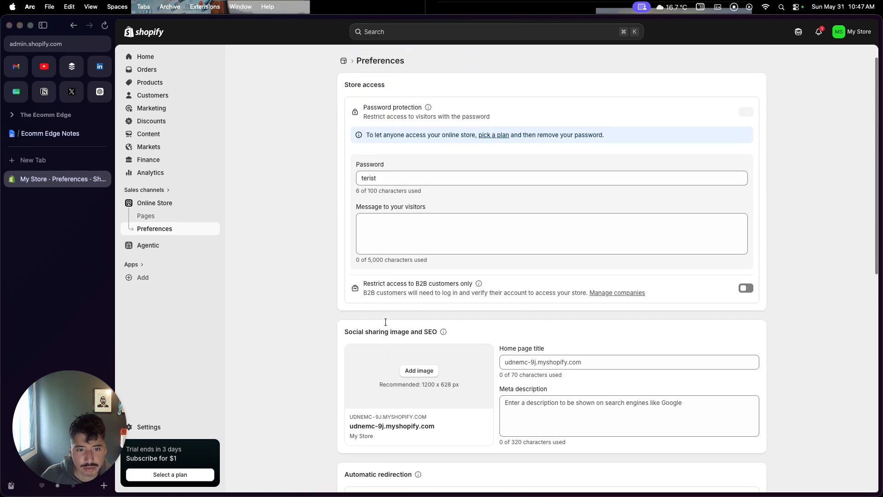
Check the store's list of pages and the Agentic sales channel overview
left_click(188, 217)
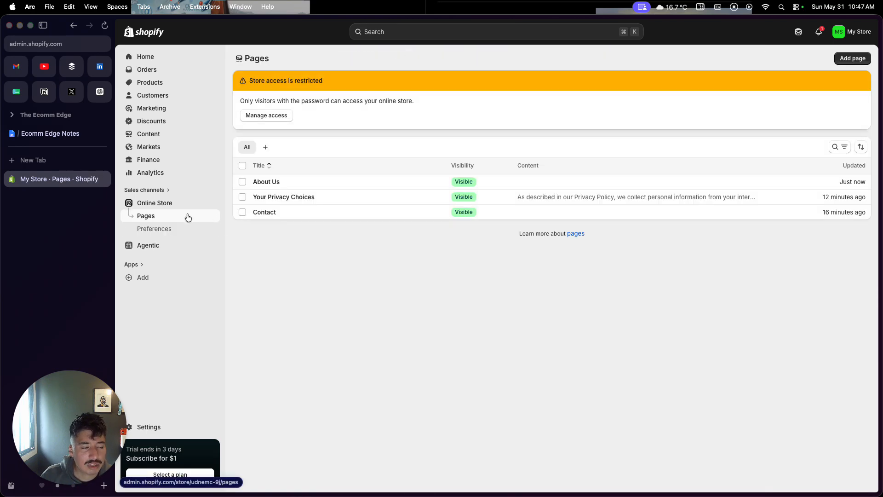
left_click(188, 246)
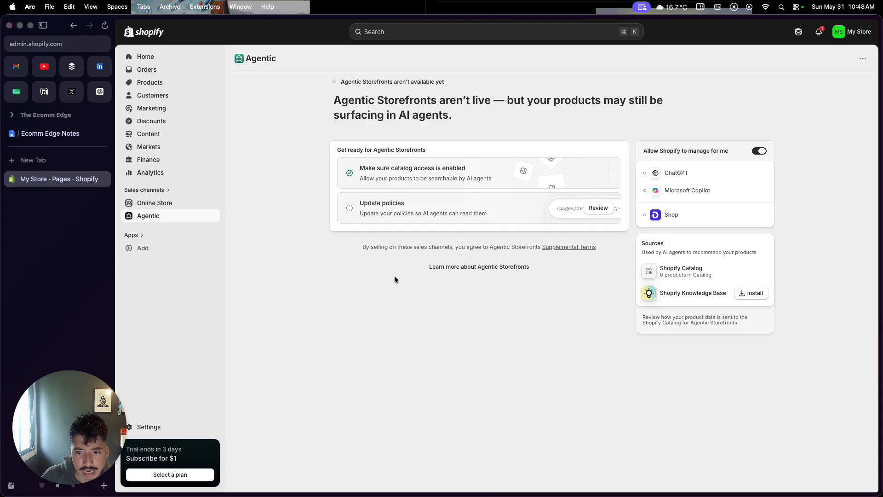
Open the store's payment settings and review Shopify Payments, the additional payment methods and the payment capture options
left_click(185, 426)
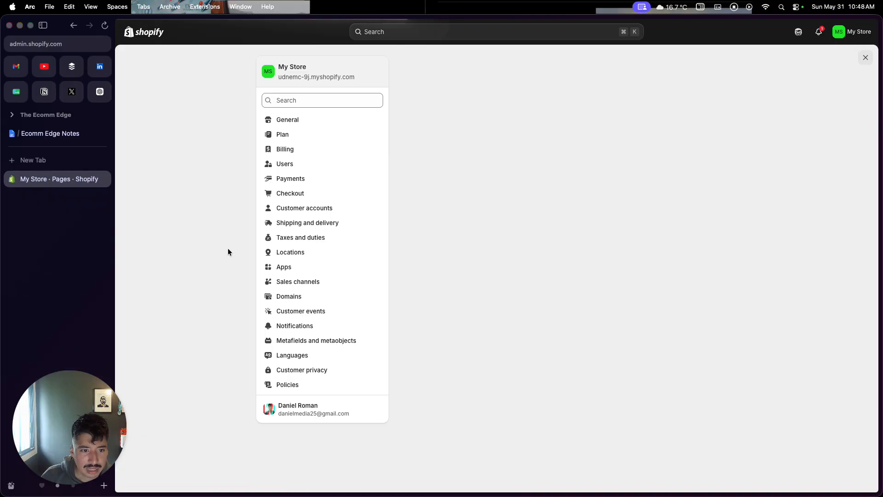
left_click(297, 179)
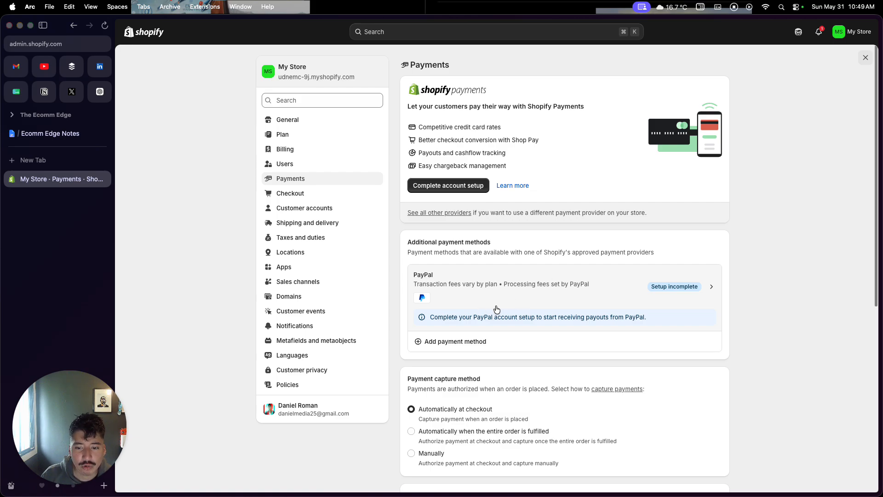
scroll(496, 309, "down", 3)
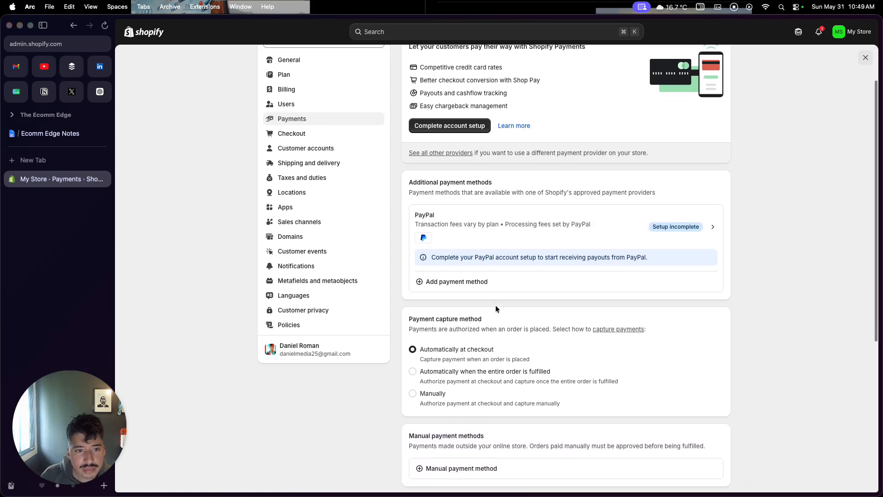
scroll(495, 306, "up", 3)
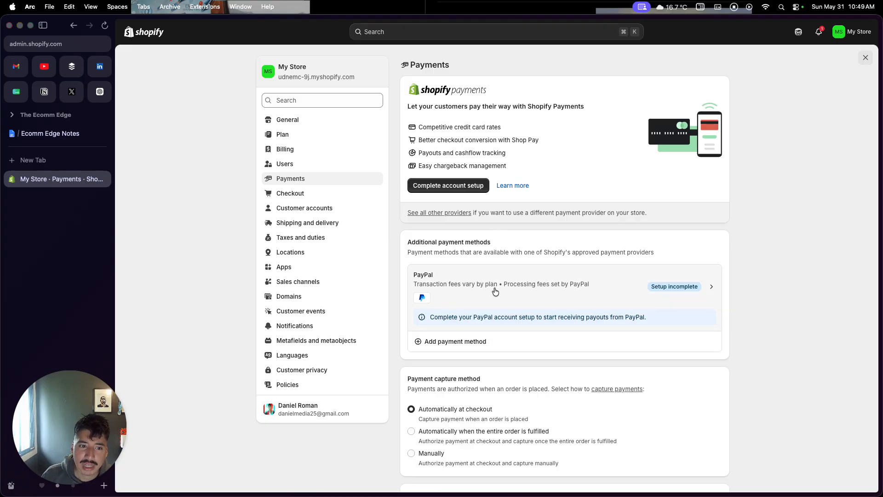
Open the General profile in the store's shipping and delivery settings and check its fulfillment location, shipping zones and included products
left_click(335, 223)
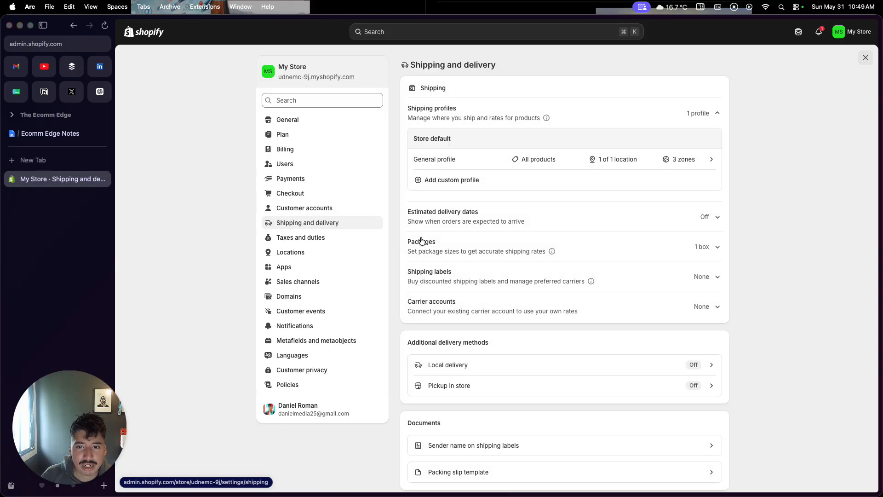
left_click(445, 160)
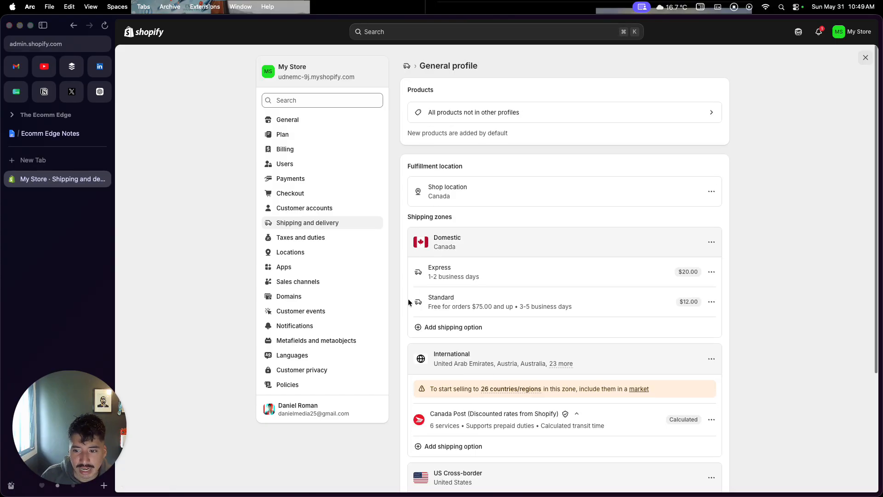
scroll(409, 302, "down", 1)
scroll(409, 303, "down", 1)
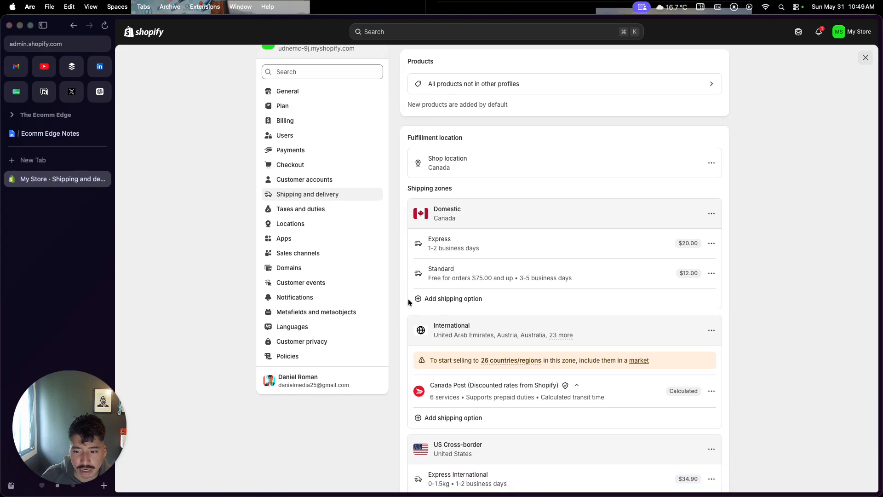
scroll(408, 301, "down", 1)
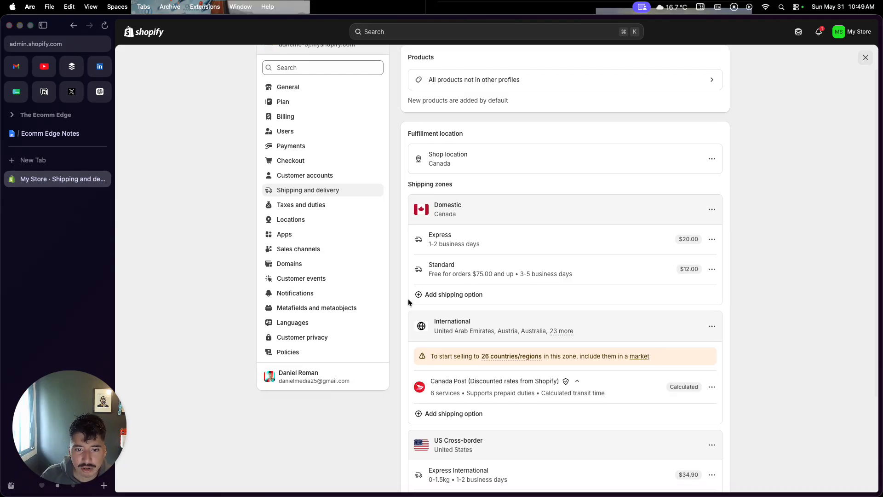
scroll(428, 230, "down", 1)
scroll(460, 138, "up", 3)
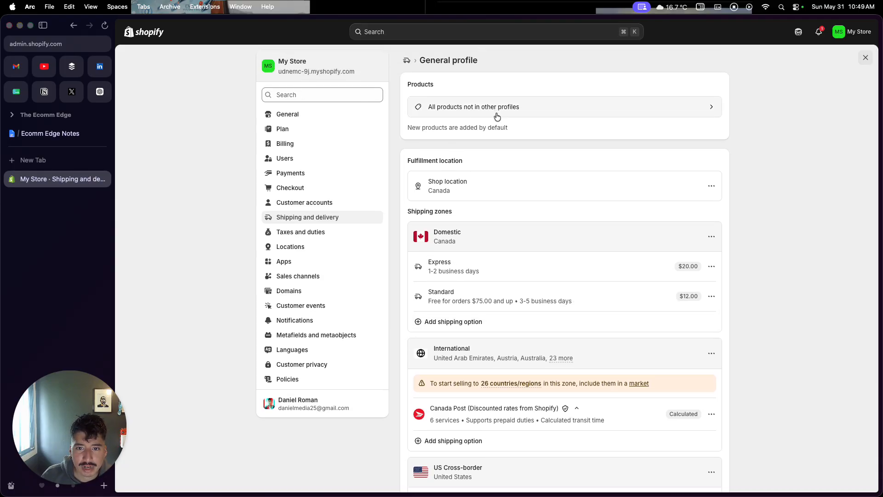
left_click(495, 112)
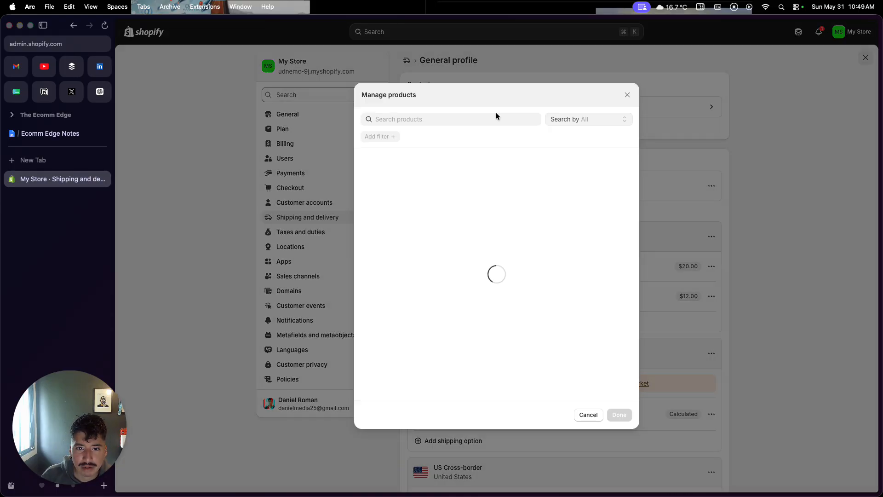
left_click(627, 95)
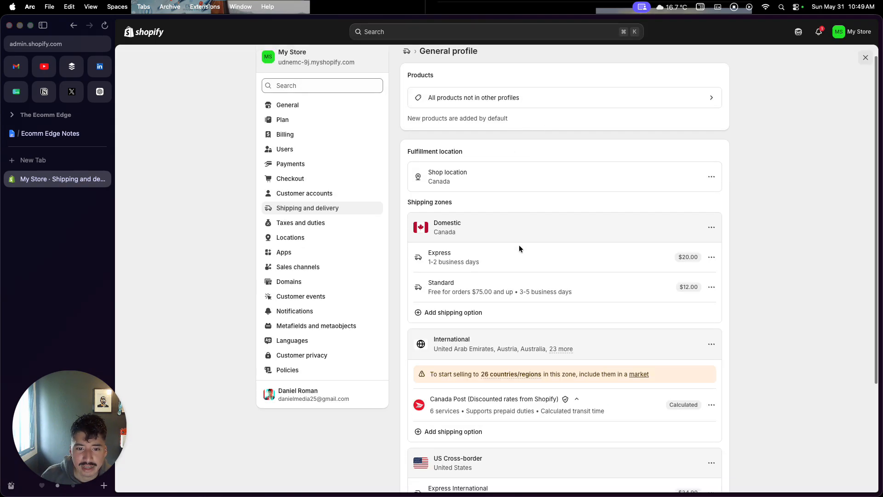
Examine the shipping options and rates of the Domestic, International and US Cross-border zones, including the actions available for Domestic Express
scroll(519, 249, "down", 2)
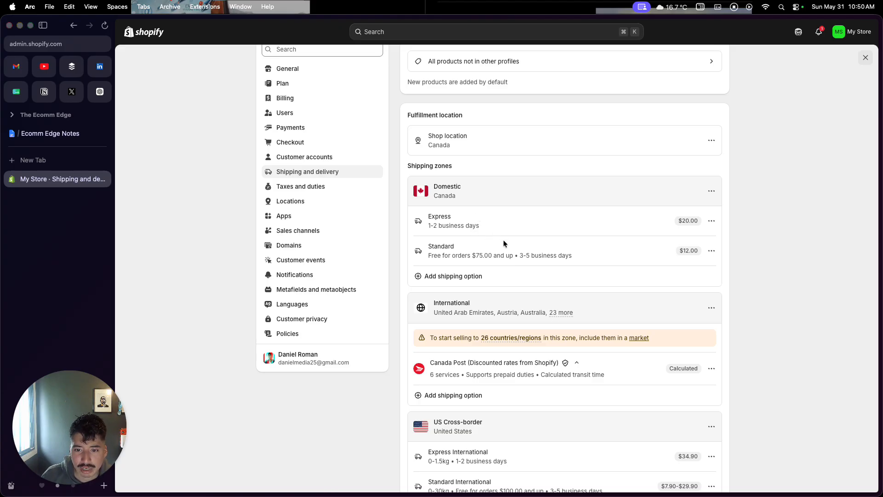
left_click(712, 222)
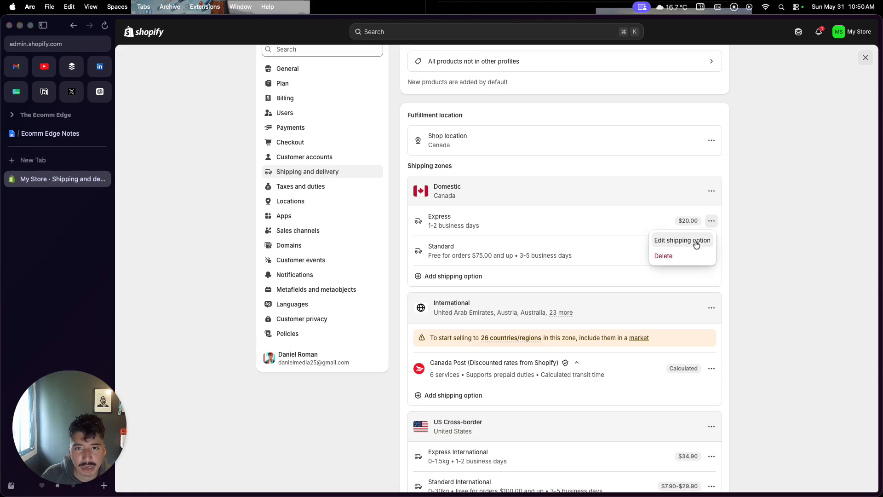
left_click(762, 222)
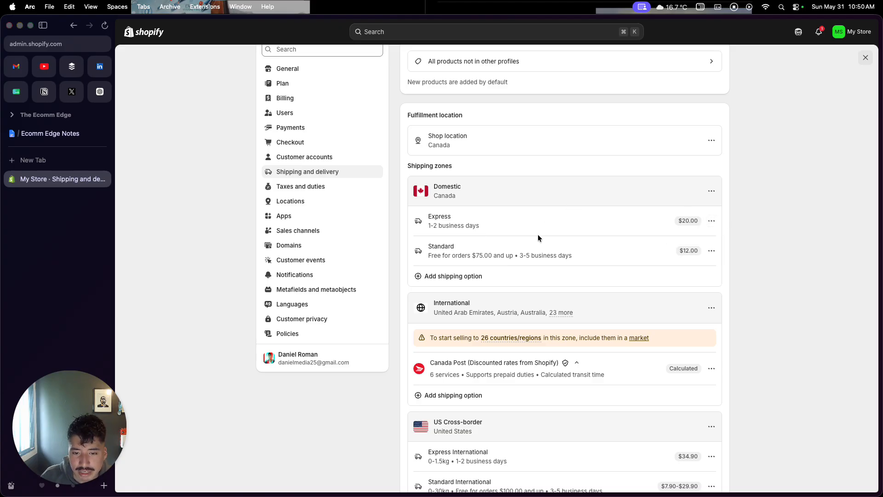
scroll(552, 299, "down", 4)
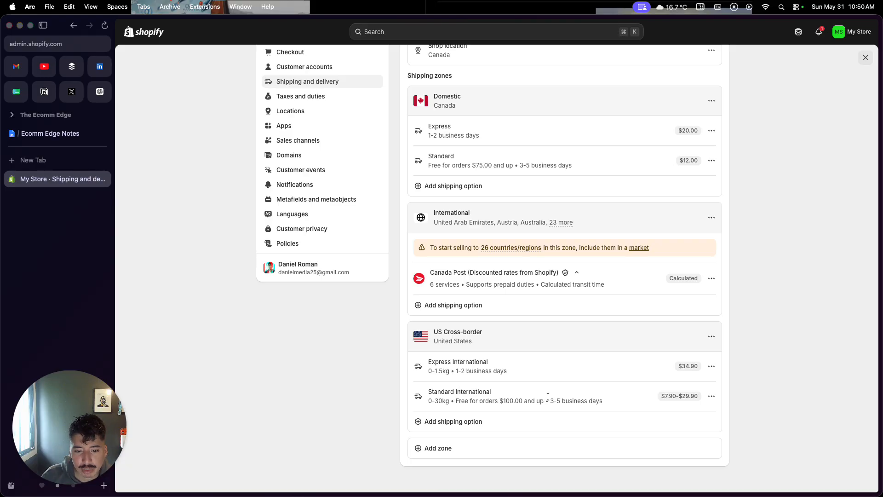
scroll(548, 396, "up", 3)
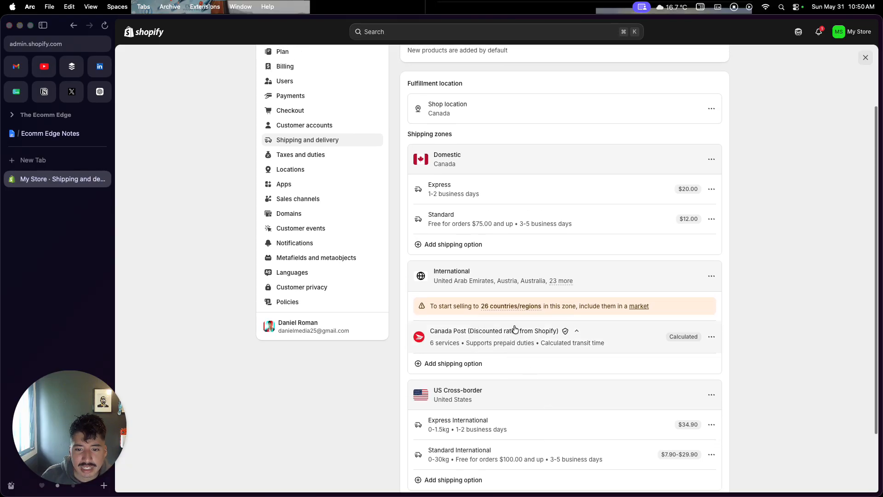
mouse_move(487, 301)
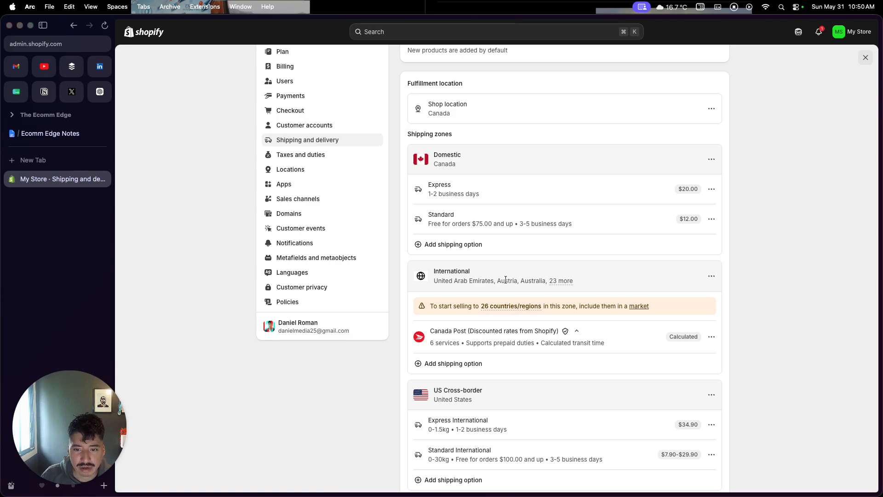
scroll(500, 289, "up", 3)
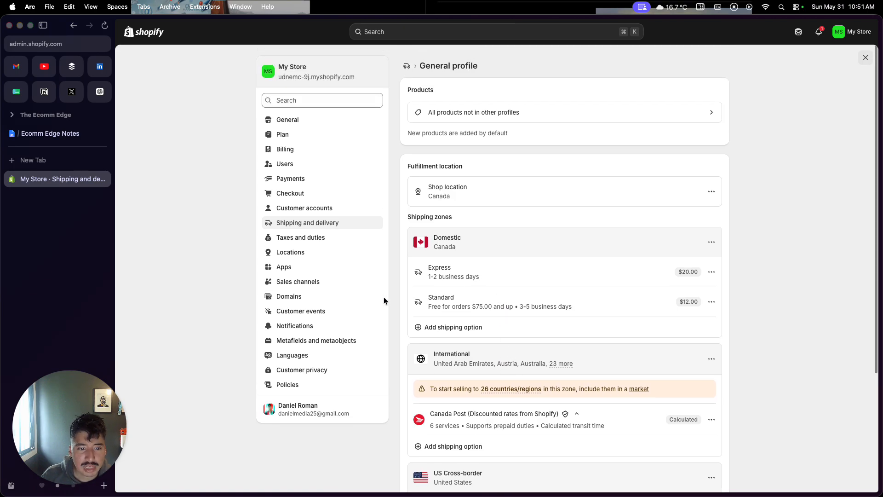
Search for a new domain named store in the domain settings, browse the suggested extensions and return to the domains overview
left_click(340, 296)
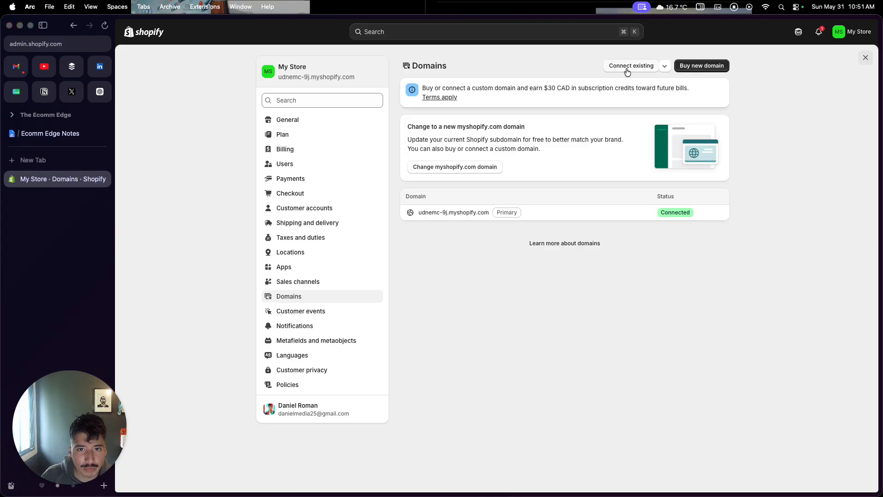
left_click(712, 73)
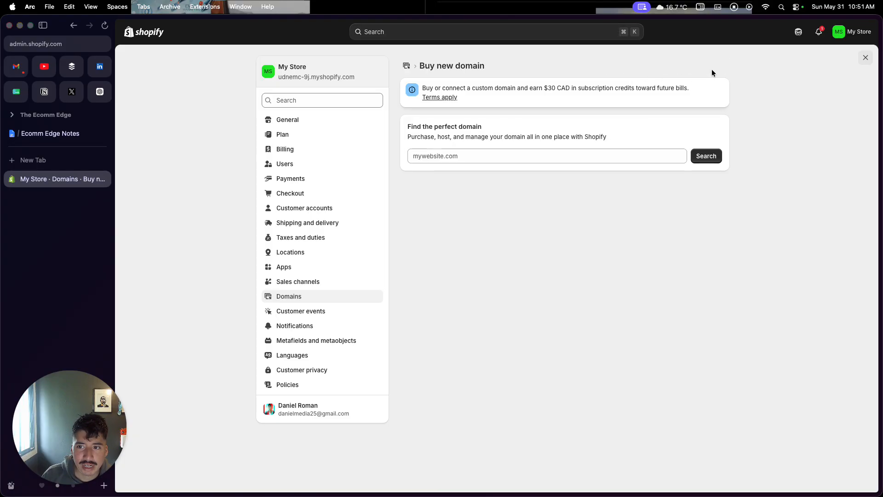
left_click(559, 154)
type("store")
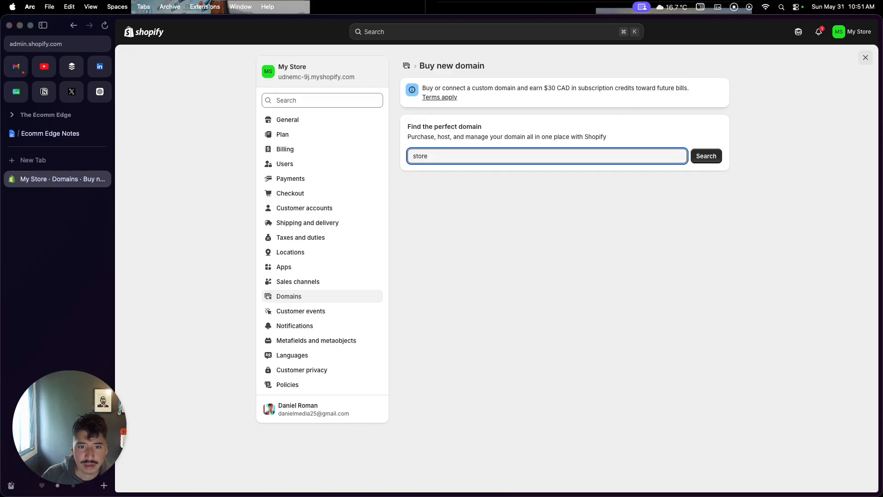
left_click(706, 156)
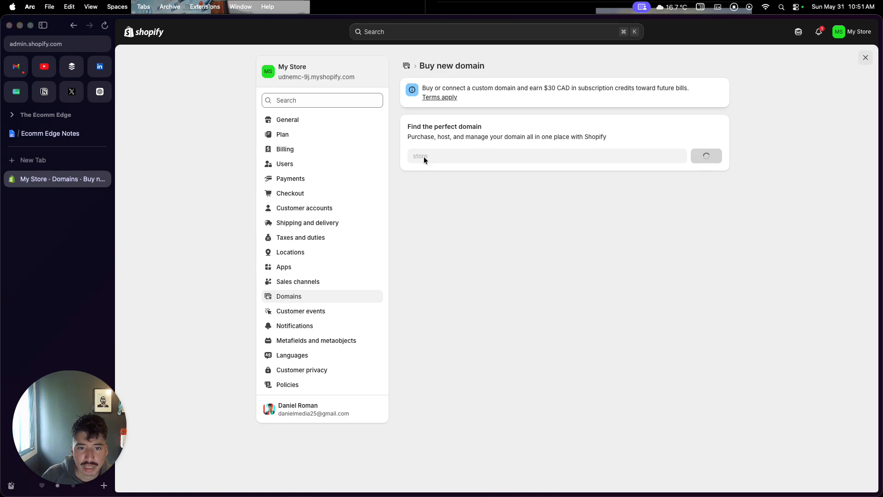
scroll(434, 239, "down", 1)
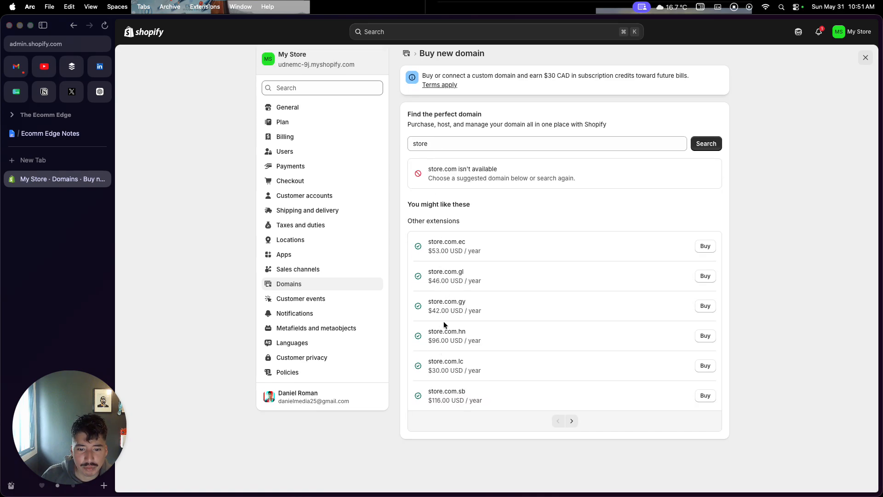
left_click(569, 422)
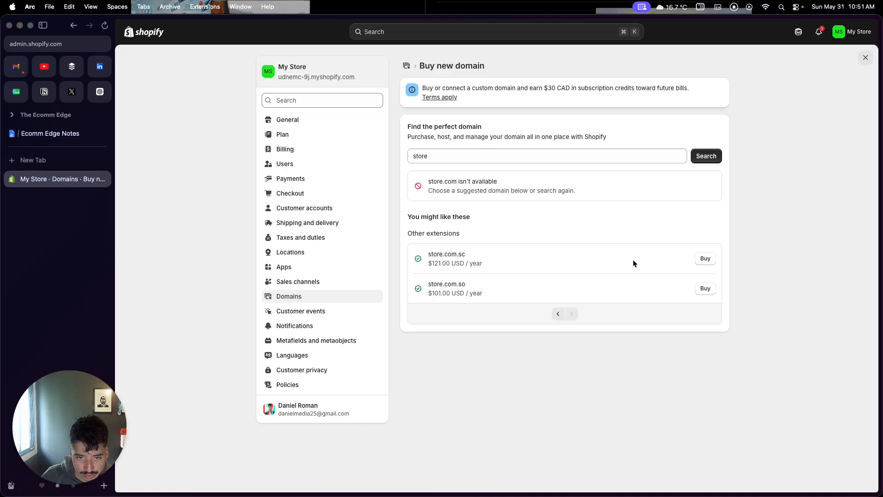
left_click(407, 66)
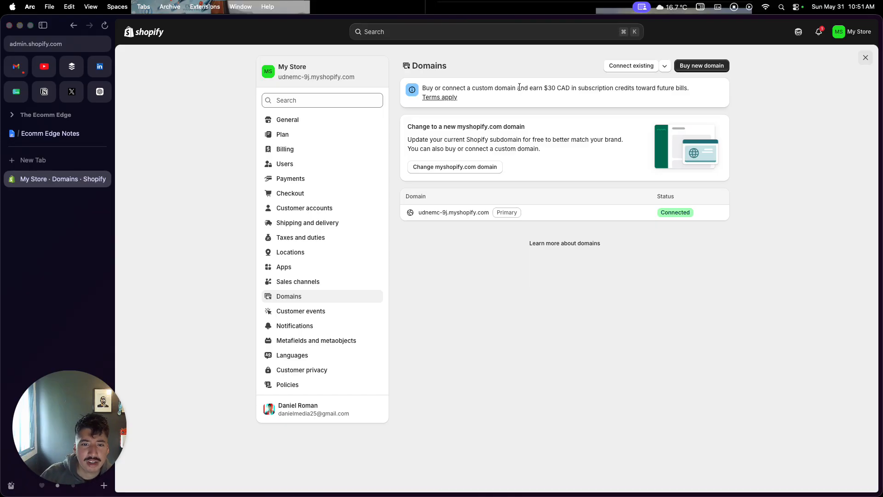
Check the domain provider link in the Ecomm Edge Notes document in Google Docs, return to Shopify and leave the store settings
left_click(28, 136)
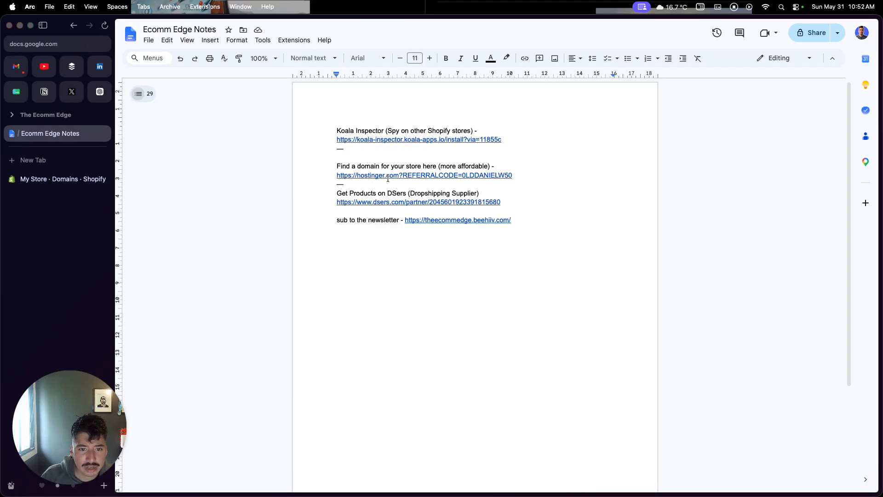
left_click(67, 183)
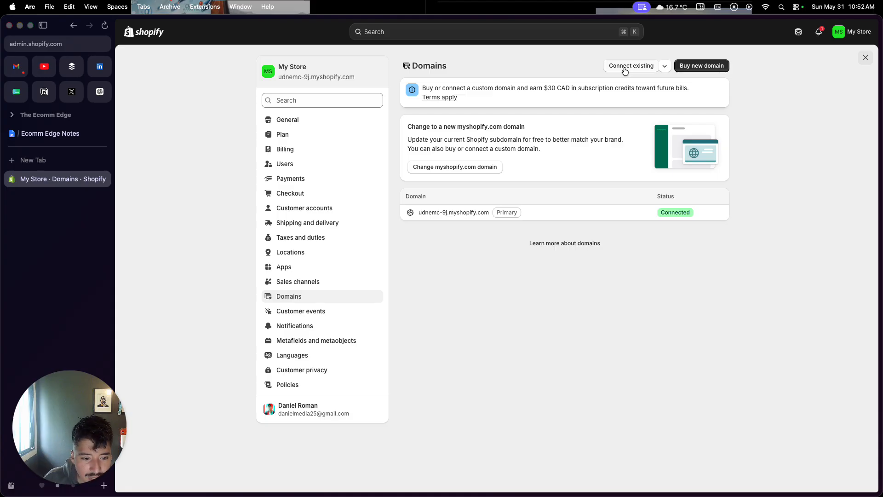
left_click(867, 58)
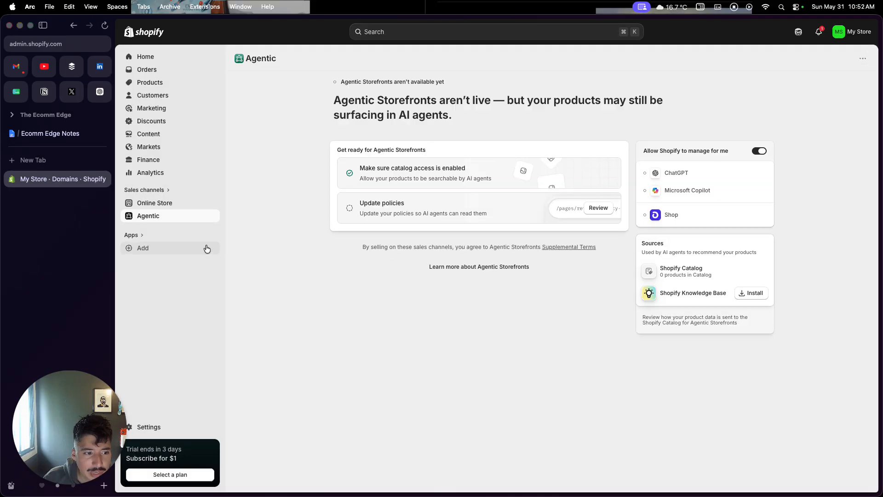
Check the Online Store overview, review the recommended apps for the store and open the Shopify App Store
left_click(180, 206)
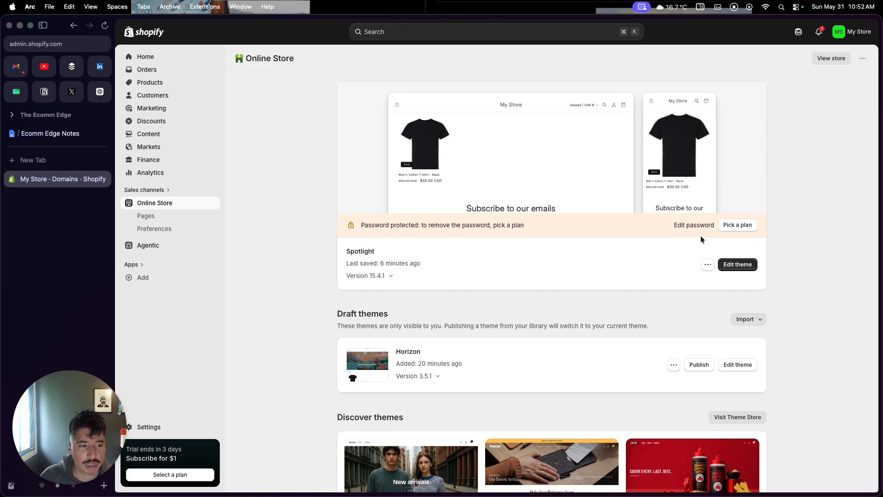
left_click(156, 277)
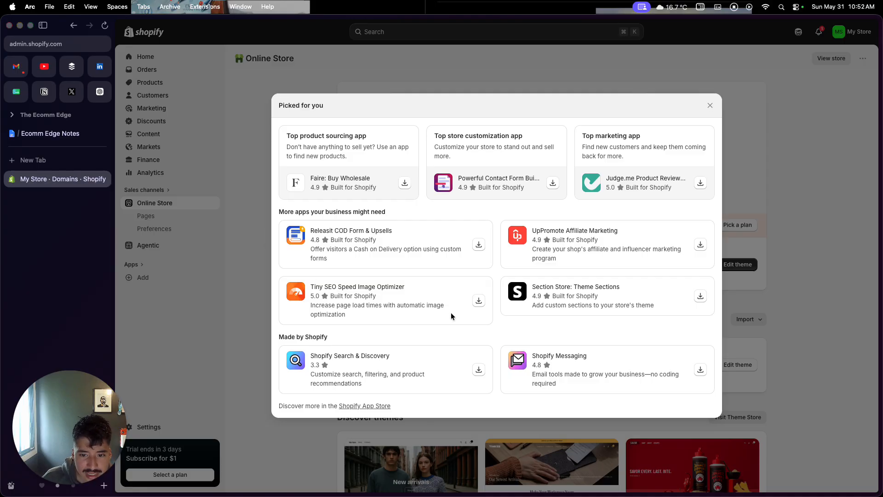
right_click(559, 355)
left_click(548, 341)
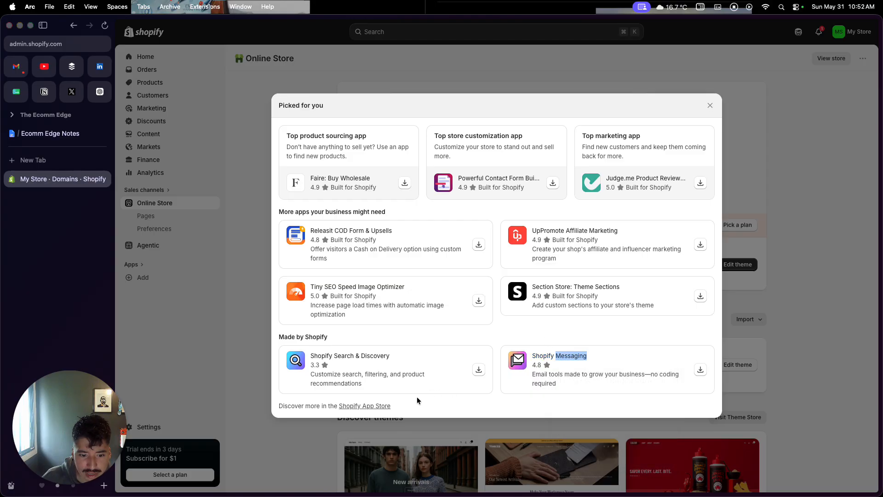
left_click(383, 406)
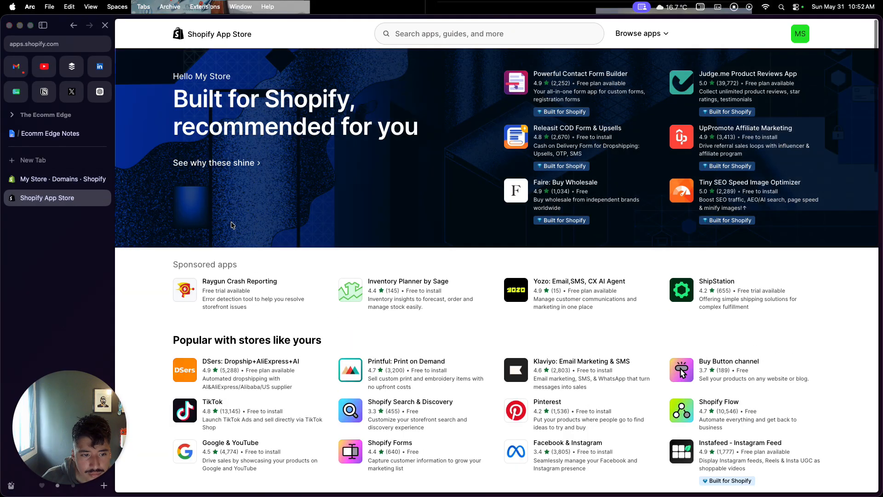
Browse the Shopify App Store home page, examining the apps popular with similar stores and those made by Shopify
scroll(243, 302, "down", 3)
scroll(243, 301, "down", 15)
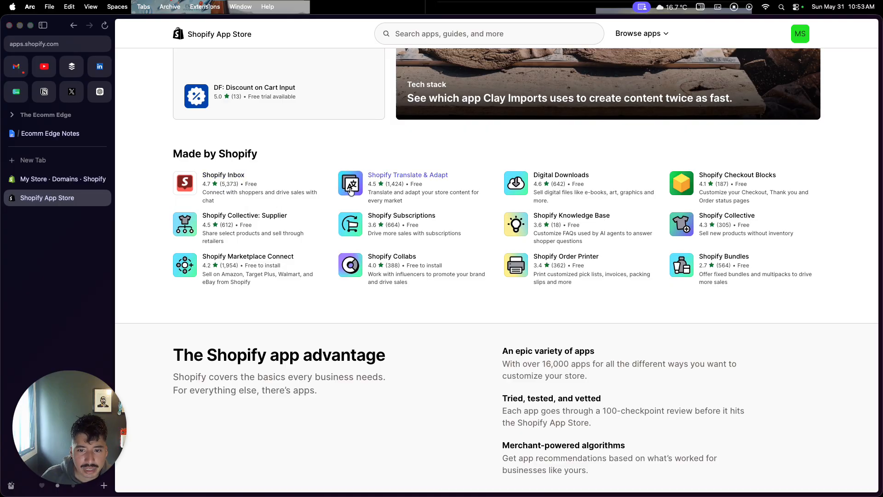
scroll(299, 236, "down", 5)
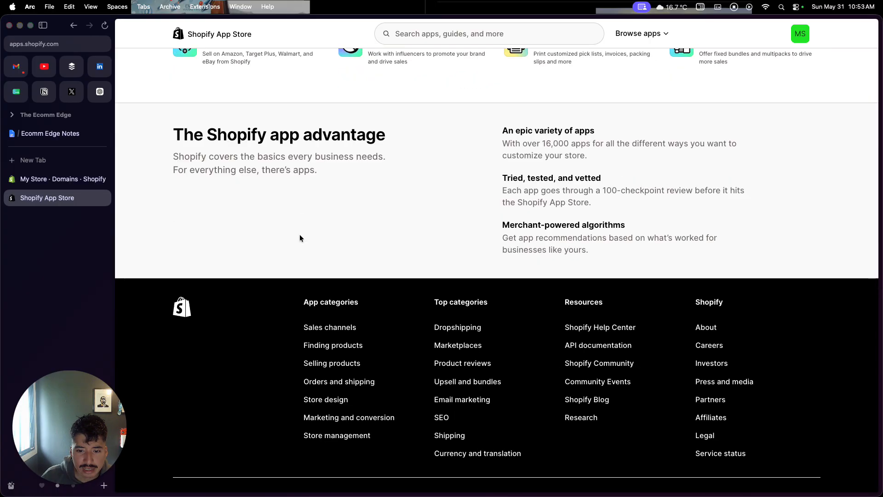
scroll(299, 237, "up", 7)
scroll(300, 385, "down", 1)
scroll(300, 386, "down", 1)
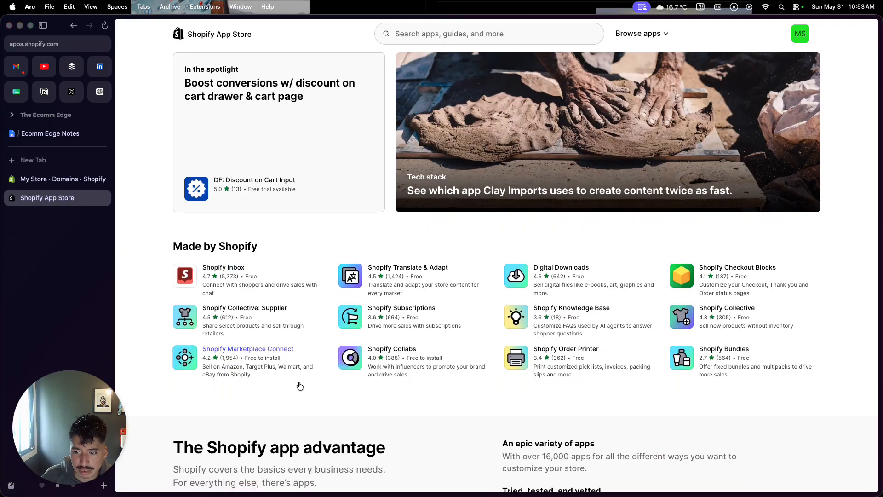
scroll(300, 385, "up", 8)
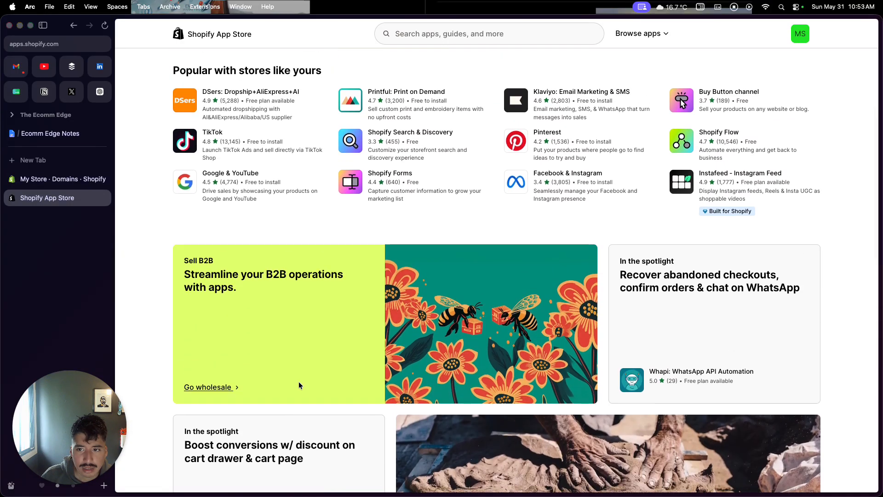
scroll(299, 385, "up", 6)
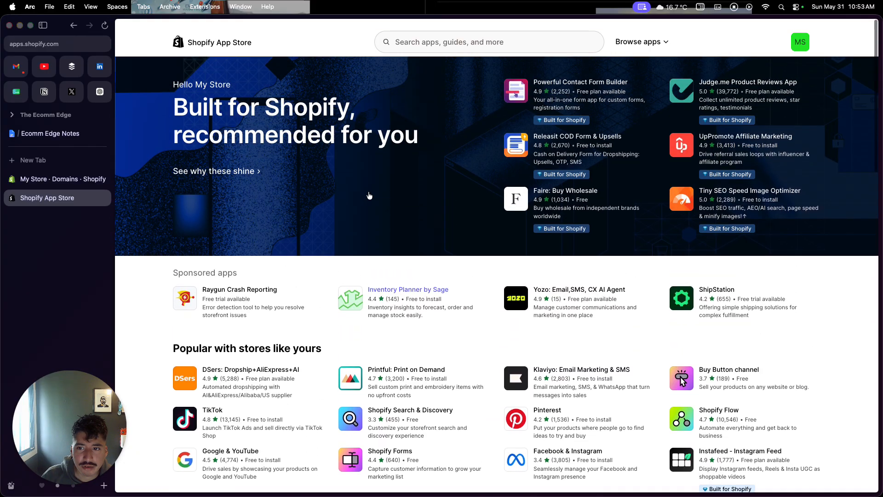
Search the Shopify App Store for messaging
left_click(487, 33)
type("messaging")
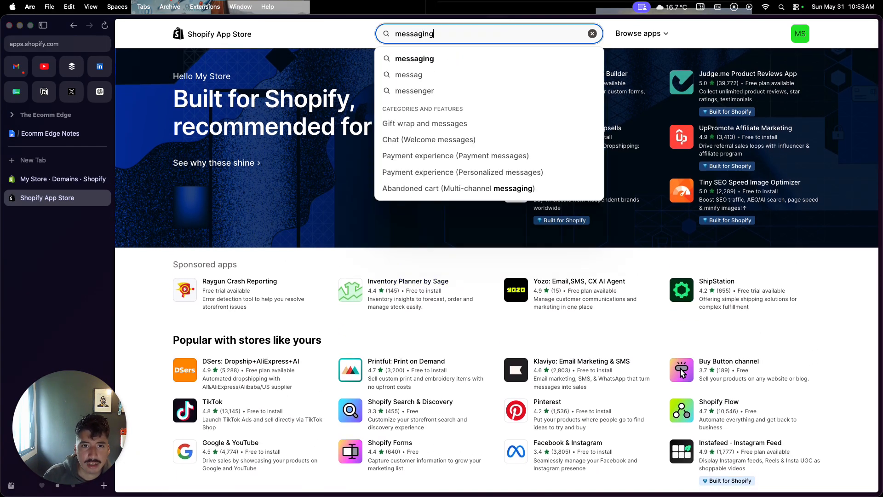
key("Return")
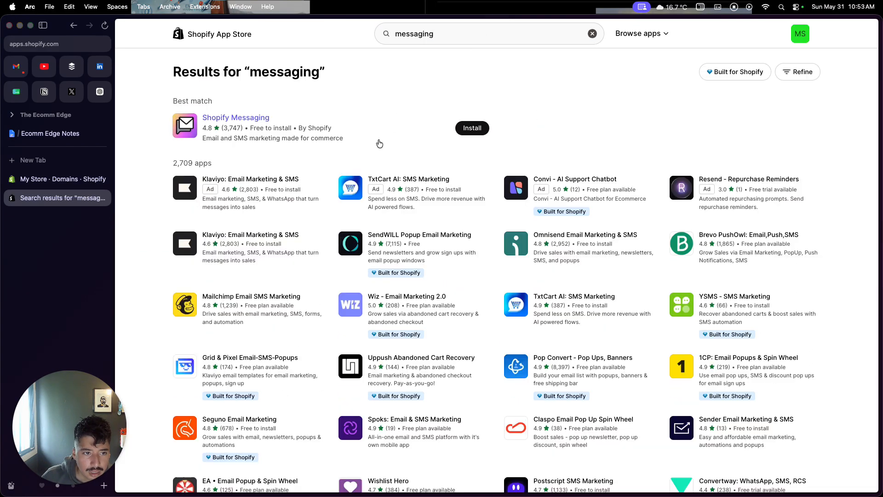
View the Shopify Messaging listing, search the App Store for flows and open the Shopify Flow listing
left_click(275, 139)
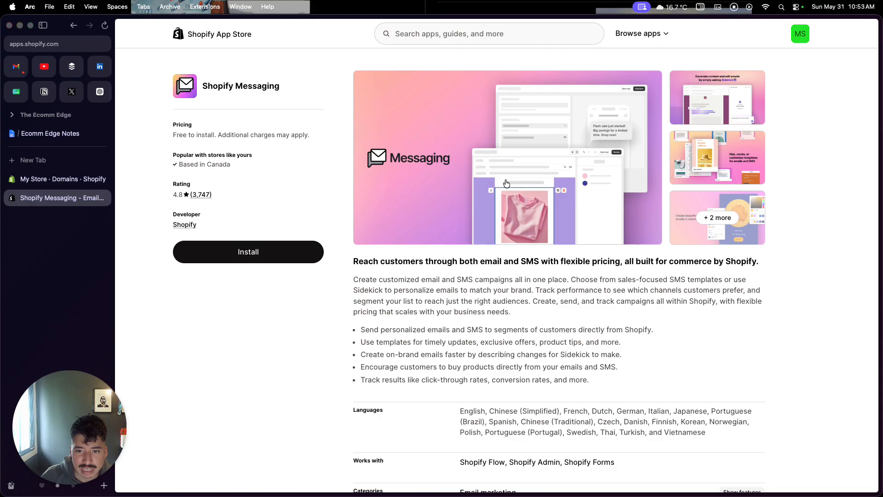
left_click(465, 32)
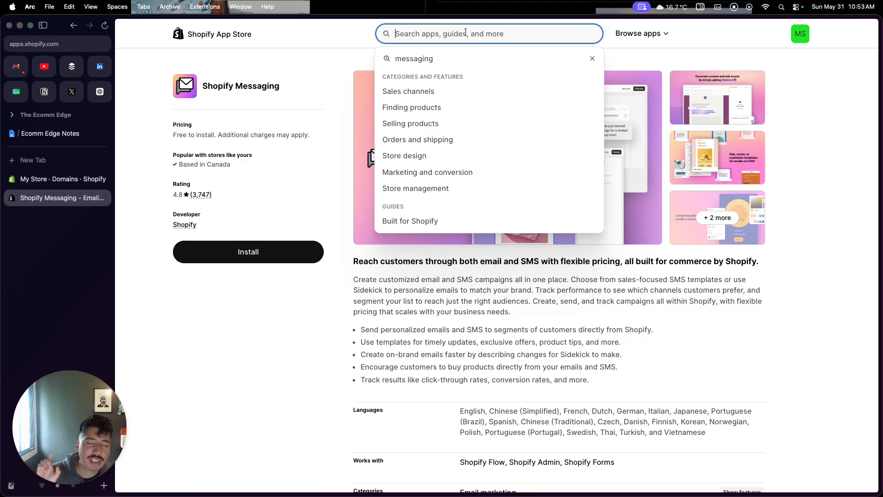
type("flow")
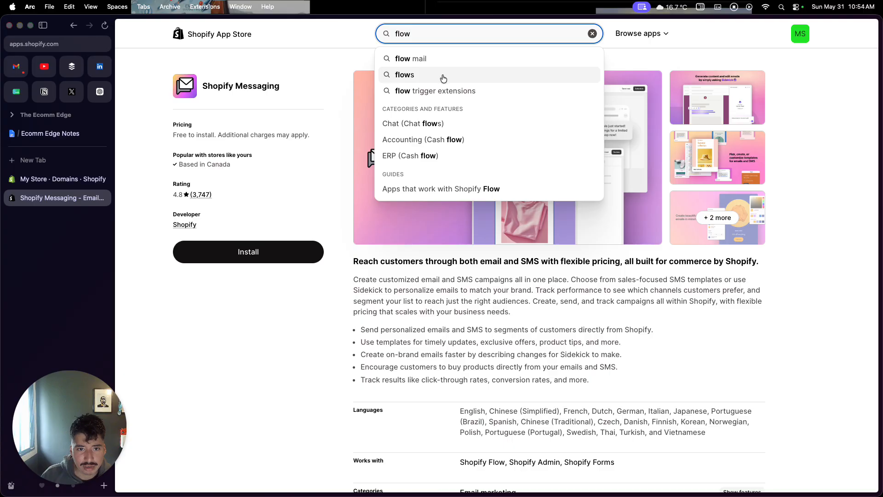
left_click(441, 75)
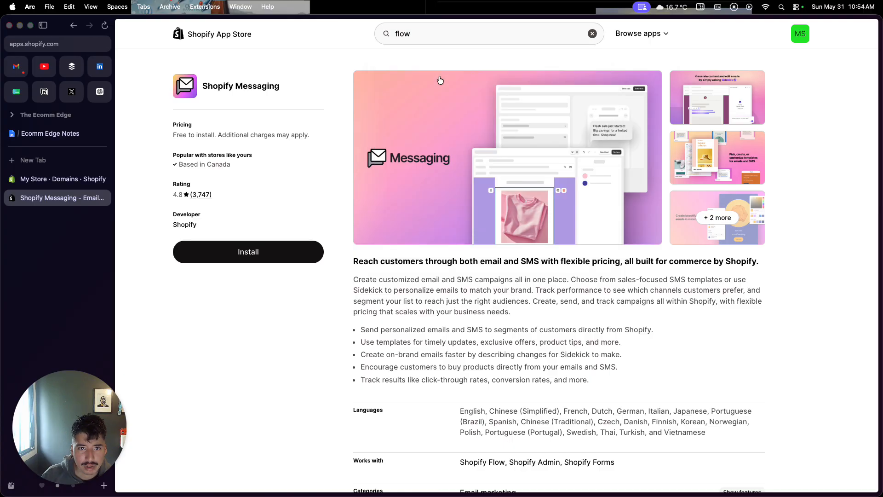
left_click(237, 118)
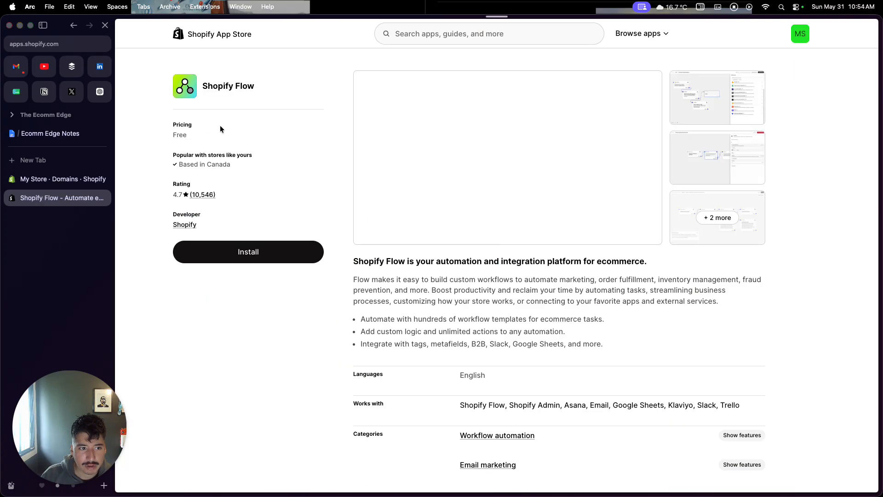
left_click(701, 153)
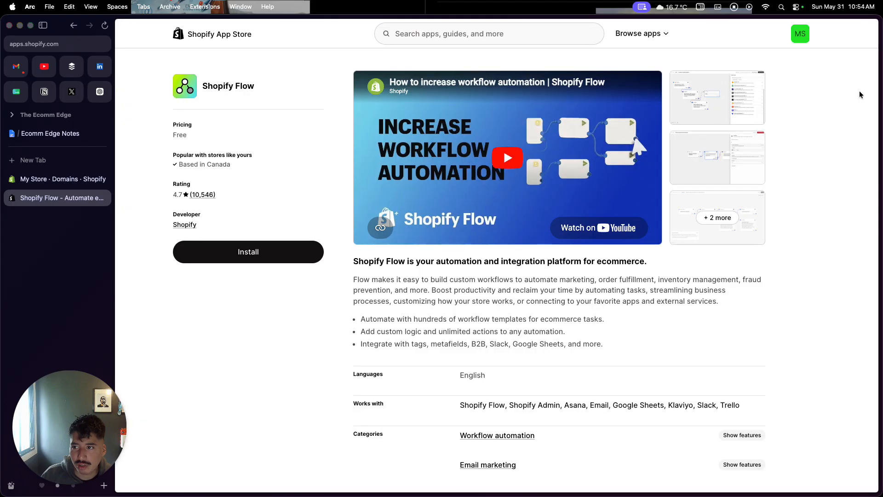
left_click(859, 95)
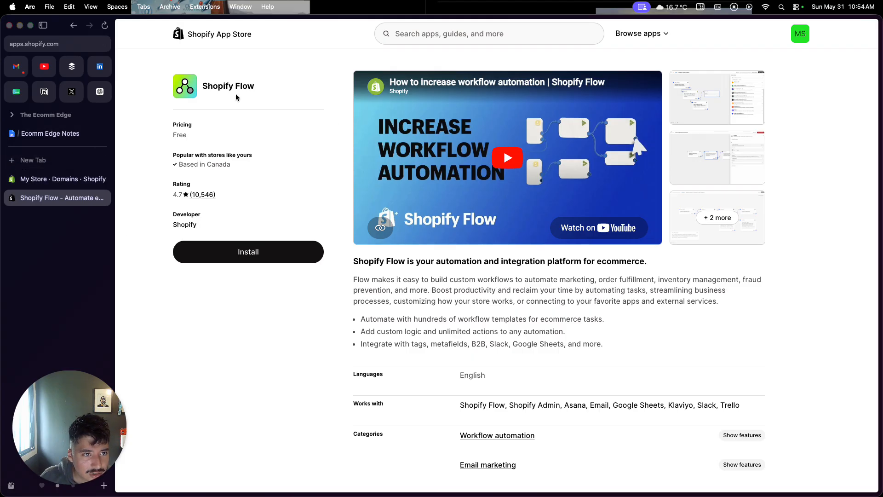
Switch to the Ecomm Edge Notes document in Google Docs and open the Koala Inspector link
left_click(75, 138)
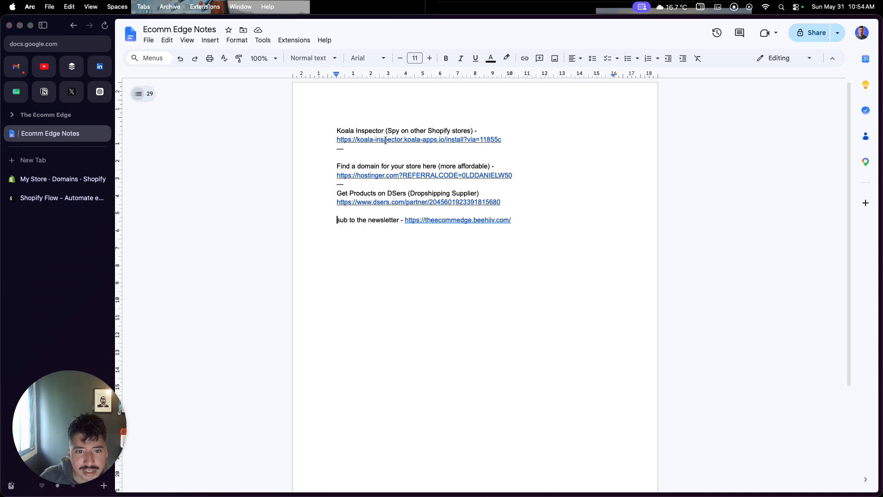
mouse_move(385, 140)
left_click(504, 158)
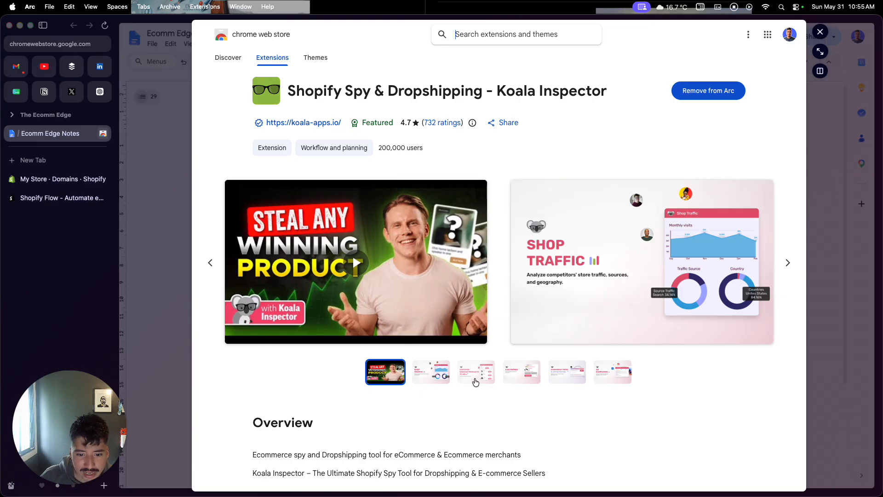
Look through the Koala Inspector extension's preview images on winning products, live trends, theme detection and ad campaigns, and its overview
left_click(476, 372)
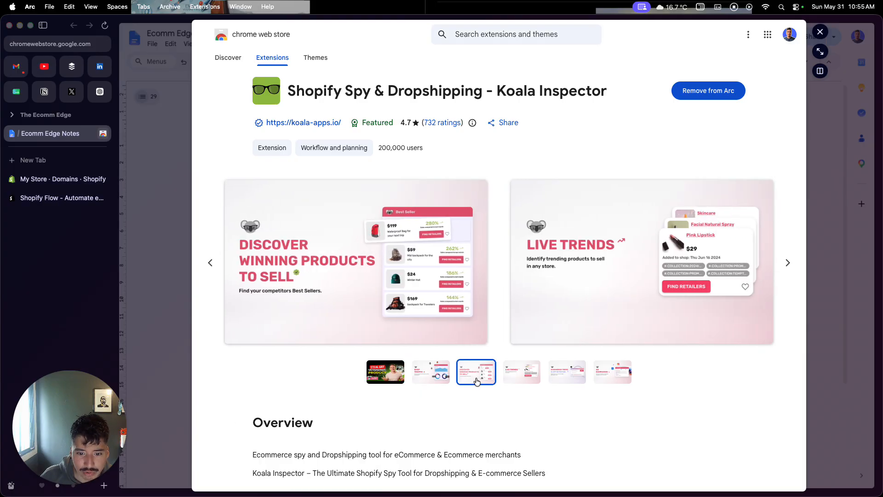
left_click(527, 377)
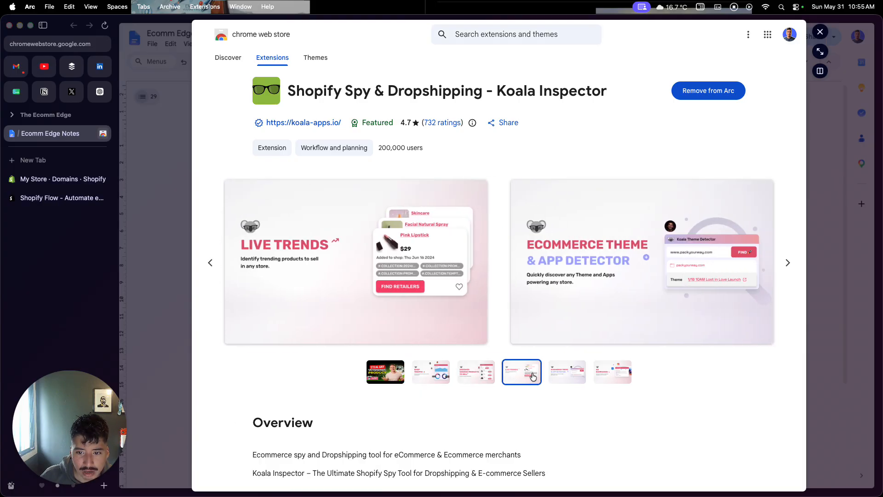
left_click(561, 370)
left_click(601, 372)
left_click(552, 380)
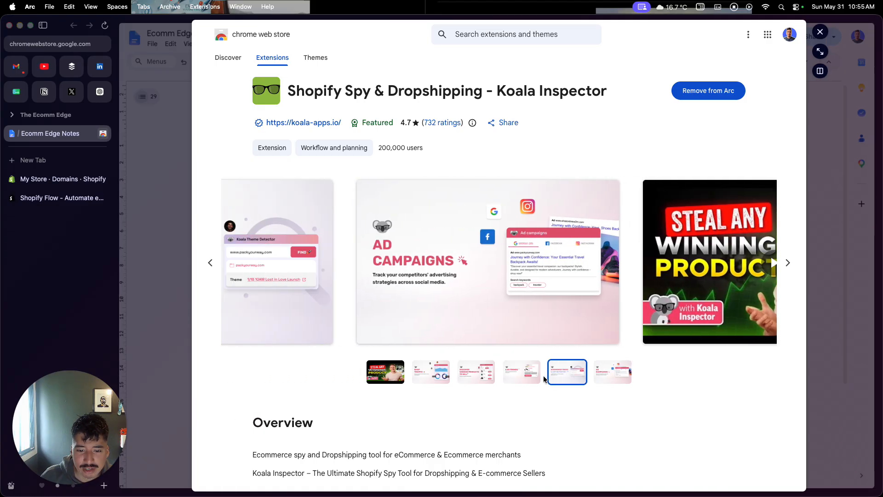
left_click(522, 376)
left_click(478, 376)
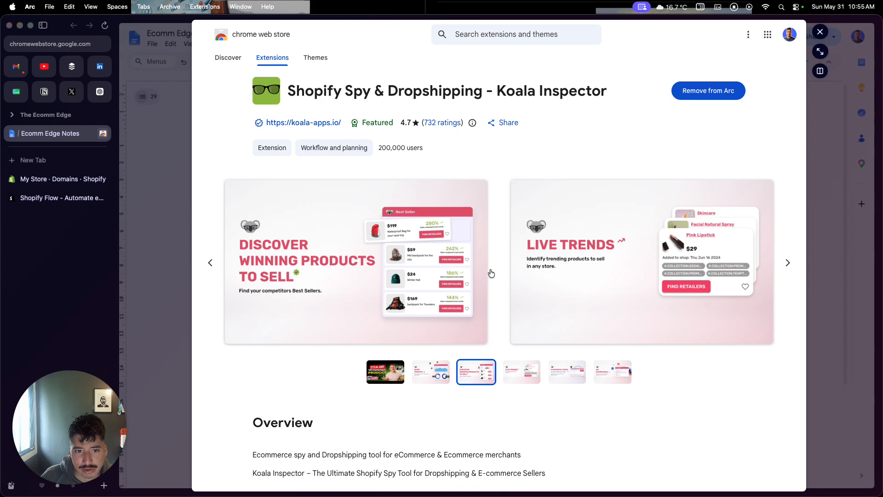
scroll(491, 273, "down", 2)
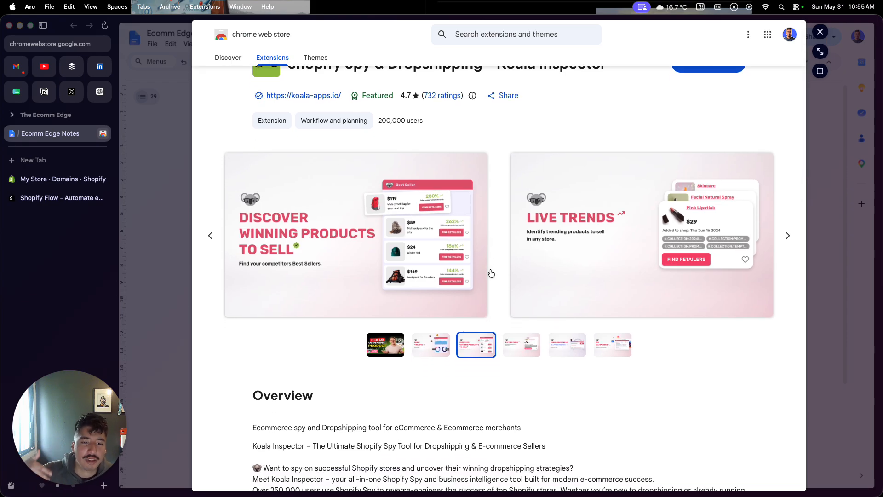
Close the Koala Inspector page, return to the Shopify admin and dismiss the recommended apps to show the Online Store overview
left_click(820, 31)
left_click(63, 179)
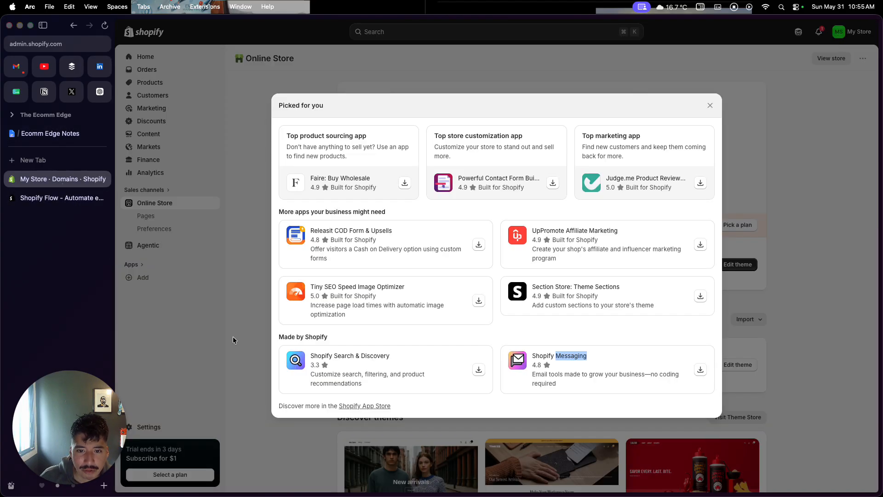
left_click(248, 338)
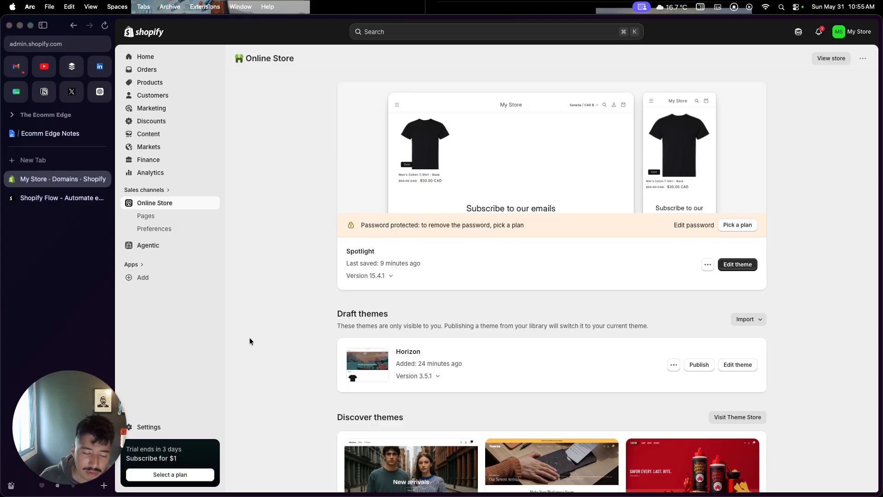